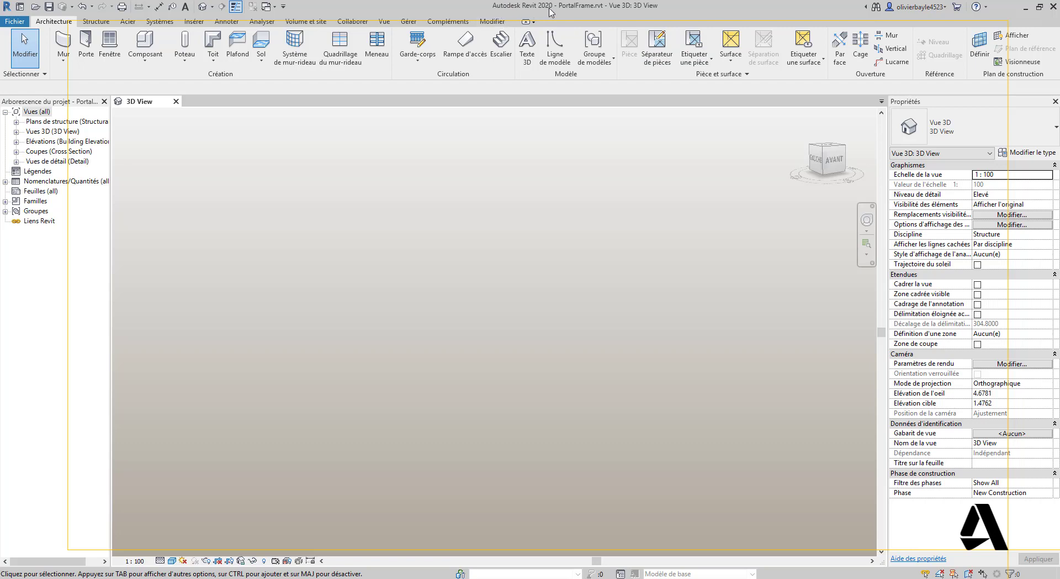
Step: Launch Dynamo from the Revit project and search the online packages for "structural"
{"action": "left_click", "coordinate": [409, 21]}
{"action": "left_click", "coordinate": [1006, 44]}
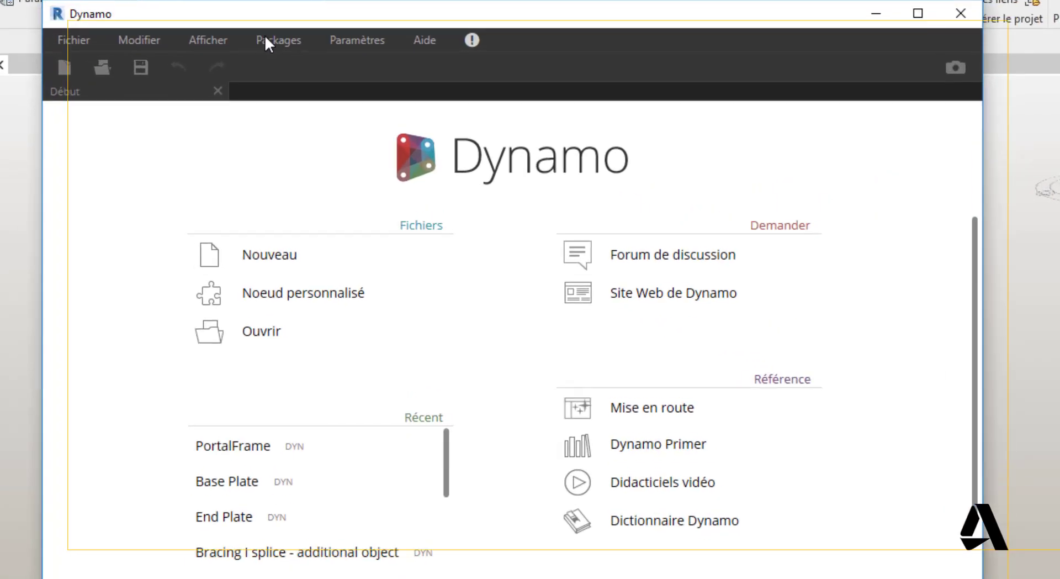
{"action": "left_click", "coordinate": [270, 35]}
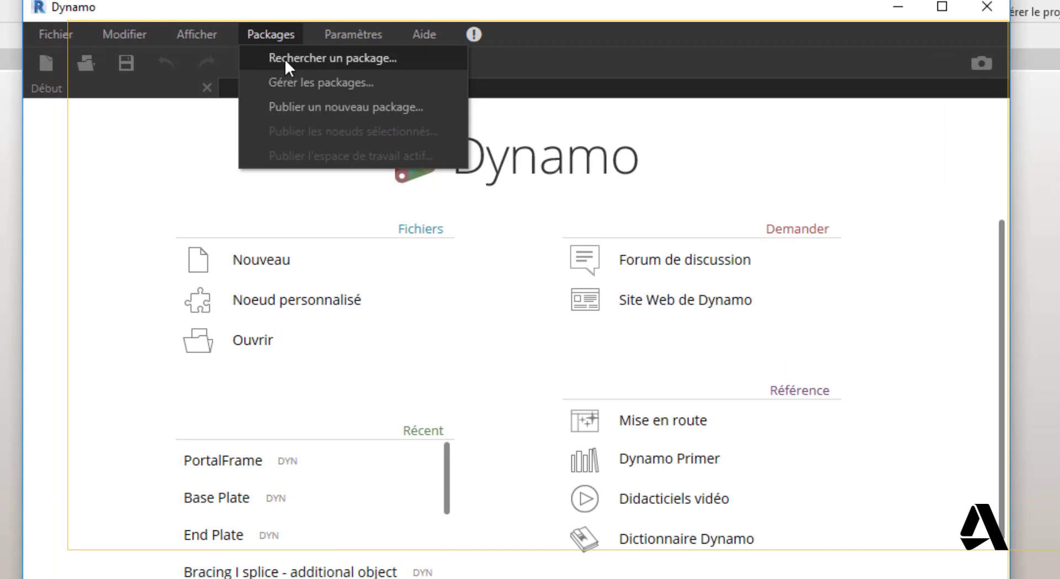
{"action": "left_click", "coordinate": [286, 59]}
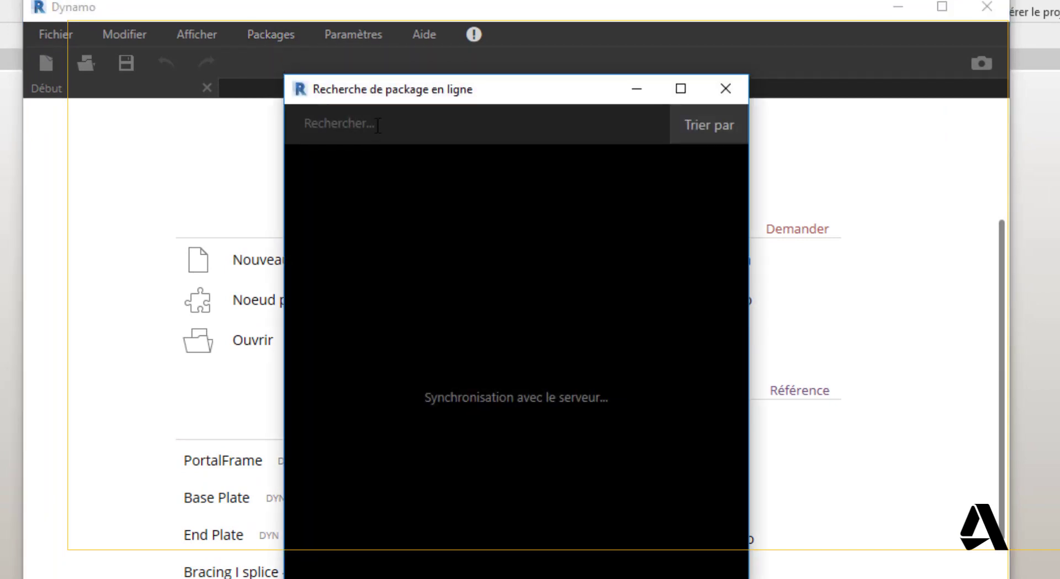
{"action": "type", "text": "struct"}
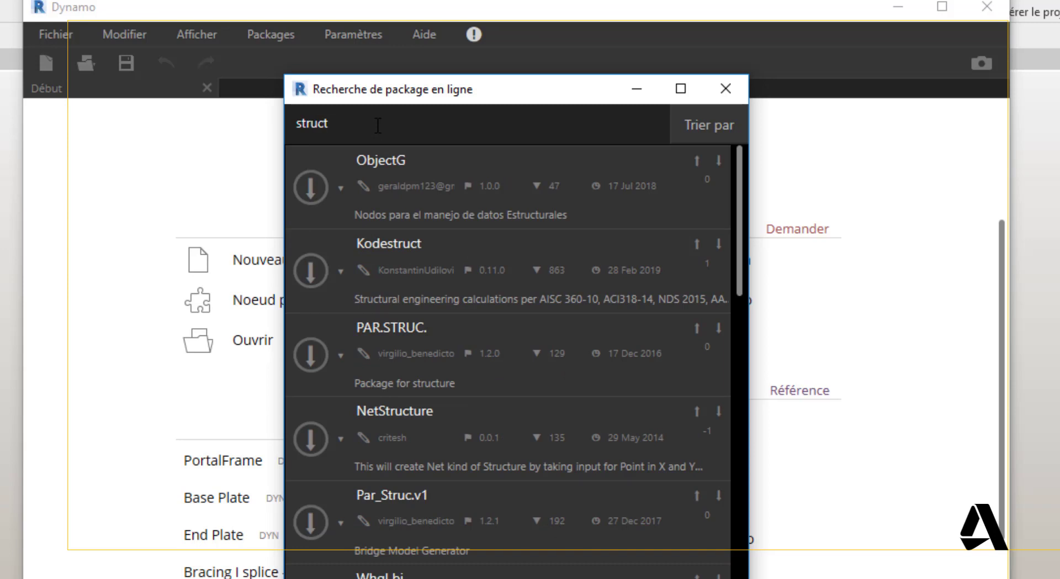
{"action": "type", "text": "ural"}
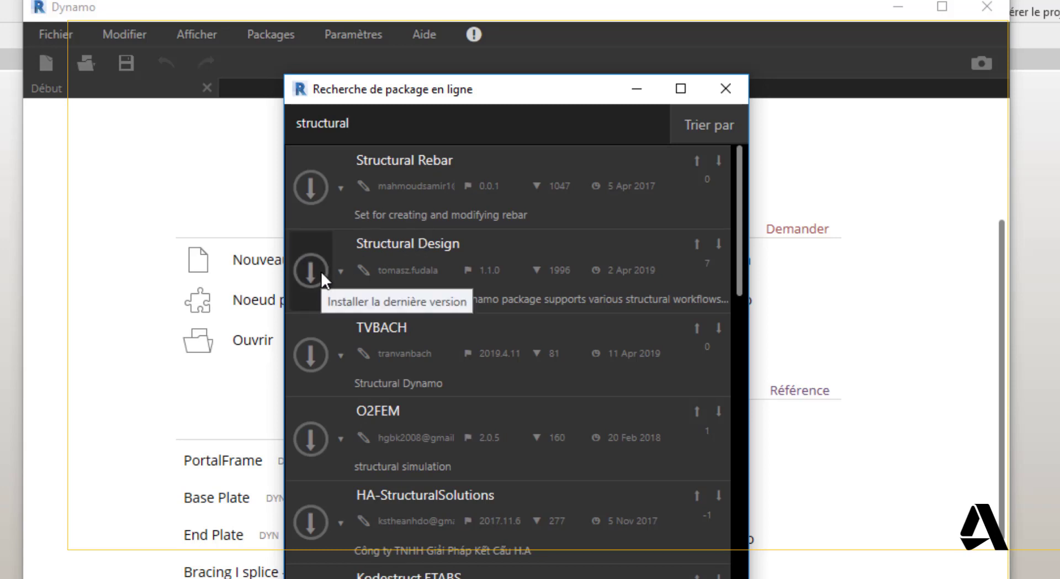
{"action": "left_click", "coordinate": [725, 89]}
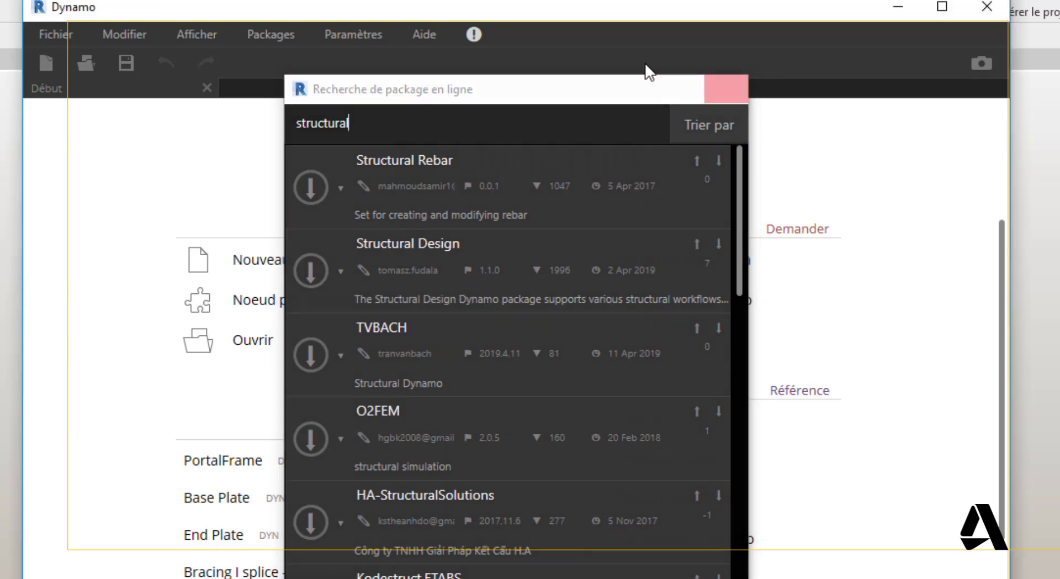
Step: Review the list of packages installed in Dynamo
{"action": "left_click", "coordinate": [258, 36]}
{"action": "left_click", "coordinate": [292, 85]}
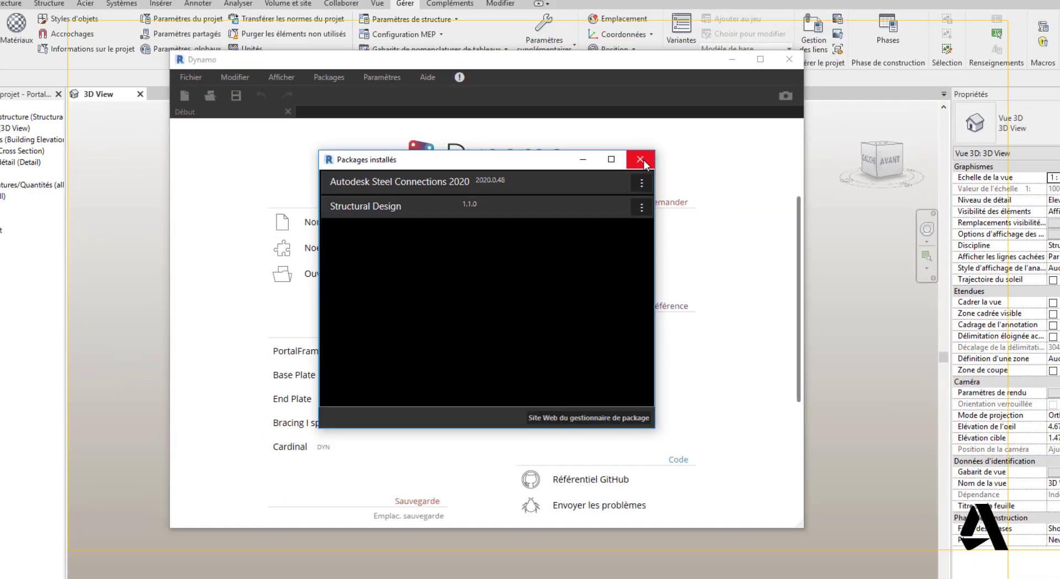
{"action": "left_click", "coordinate": [755, 162]}
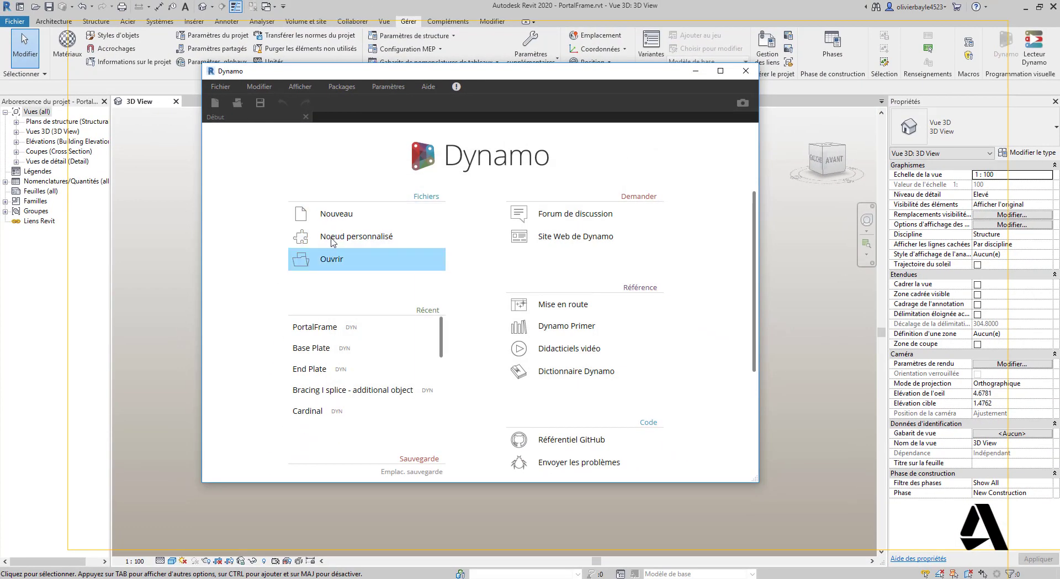
Step: Create a new graph in a maximized window and add a Frame.ByWidthHeights node from the Structural Design add-on
{"action": "left_click", "coordinate": [331, 216]}
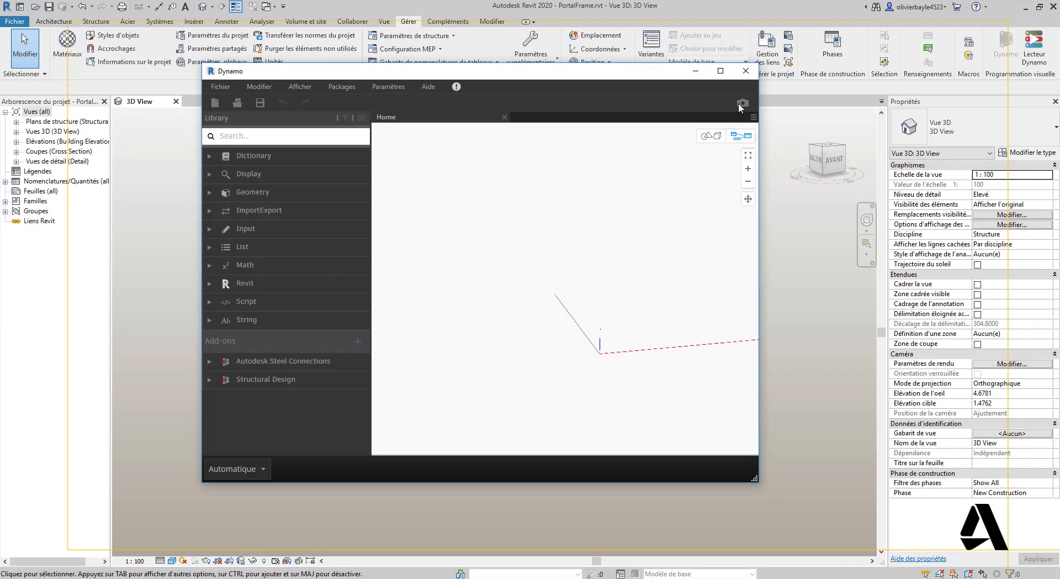
{"action": "left_click", "coordinate": [721, 71]}
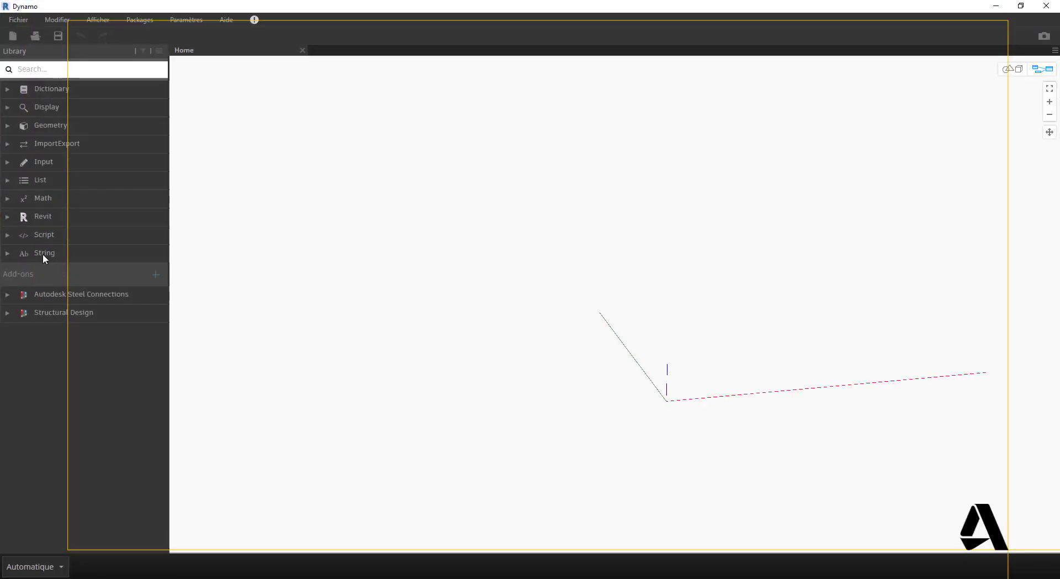
{"action": "left_click", "coordinate": [9, 313]}
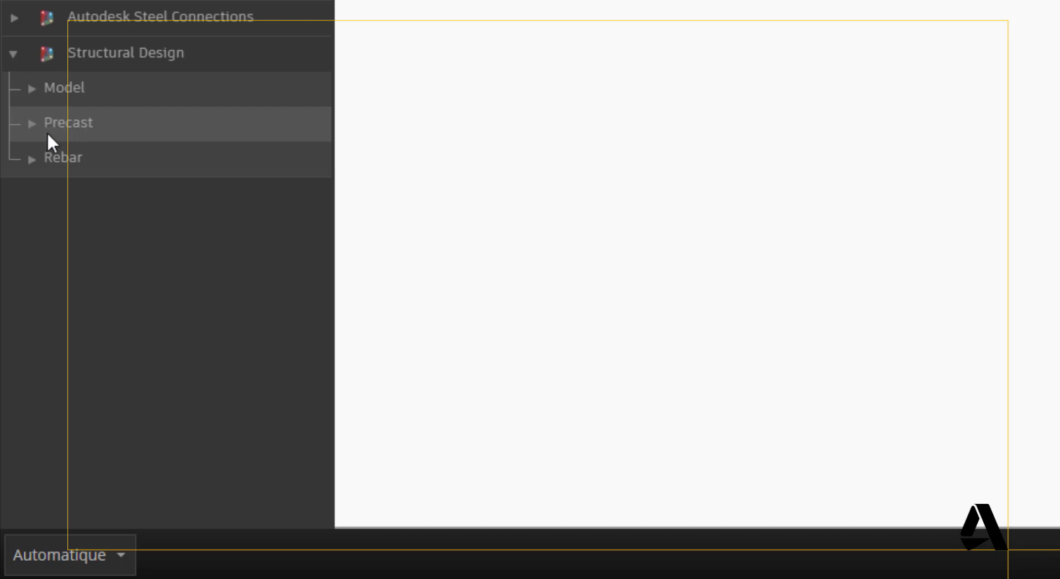
{"action": "left_click", "coordinate": [35, 86]}
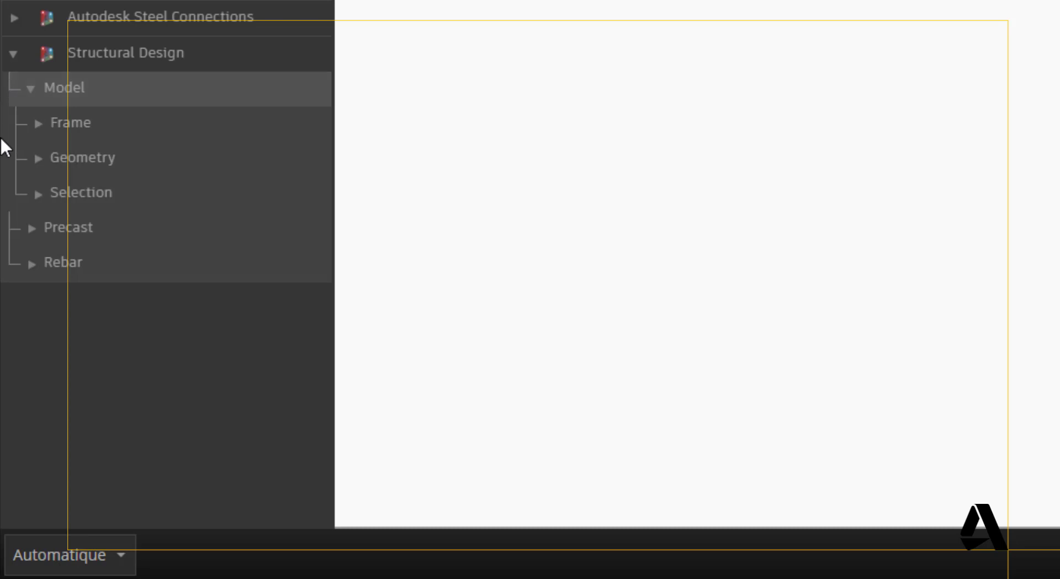
{"action": "left_click", "coordinate": [35, 122]}
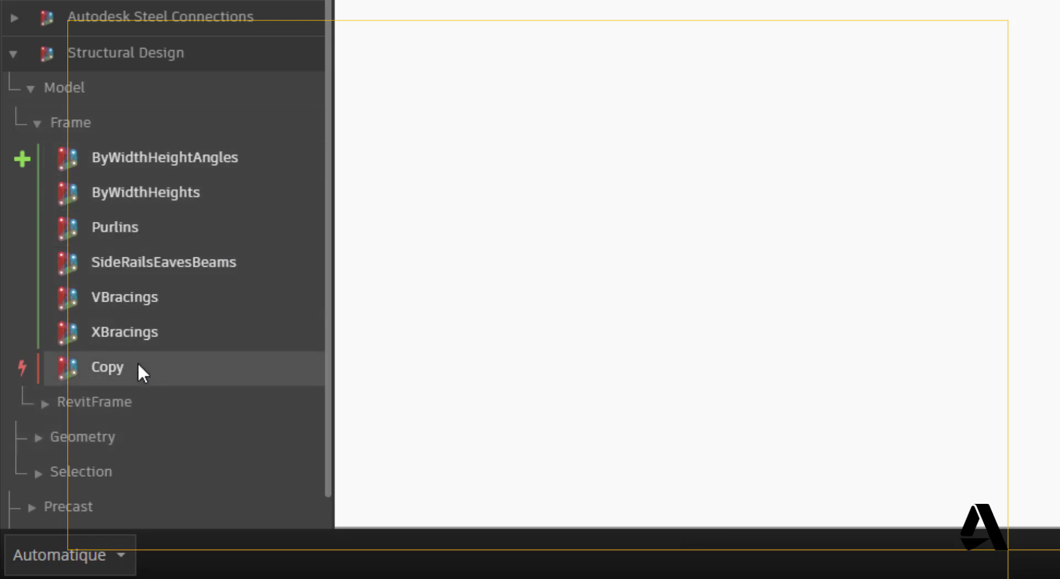
{"action": "mouse_move", "coordinate": [191, 148]}
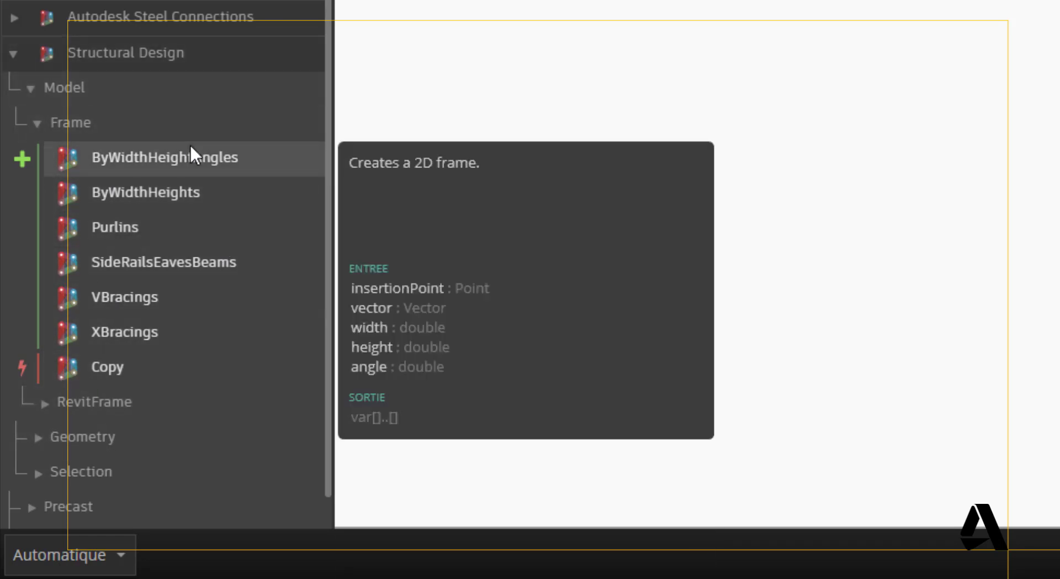
{"action": "mouse_move", "coordinate": [139, 198]}
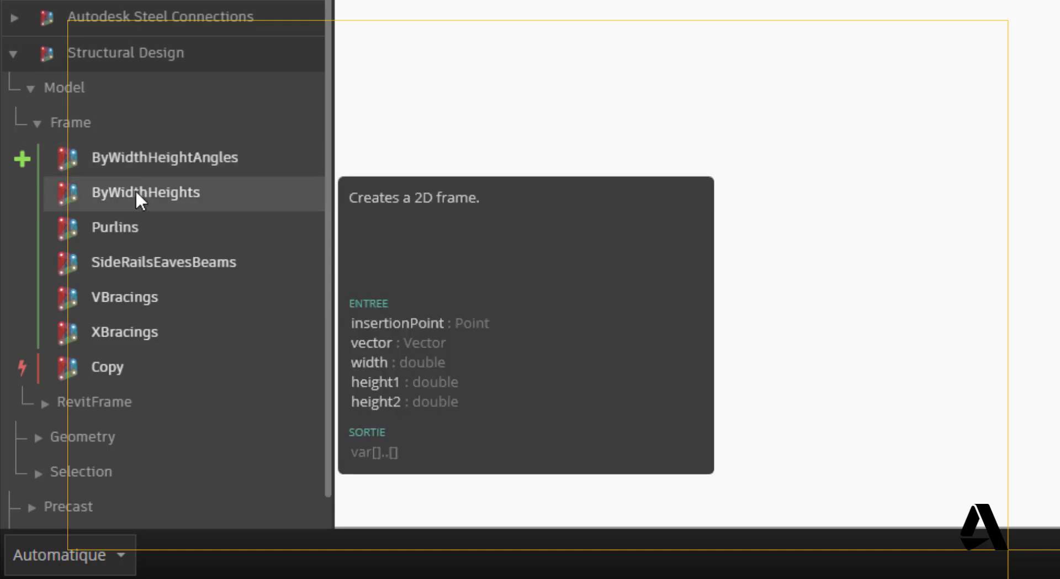
{"action": "left_click", "coordinate": [133, 194]}
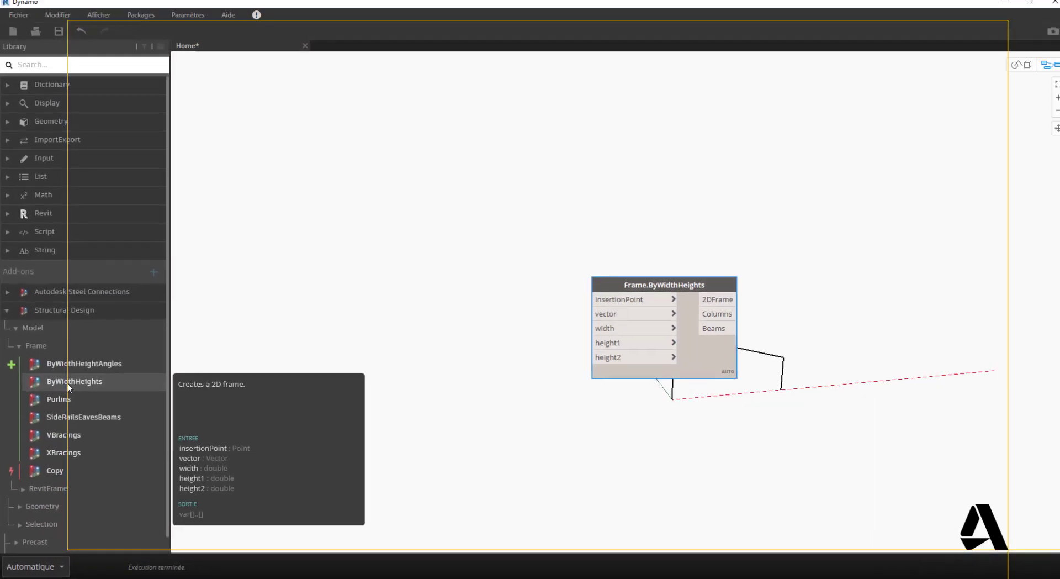
{"action": "left_click_drag", "start_coordinate": [616, 288], "coordinate": [466, 304]}
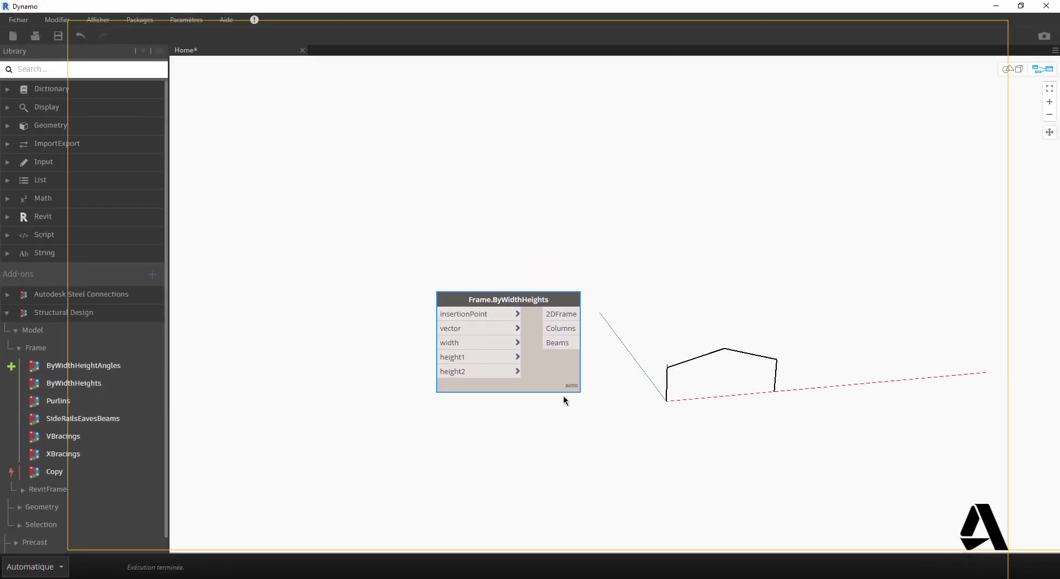
{"action": "mouse_move", "coordinate": [456, 343]}
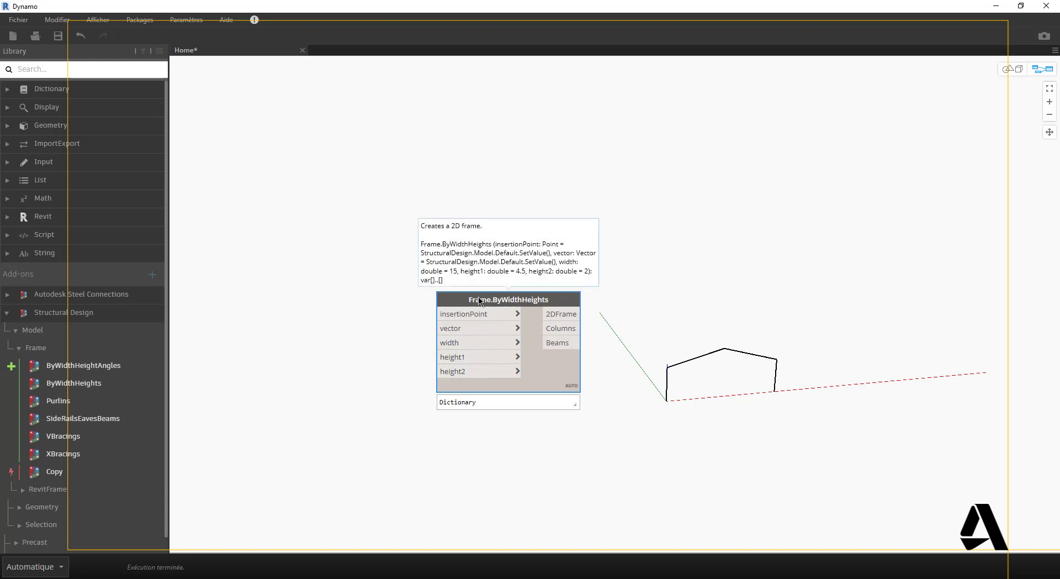
{"action": "left_click_drag", "start_coordinate": [481, 304], "coordinate": [512, 254]}
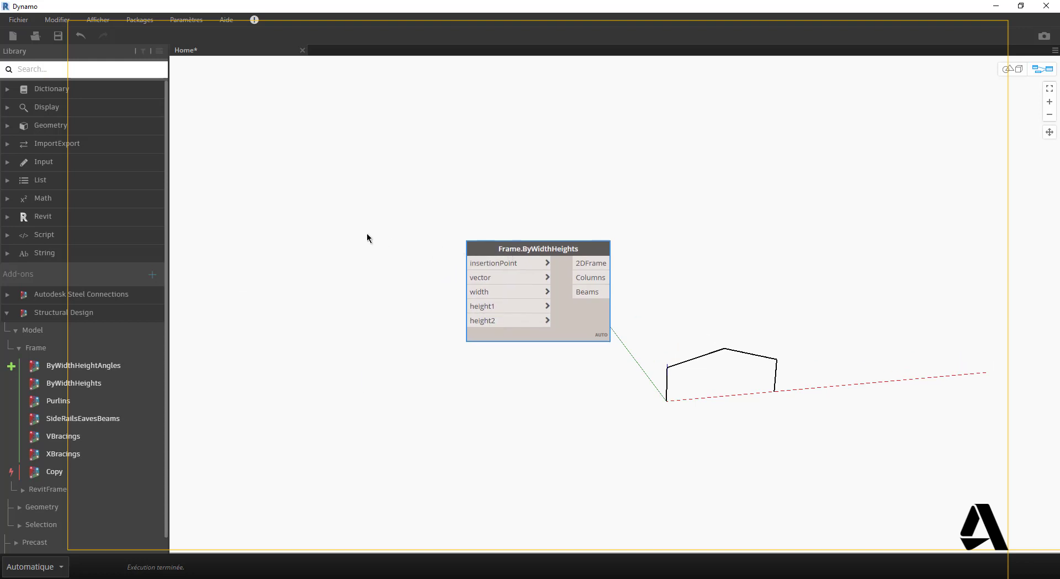
Step: Add an Integer Slider node beside the frame node's inputs and rename it Largeur
{"action": "right_click", "coordinate": [313, 249]}
{"action": "type", "text": "slider"}
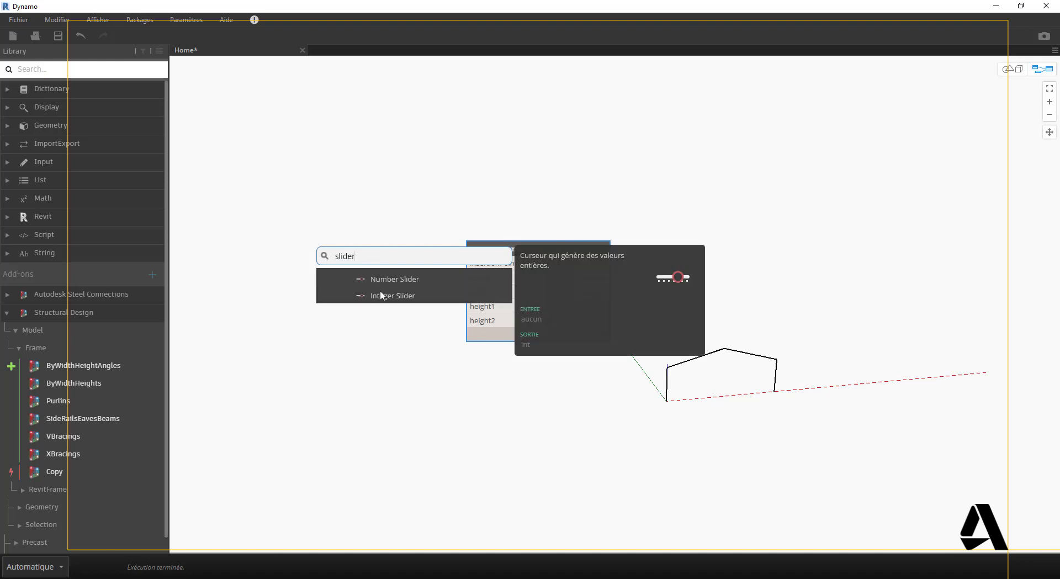
{"action": "left_click", "coordinate": [393, 295]}
{"action": "left_click_drag", "start_coordinate": [403, 295], "coordinate": [274, 254]}
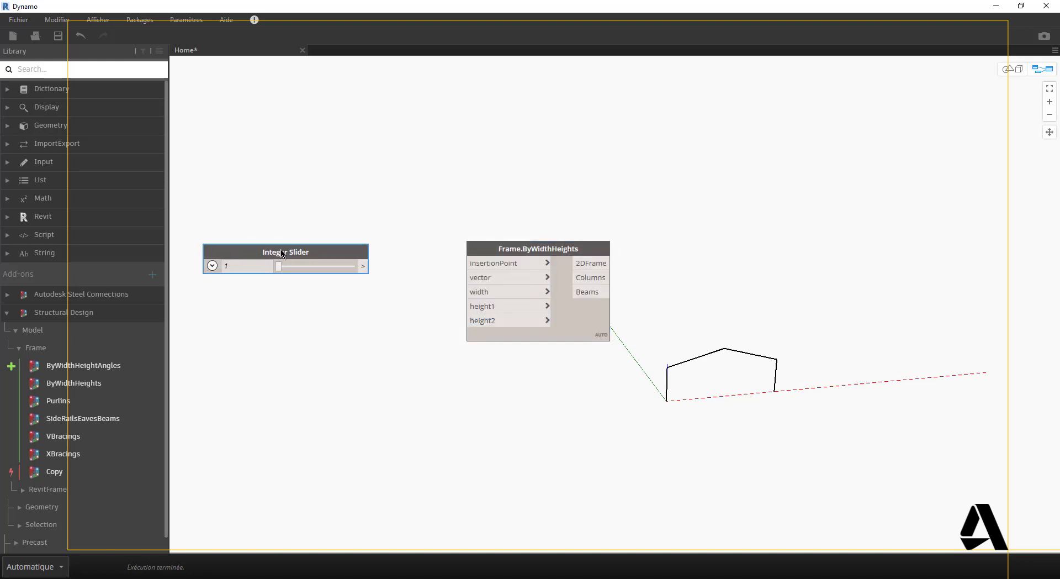
{"action": "double_click", "coordinate": [282, 252]}
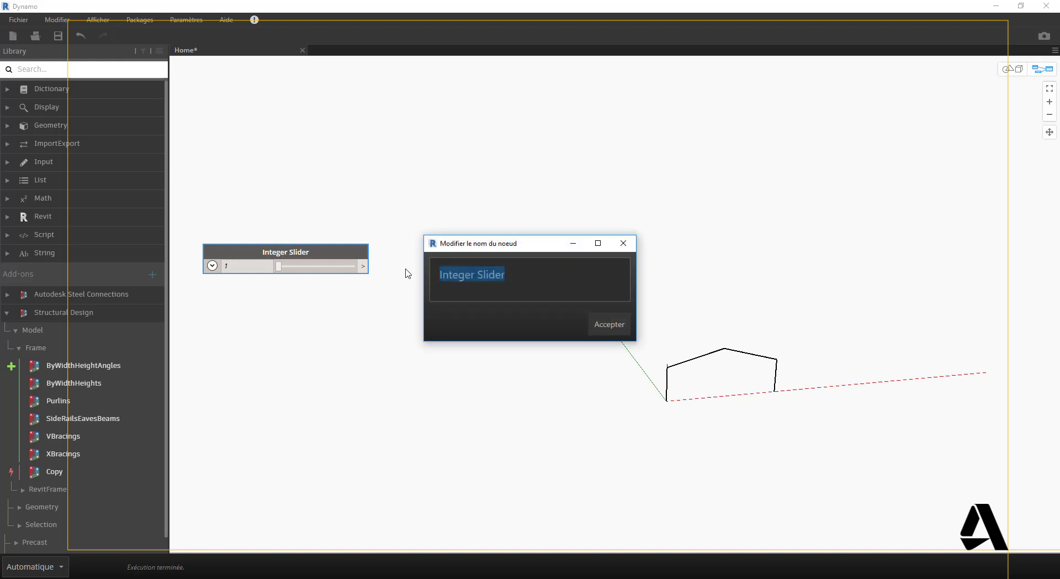
{"action": "type", "text": "Largeur"}
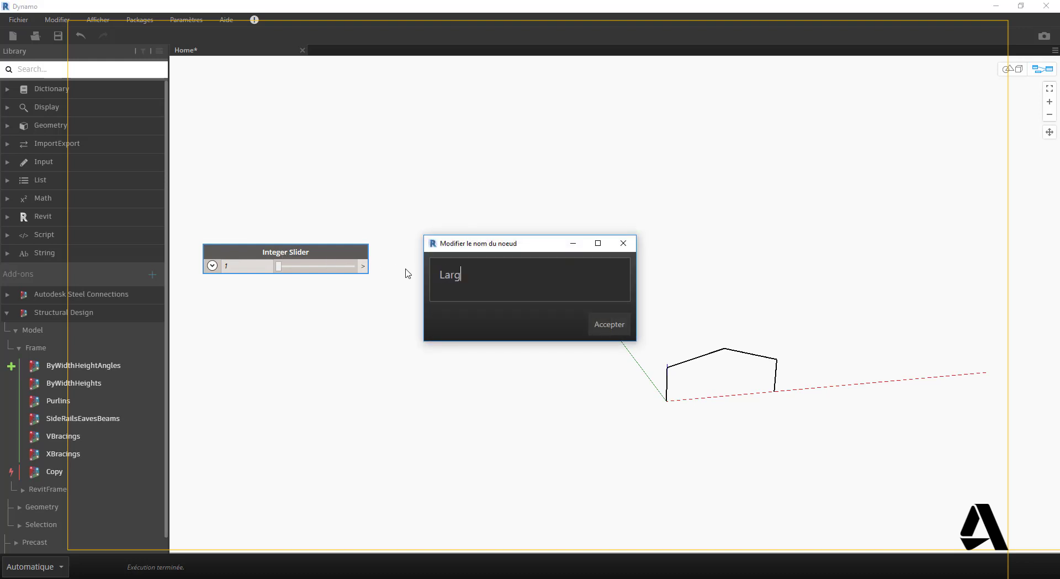
{"action": "left_click", "coordinate": [609, 326]}
{"action": "left_click_drag", "start_coordinate": [337, 257], "coordinate": [335, 243]}
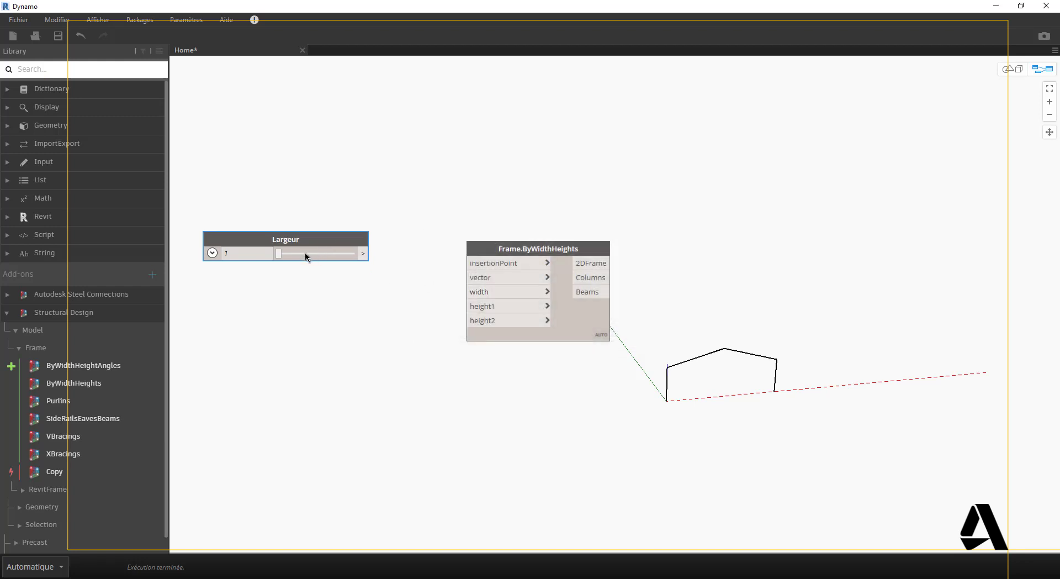
Step: Set the Largeur slider's range to a minimum of 1 and a maximum of 20
{"action": "left_click", "coordinate": [212, 253]}
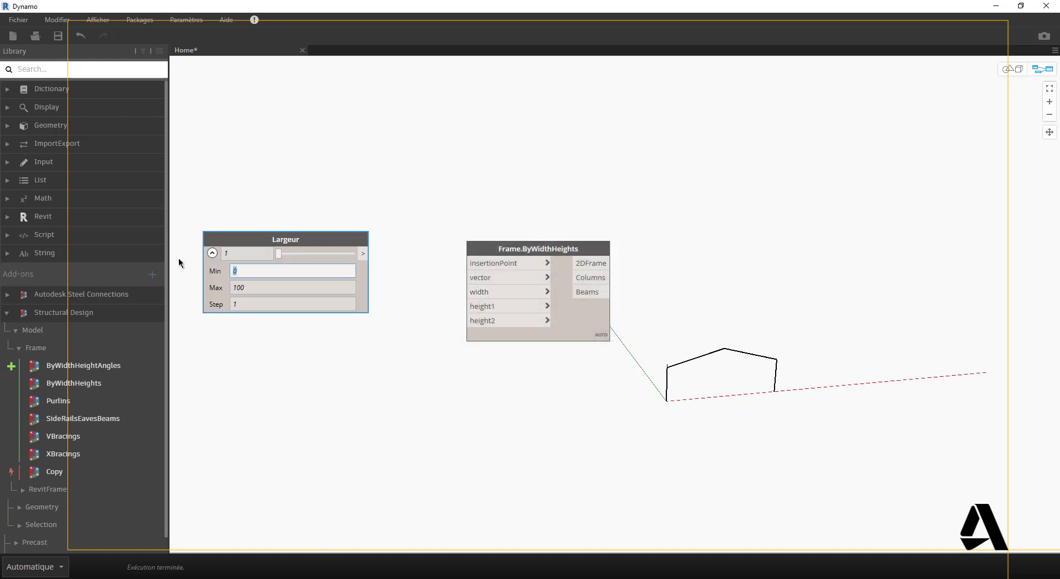
{"action": "type", "text": "1"}
{"action": "left_click", "coordinate": [238, 288]}
{"action": "type", "text": "20"}
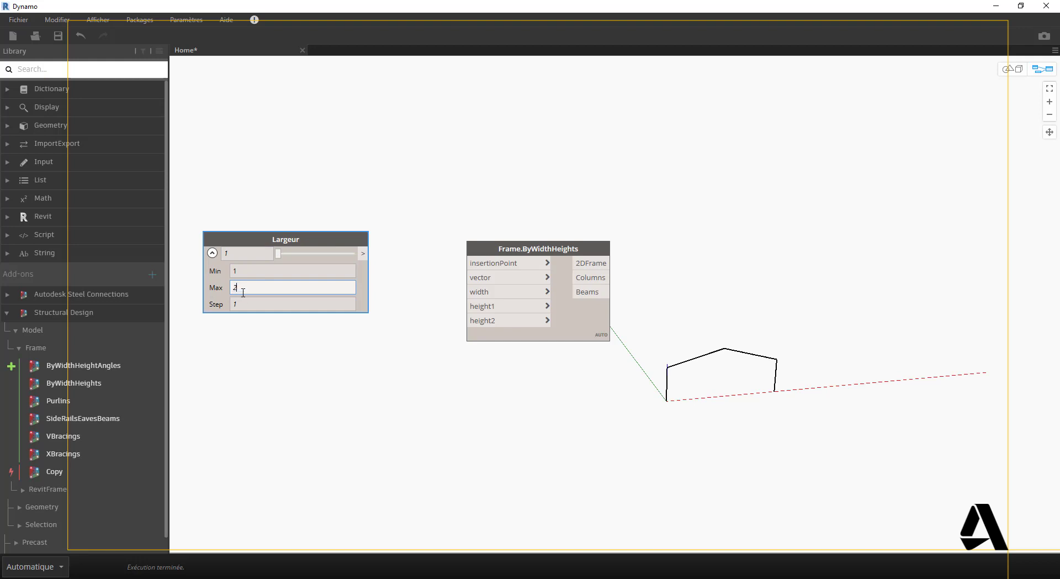
{"action": "left_click", "coordinate": [212, 253]}
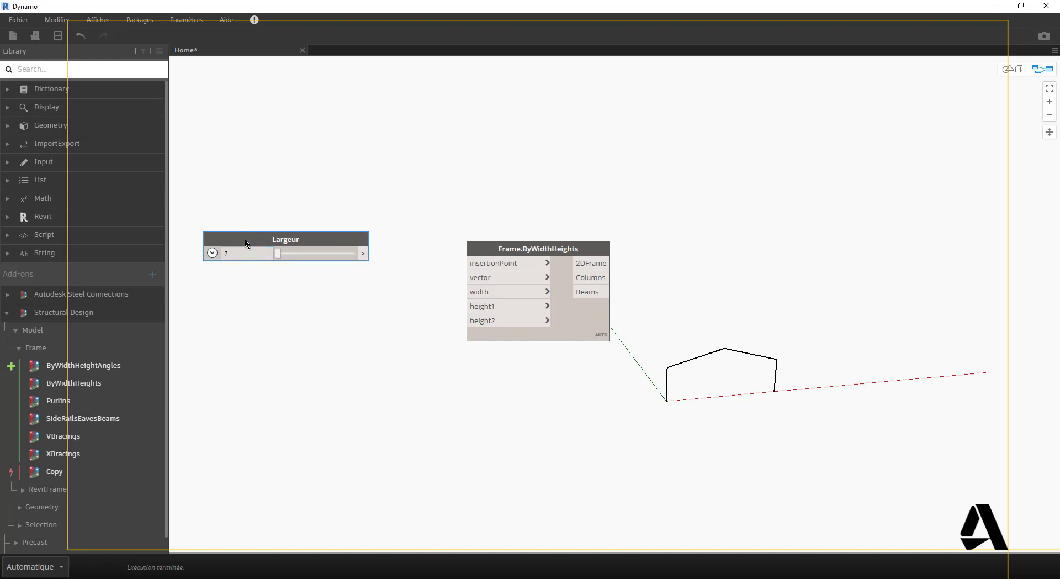
Step: Duplicate the Largeur slider, place the copy below it and rename it Nombre de portiques
{"action": "key", "text": "ctrl+v"}
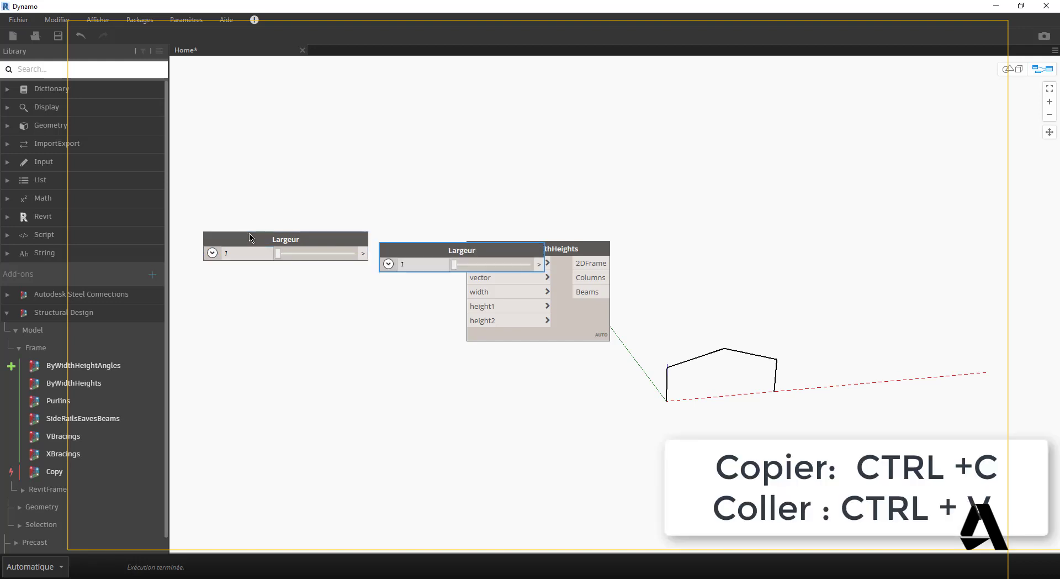
{"action": "left_click_drag", "start_coordinate": [466, 253], "coordinate": [287, 283]}
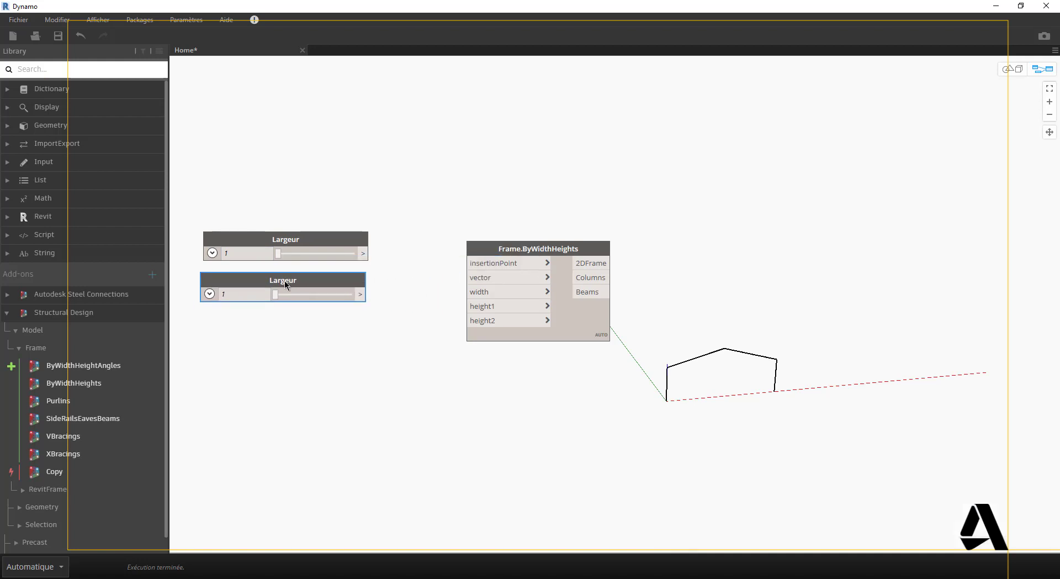
{"action": "double_click", "coordinate": [285, 282]}
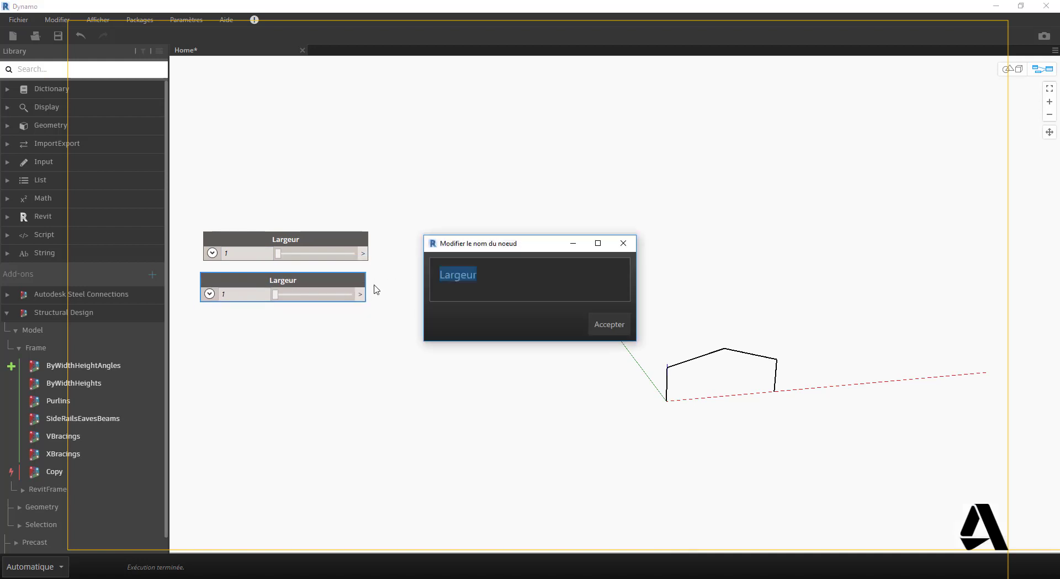
{"action": "type", "text": "Nombr"}
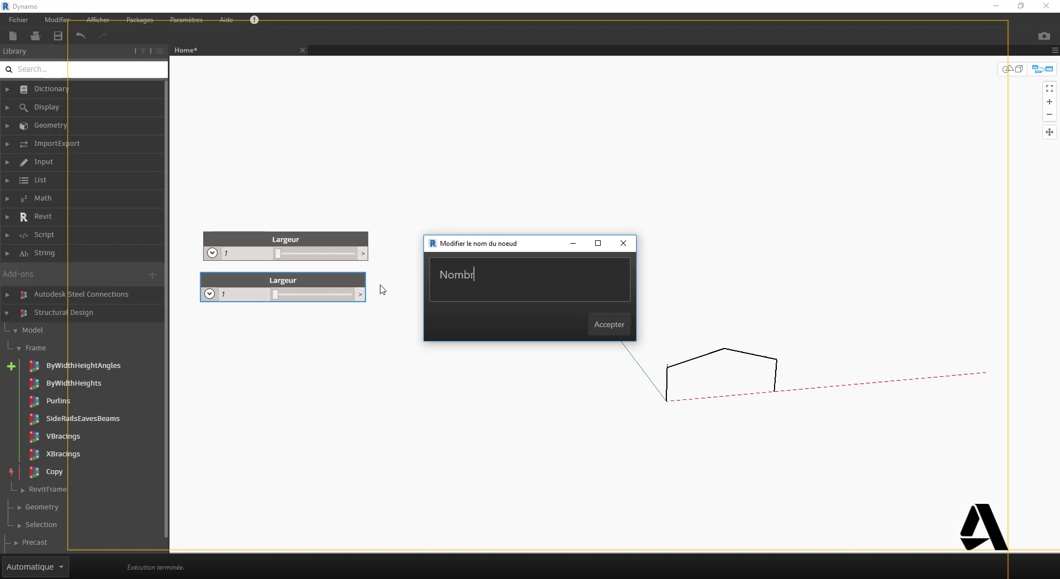
{"action": "type", "text": "e de portiques"}
{"action": "left_click", "coordinate": [613, 324]}
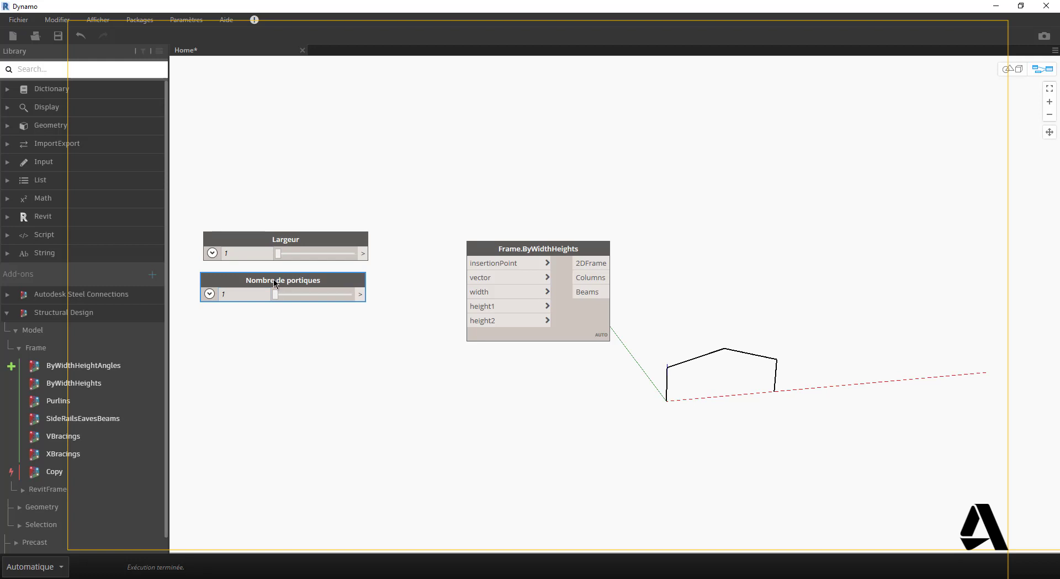
Step: Duplicate the Nombre de portiques slider, place the copy below it and rename it Hauteur poteau
{"action": "key", "text": "ctrl+c"}
{"action": "key", "text": "ctrl+v"}
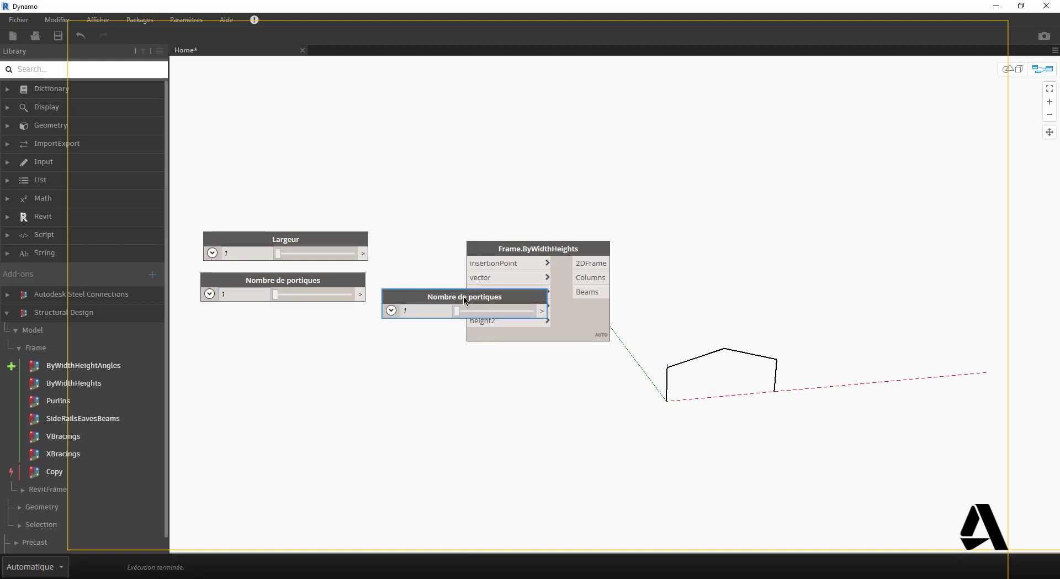
{"action": "left_click_drag", "start_coordinate": [459, 297], "coordinate": [279, 326]}
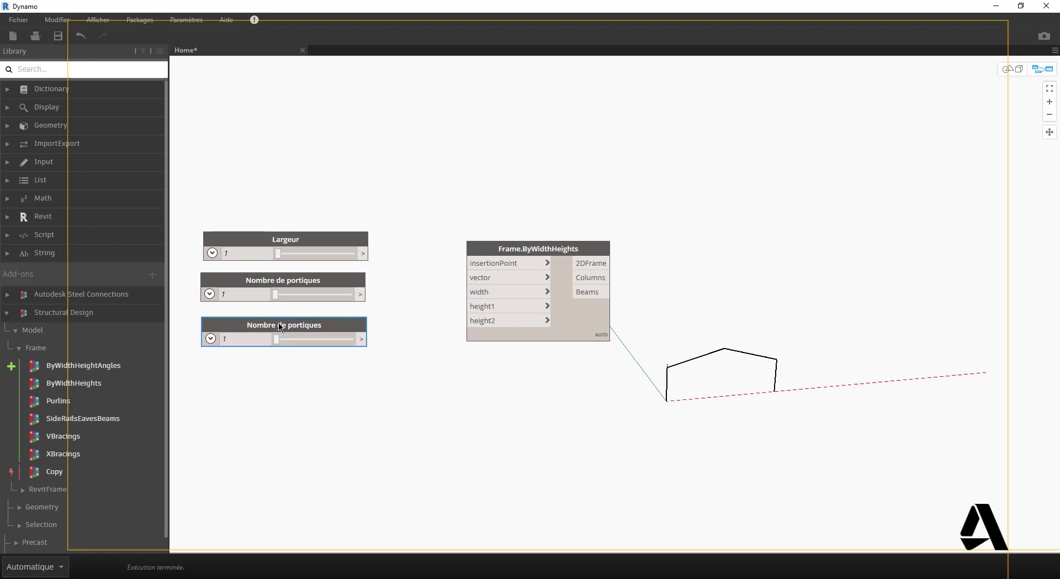
{"action": "double_click", "coordinate": [279, 326]}
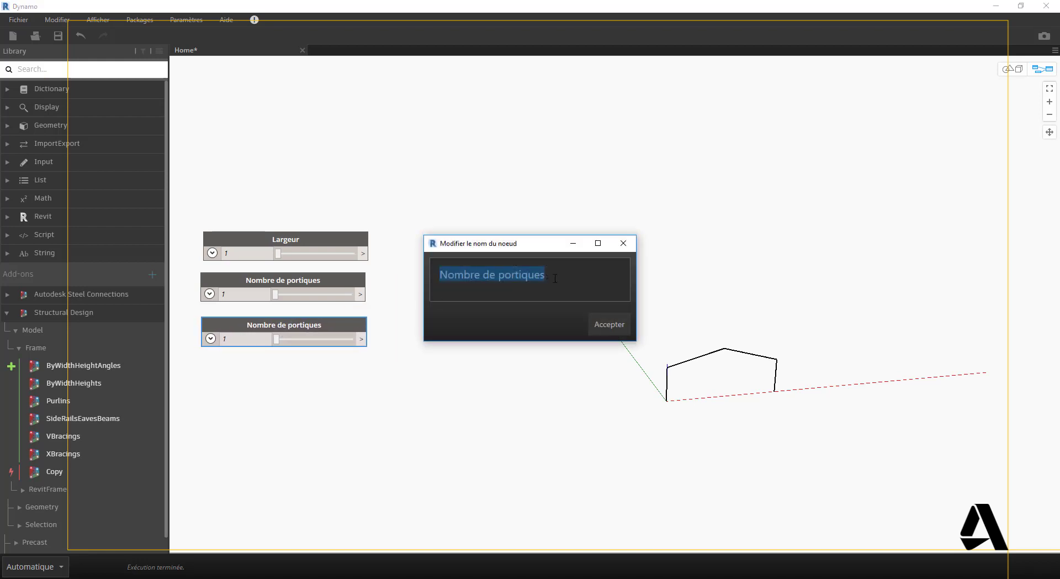
{"action": "type", "text": "Hauteur"}
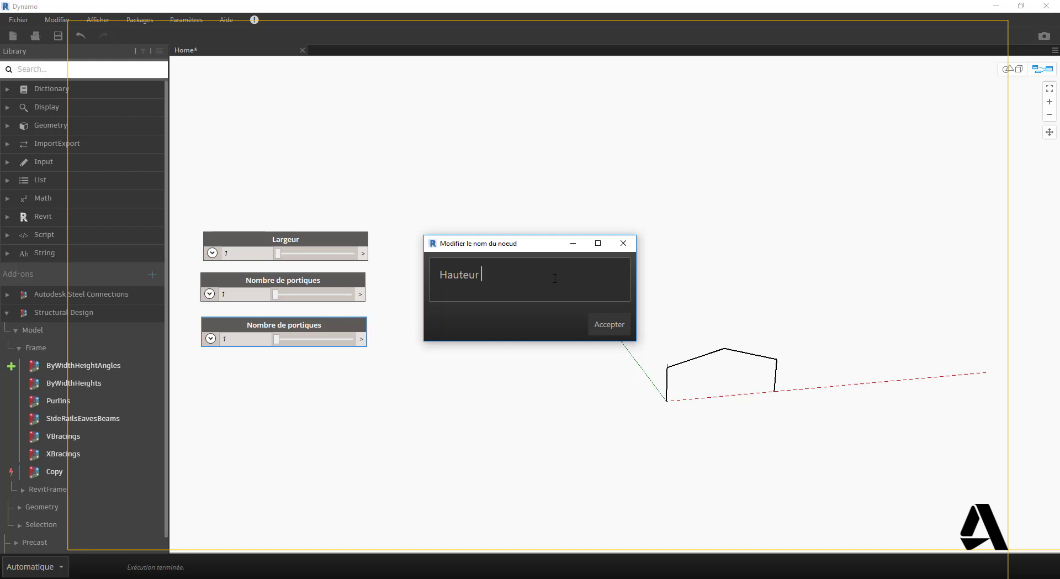
{"action": "type", "text": " poteau"}
{"action": "left_click", "coordinate": [623, 324]}
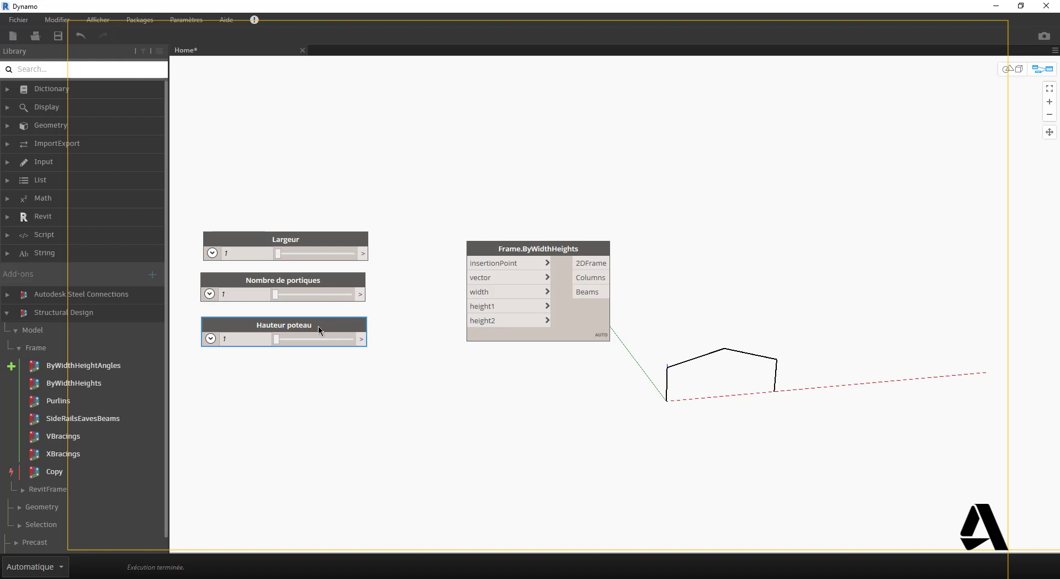
Step: Duplicate the Hauteur poteau slider, place the copy below it and rename it Hauteur flèche
{"action": "key", "text": "ctrl+c"}
{"action": "key", "text": "ctrl+v"}
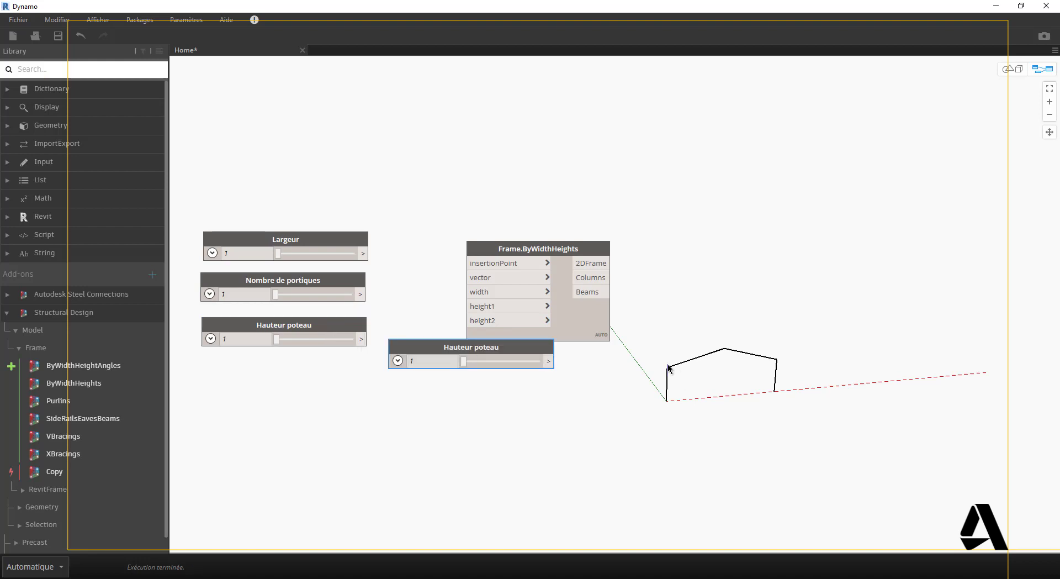
{"action": "left_click_drag", "start_coordinate": [524, 350], "coordinate": [338, 371]}
{"action": "double_click", "coordinate": [327, 368]}
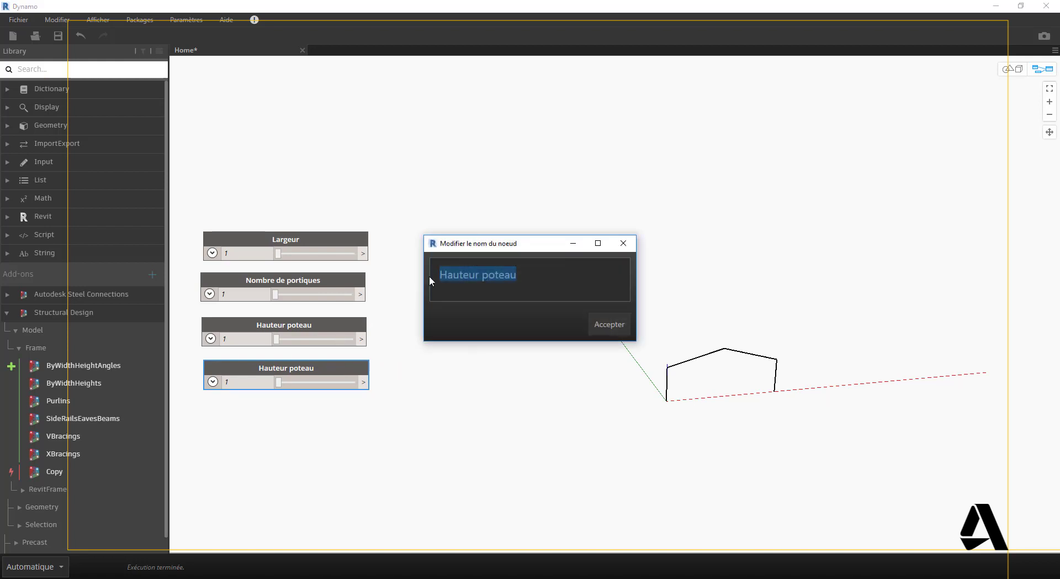
{"action": "double_click", "coordinate": [510, 276]}
{"action": "type", "text": "fl"}
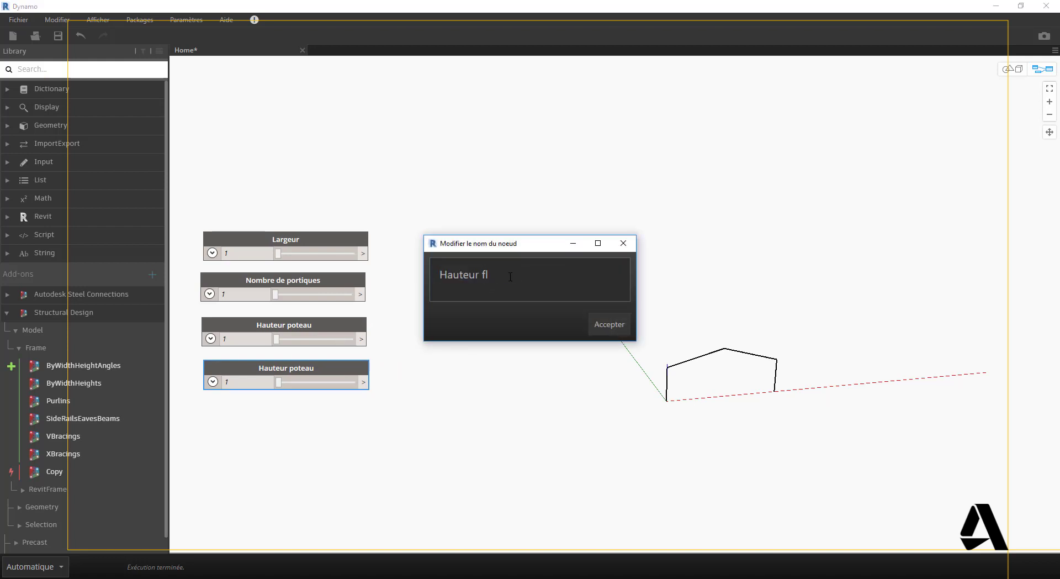
{"action": "type", "text": "èche"}
{"action": "left_click", "coordinate": [609, 323]}
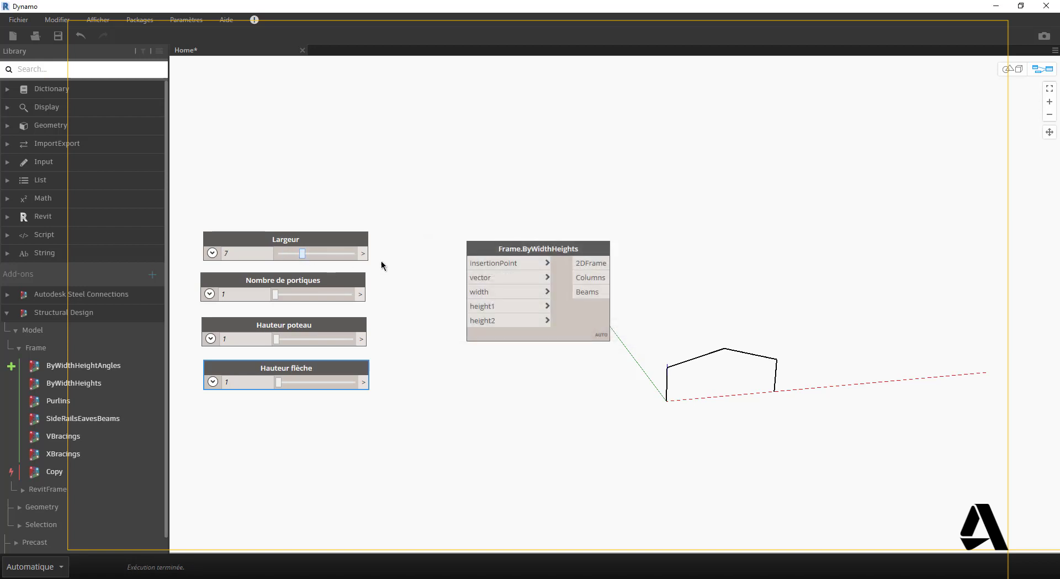
Step: Set Largeur to 16 and Hauteur poteau to 7, and connect Largeur, Hauteur poteau and Hauteur flèche to the frame's width, height1 and height2 inputs
{"action": "left_click_drag", "start_coordinate": [308, 255], "coordinate": [482, 291]}
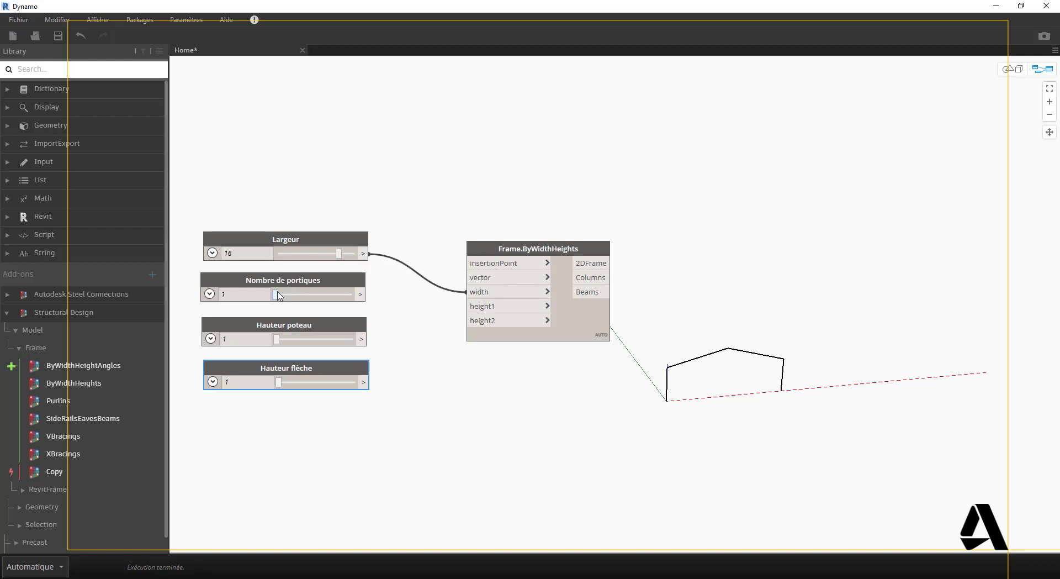
{"action": "mouse_move", "coordinate": [277, 297]}
{"action": "left_mouse_down"}
{"action": "mouse_move", "coordinate": [311, 297]}
{"action": "mouse_move", "coordinate": [270, 295]}
{"action": "left_mouse_up"}
{"action": "left_click_drag", "start_coordinate": [277, 339], "coordinate": [470, 307]}
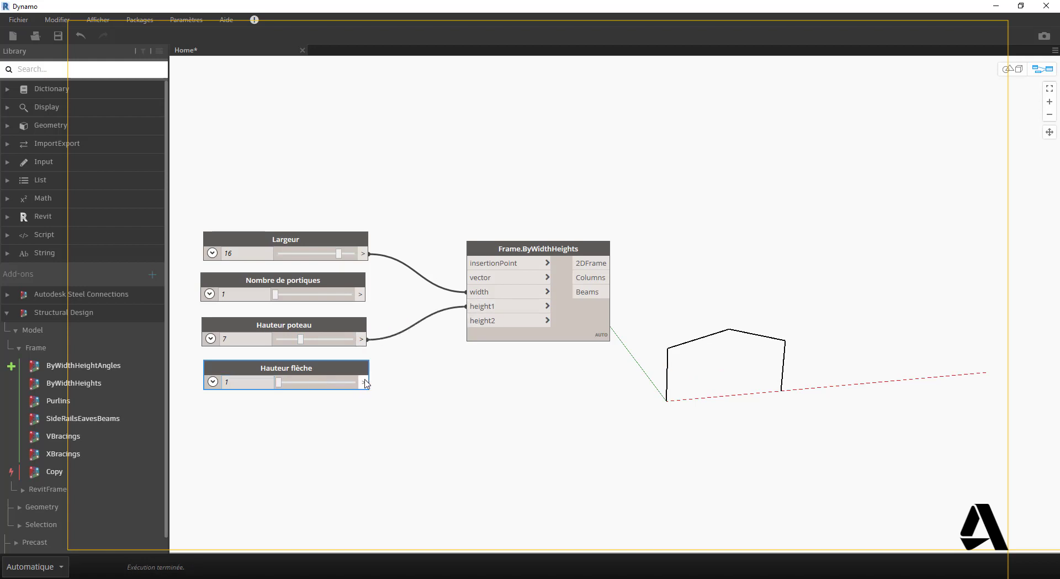
{"action": "left_click_drag", "start_coordinate": [363, 381], "coordinate": [468, 320]}
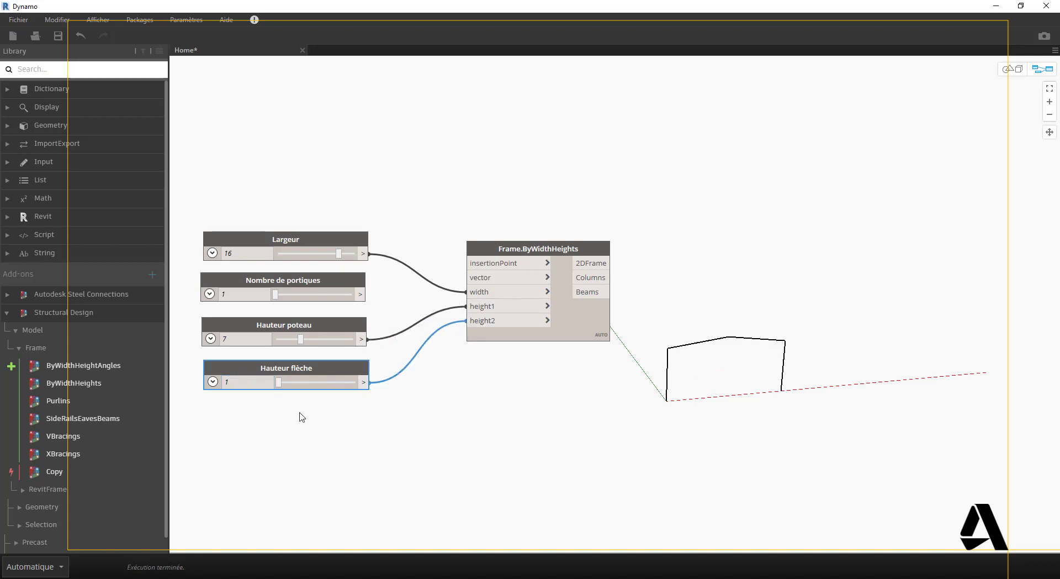
Step: Set the Hauteur flèche slider's maximum to 2 and the Largeur slider's value to 12
{"action": "left_click", "coordinate": [212, 381]}
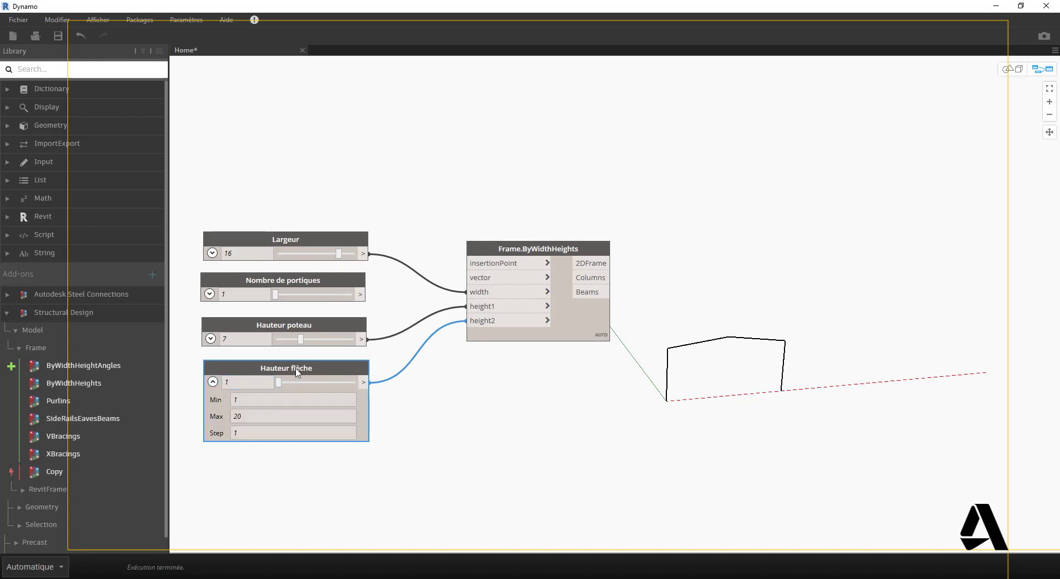
{"action": "left_click", "coordinate": [248, 417]}
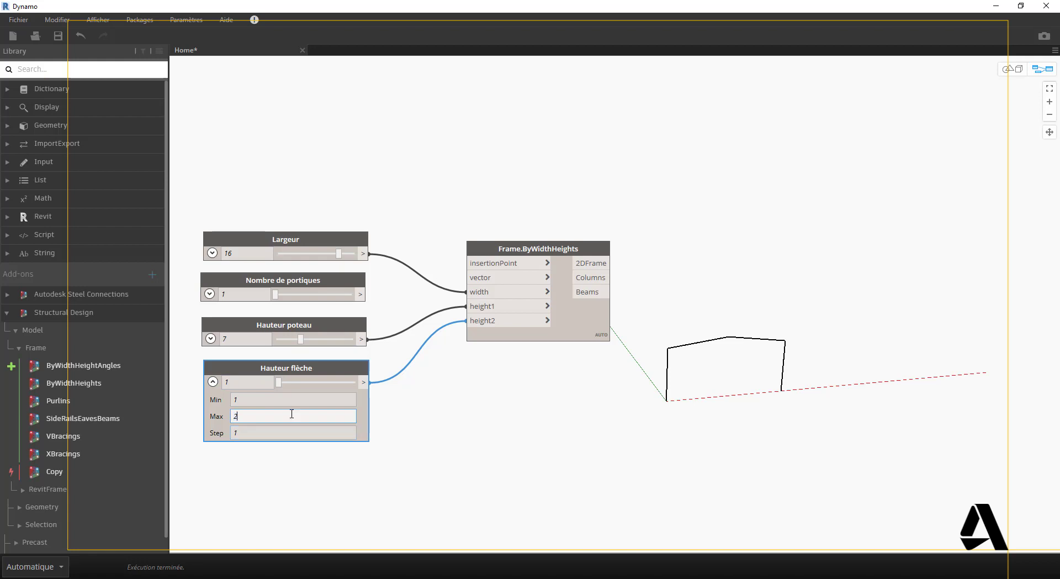
{"action": "left_click", "coordinate": [213, 382]}
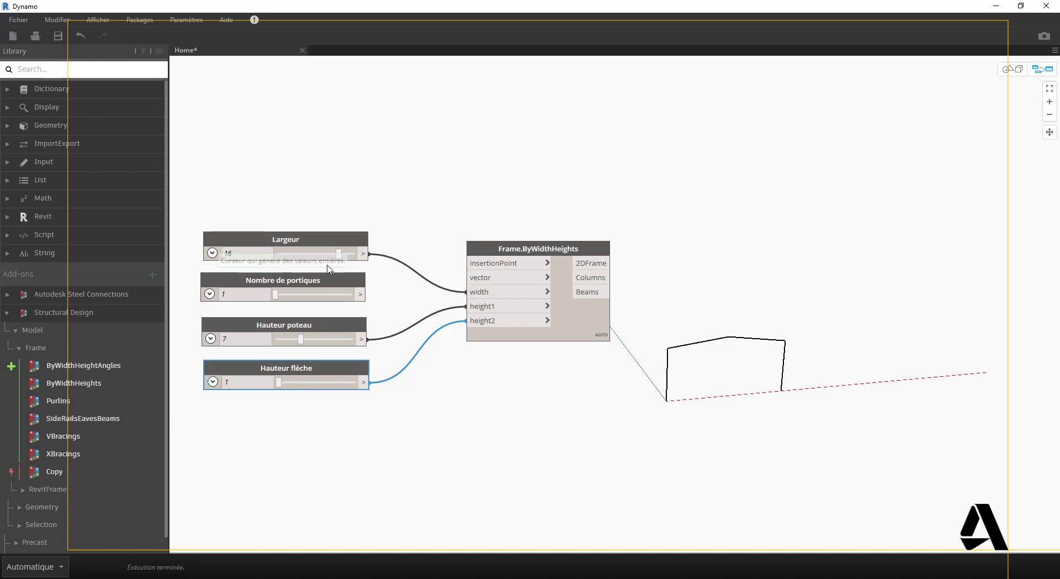
{"action": "mouse_move", "coordinate": [338, 253]}
{"action": "left_mouse_down"}
{"action": "mouse_move", "coordinate": [286, 254]}
{"action": "mouse_move", "coordinate": [348, 258]}
{"action": "mouse_move", "coordinate": [309, 259]}
{"action": "mouse_move", "coordinate": [326, 259]}
{"action": "left_mouse_up"}
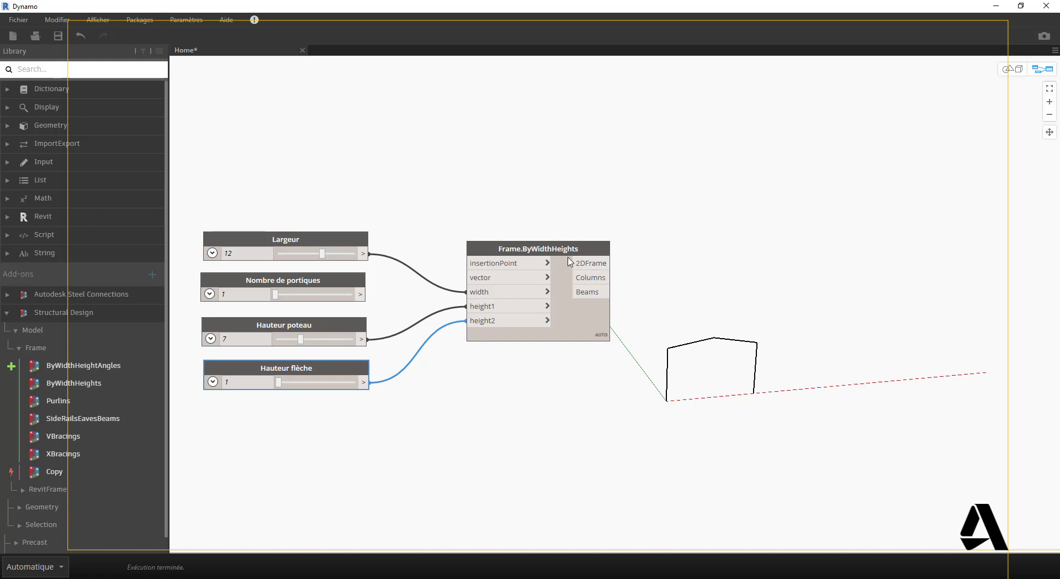
Step: Add a Frame.Copy node beside Frame.ByWidthHeights and connect the 2DFrame output to its frame2DGeometry input
{"action": "left_click_drag", "start_coordinate": [552, 249], "coordinate": [521, 249]}
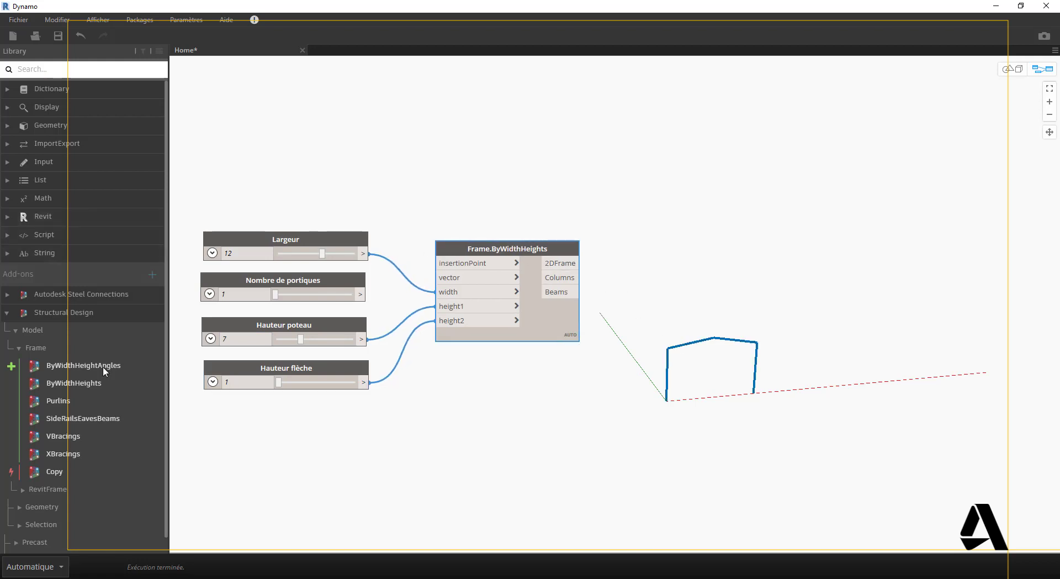
{"action": "mouse_move", "coordinate": [54, 477]}
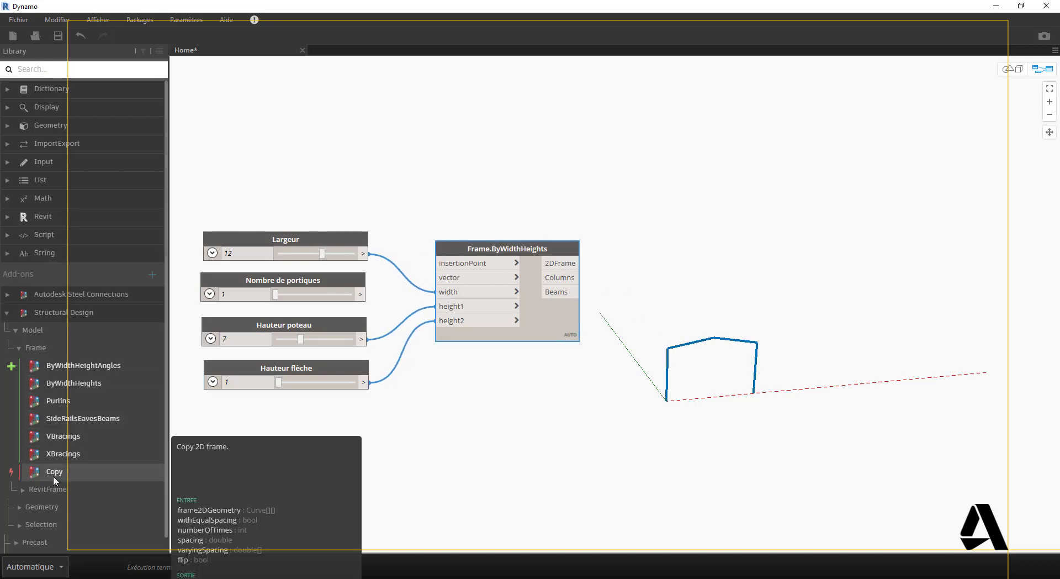
{"action": "left_click", "coordinate": [53, 475]}
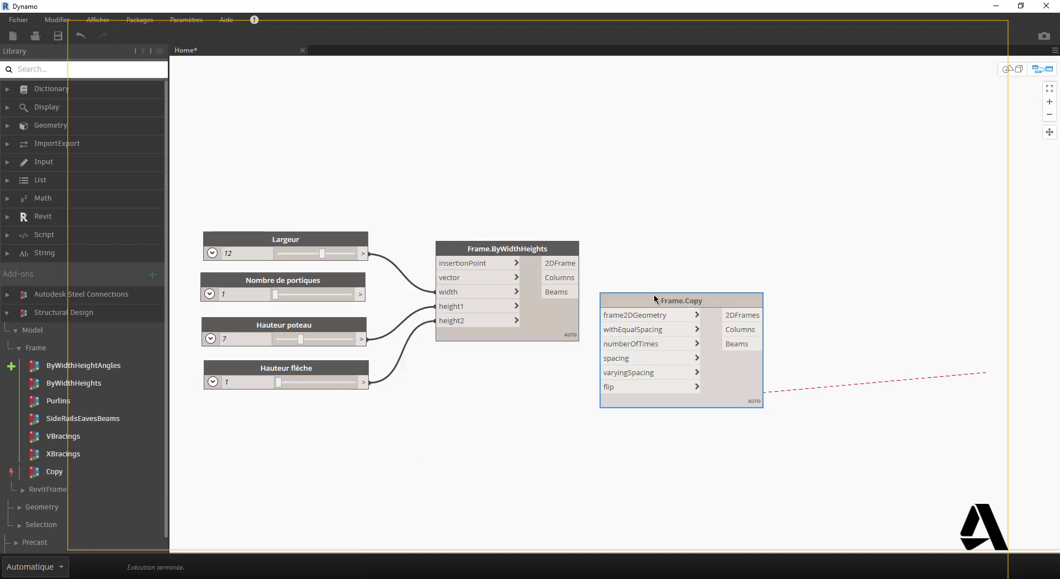
{"action": "left_click_drag", "start_coordinate": [711, 239], "coordinate": [714, 144]}
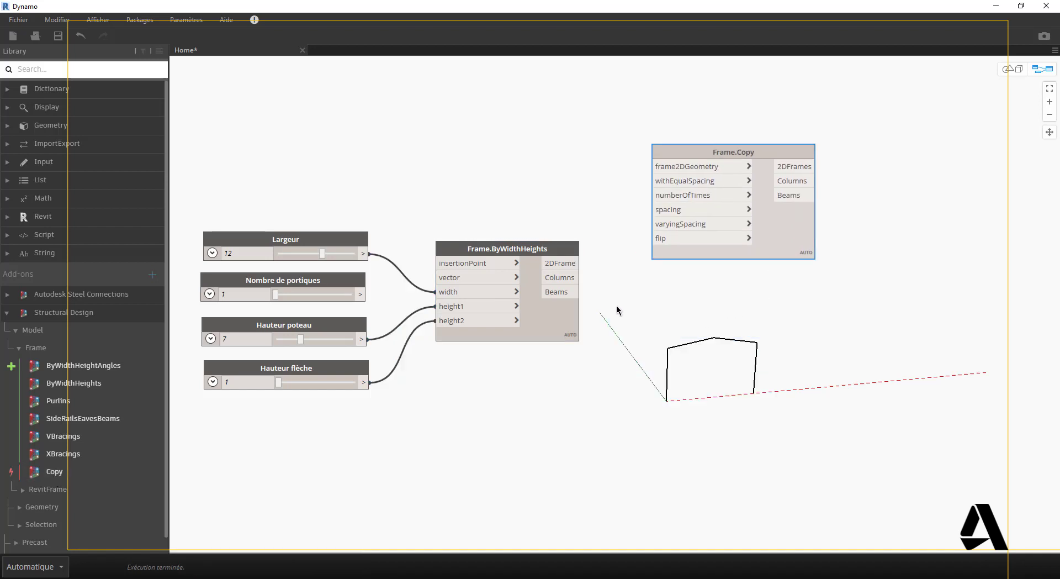
{"action": "middle_click_drag", "start_coordinate": [616, 305], "coordinate": [606, 252]}
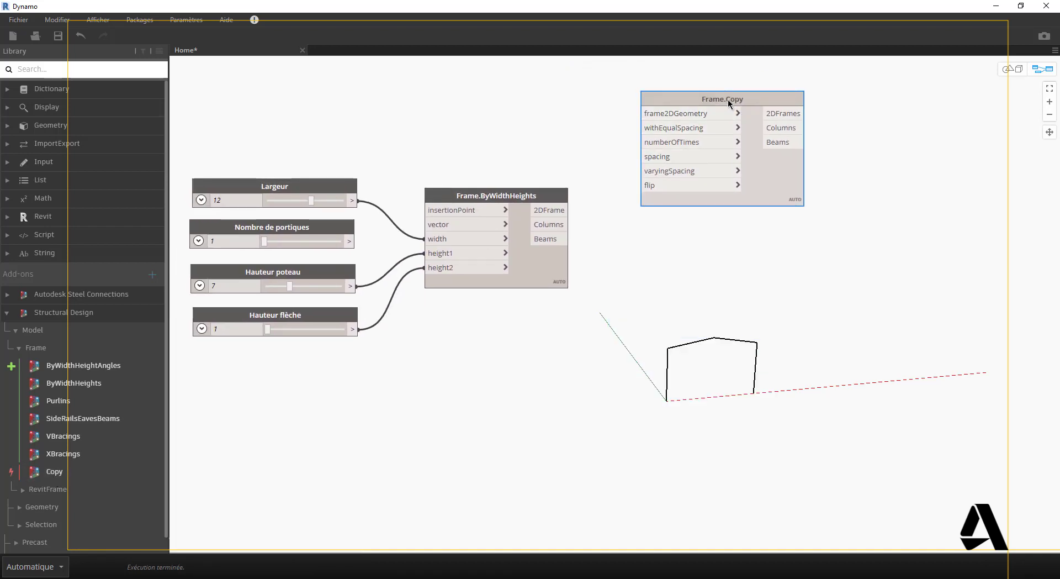
{"action": "left_click_drag", "start_coordinate": [728, 99], "coordinate": [784, 192]}
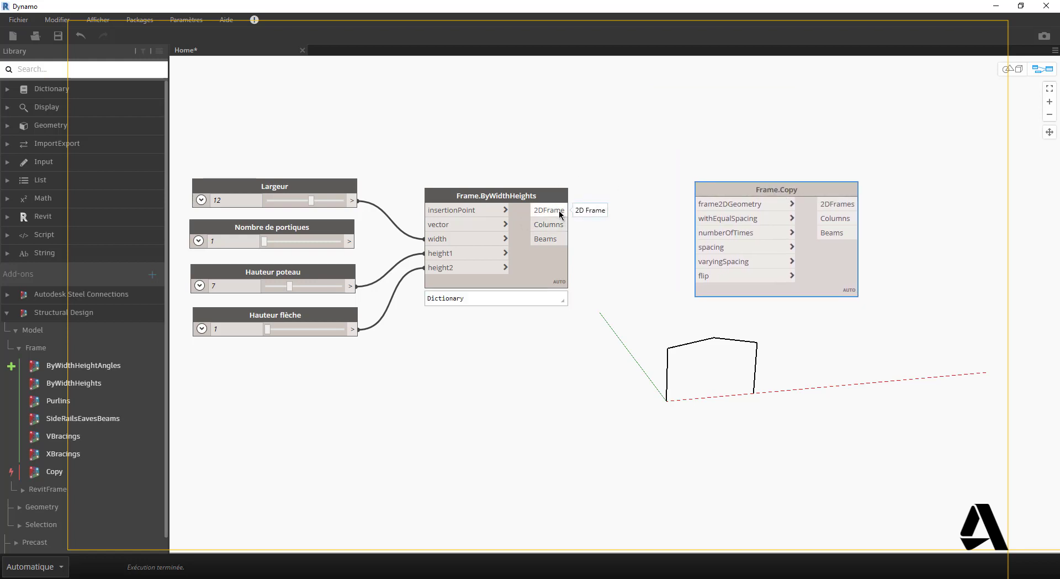
{"action": "left_click_drag", "start_coordinate": [567, 209], "coordinate": [710, 206]}
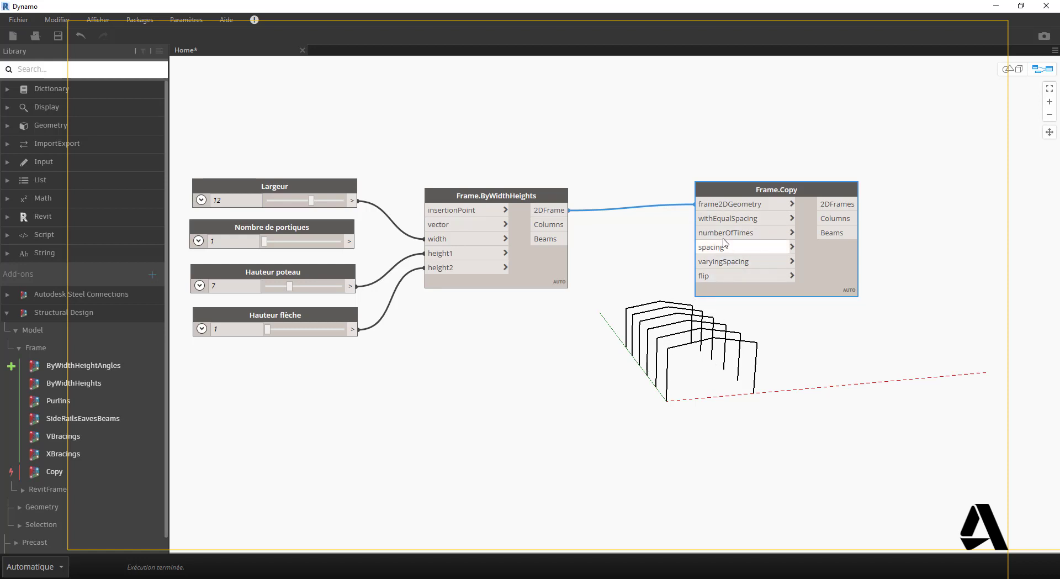
Step: Rearrange the sliders so Hauteur poteau and Hauteur flèche sit directly under Largeur, with Nombre de portiques below them
{"action": "mouse_move", "coordinate": [725, 239]}
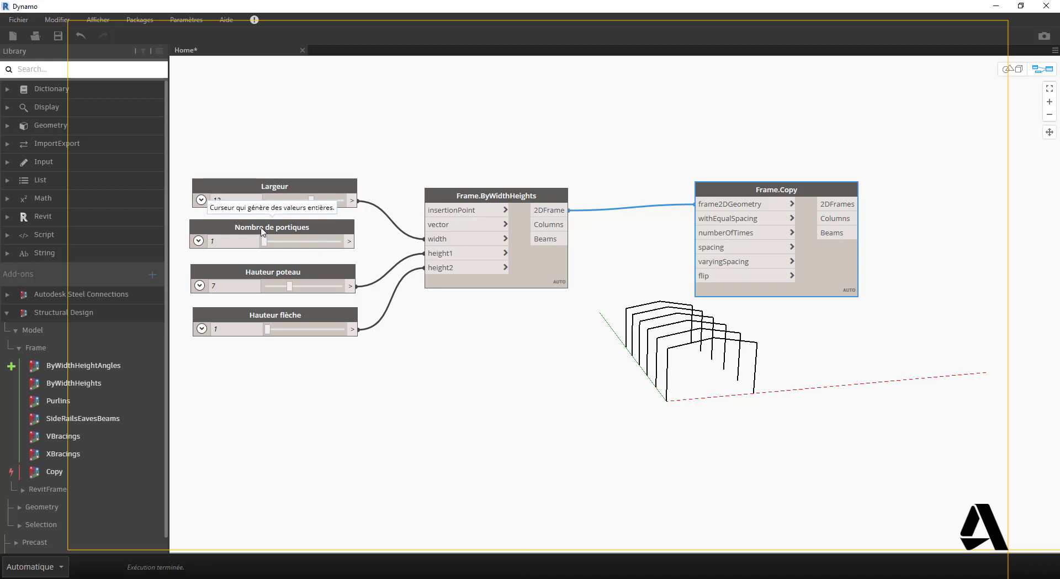
{"action": "left_click_drag", "start_coordinate": [263, 231], "coordinate": [277, 379]}
{"action": "left_click_drag", "start_coordinate": [272, 275], "coordinate": [276, 234]}
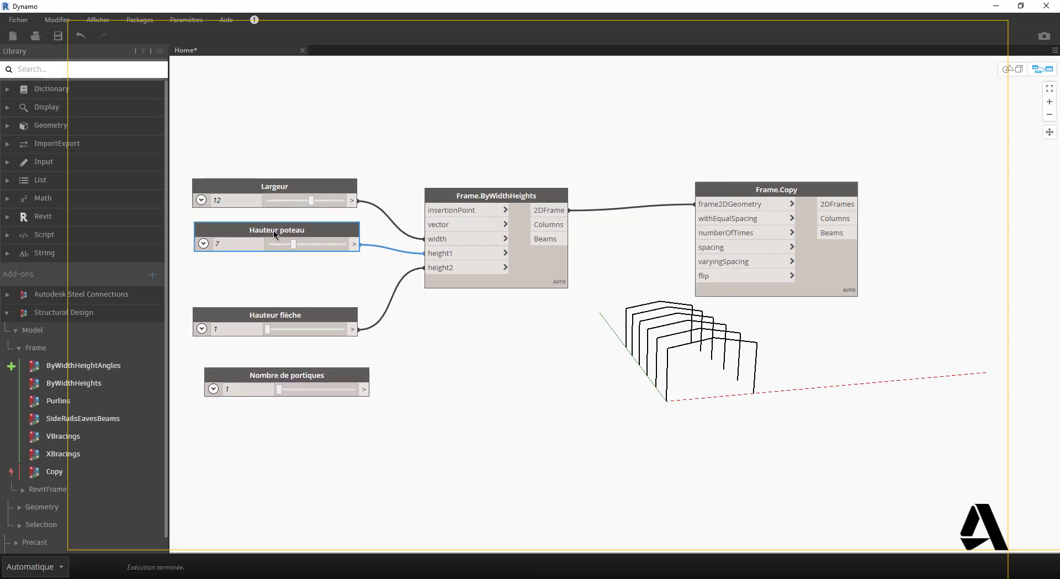
{"action": "left_click_drag", "start_coordinate": [286, 315], "coordinate": [287, 272]}
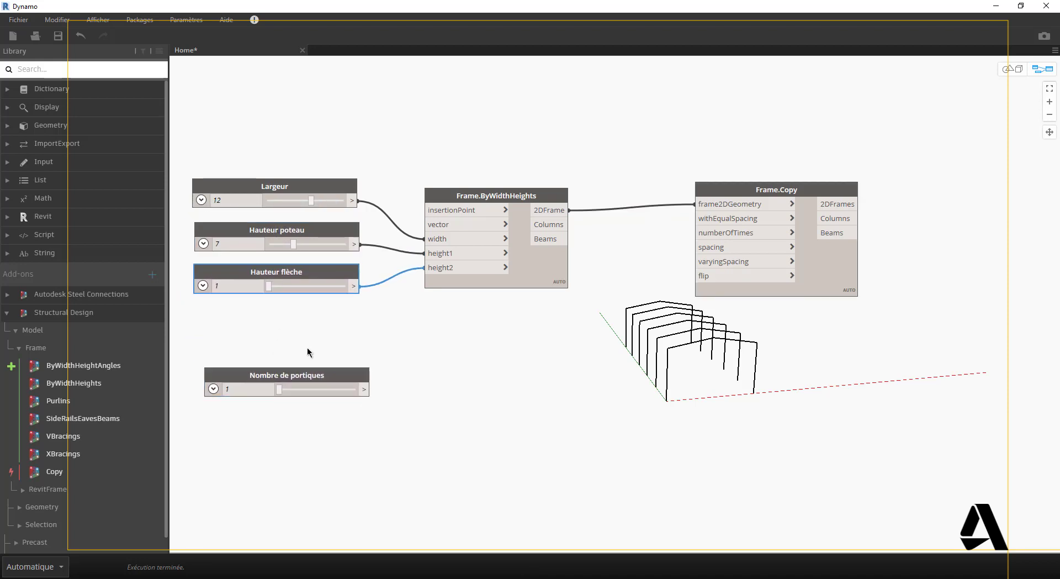
{"action": "left_click_drag", "start_coordinate": [313, 380], "coordinate": [302, 327]}
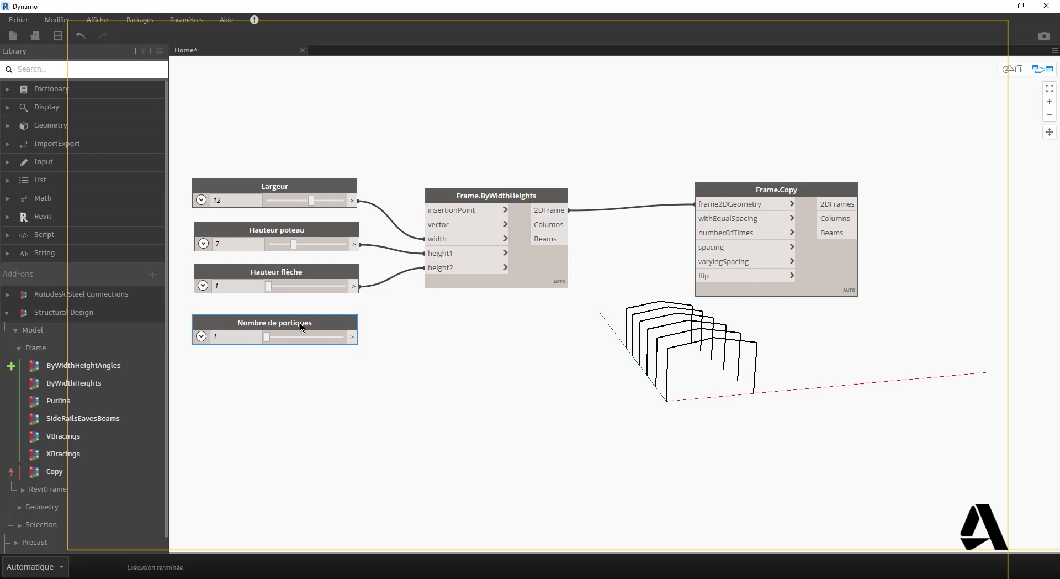
Step: Add a Code Block beside the Nombre de portiques slider containing the expression Nb-1
{"action": "double_click", "coordinate": [462, 351]}
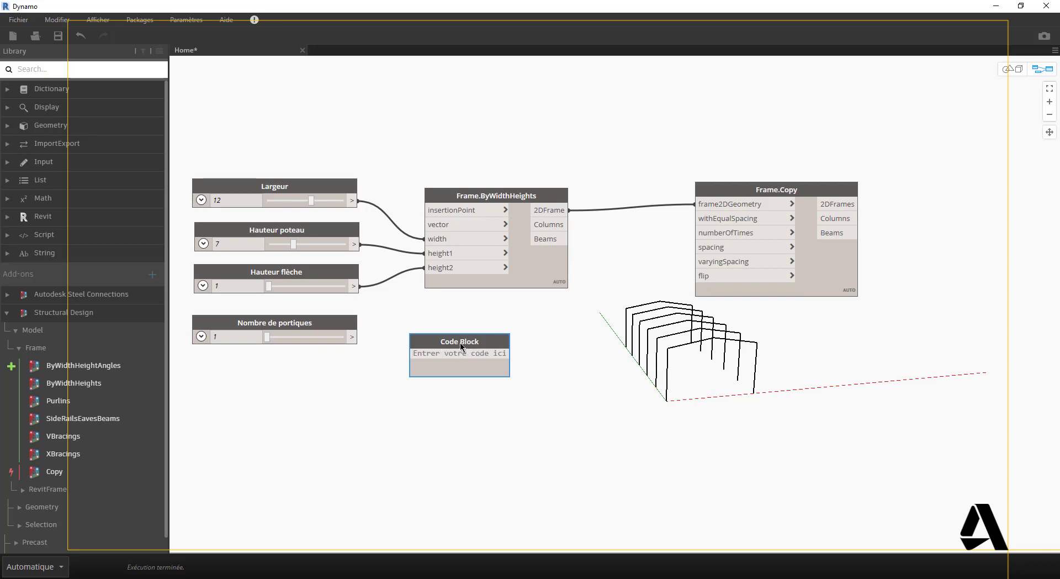
{"action": "left_click_drag", "start_coordinate": [483, 340], "coordinate": [478, 341]}
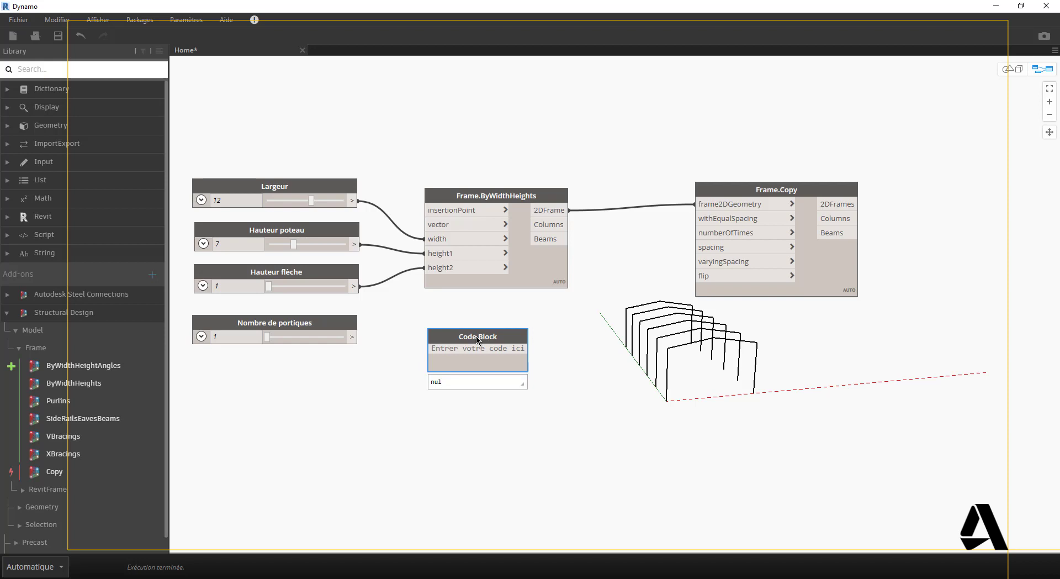
{"action": "left_click", "coordinate": [468, 349]}
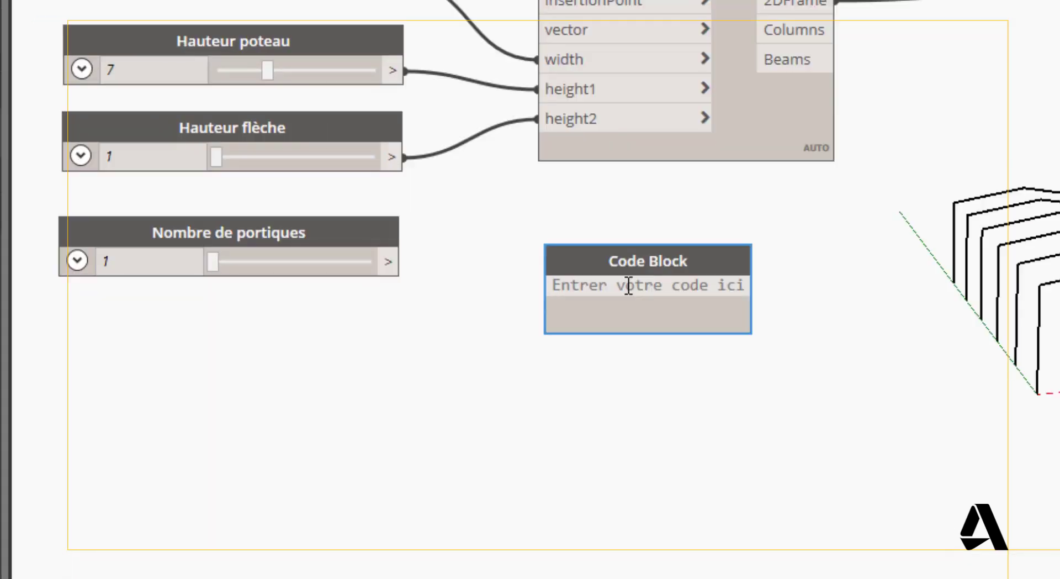
{"action": "type", "text": "Nb"}
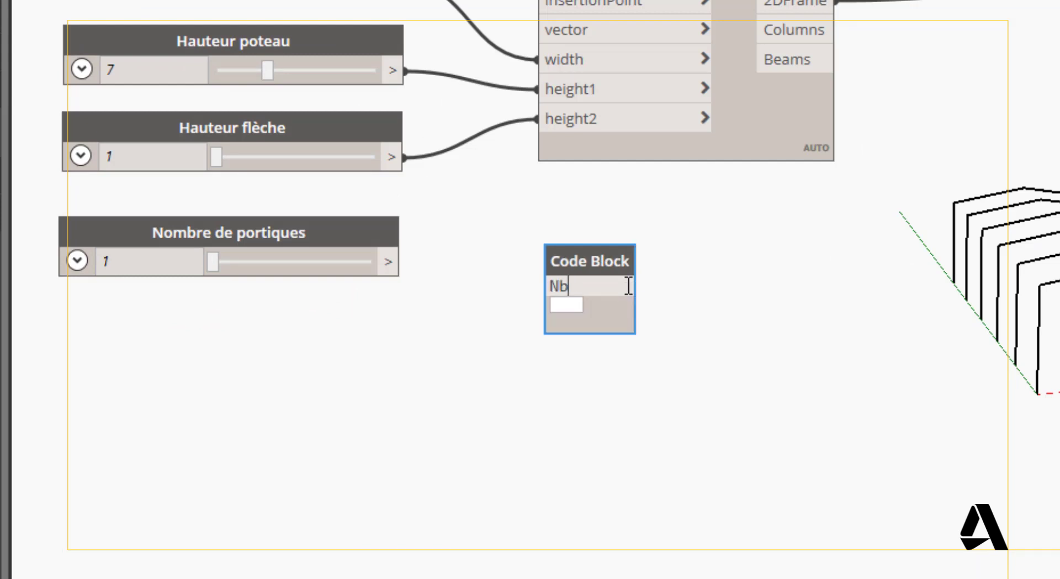
{"action": "type", "text": "-"}
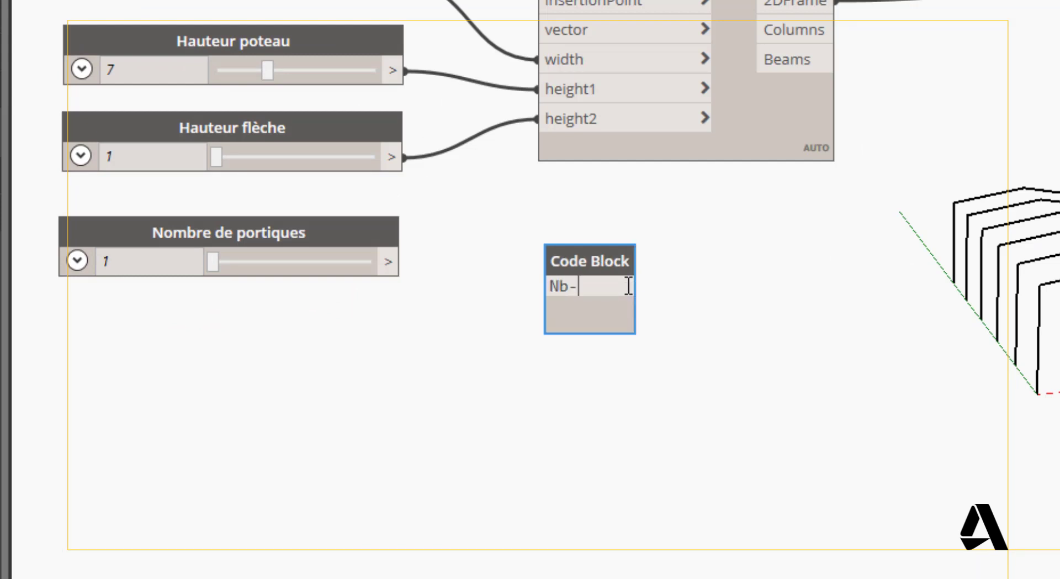
{"action": "type", "text": "1"}
{"action": "left_click", "coordinate": [652, 312]}
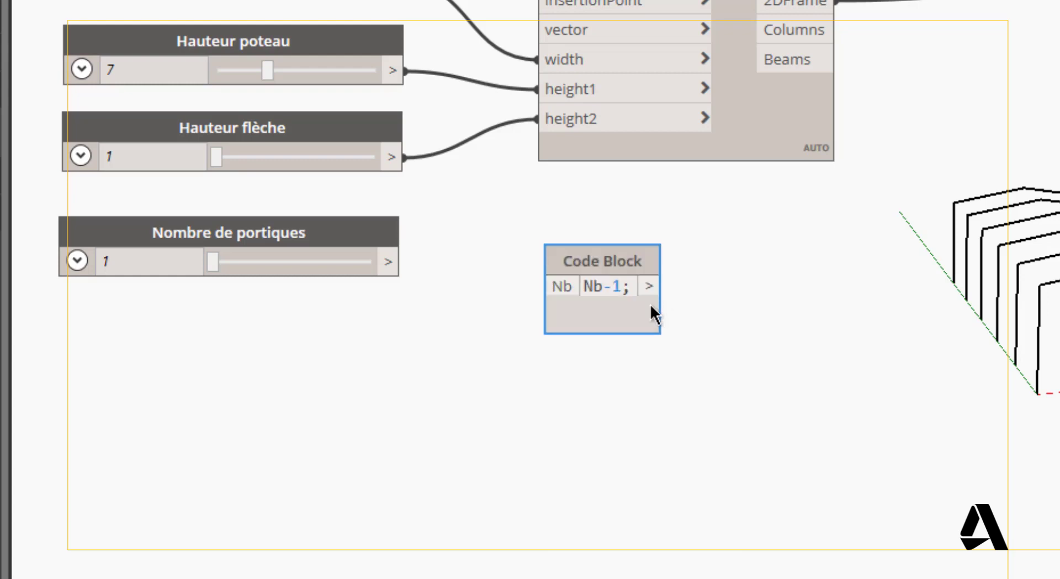
Step: Connect the Nombre de portiques slider to the Code Block's Nb input and set the slider to 8
{"action": "left_click_drag", "start_coordinate": [389, 263], "coordinate": [557, 287]}
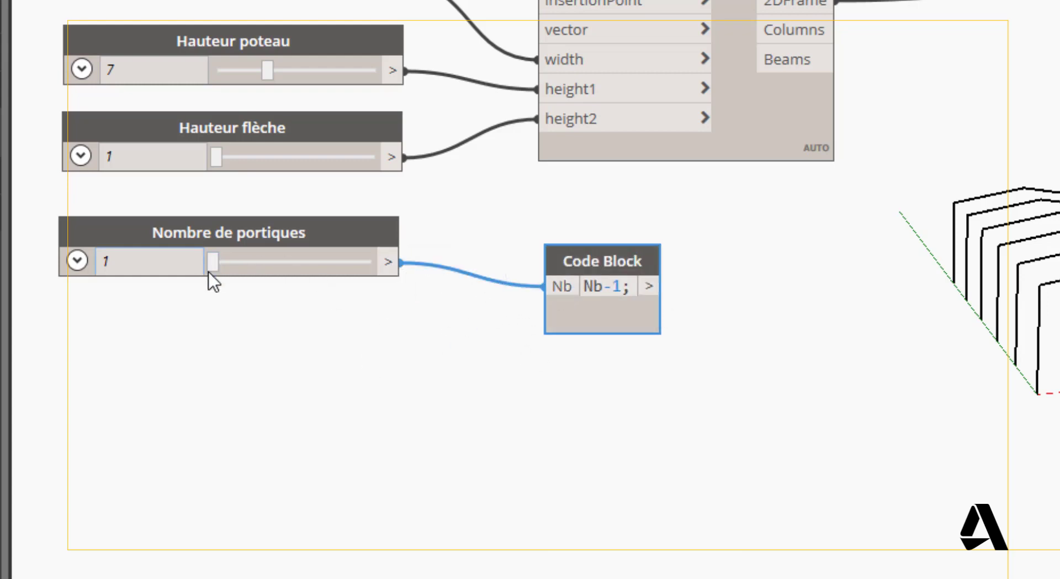
{"action": "left_click_drag", "start_coordinate": [217, 256], "coordinate": [272, 256]}
{"action": "mouse_move", "coordinate": [655, 337]}
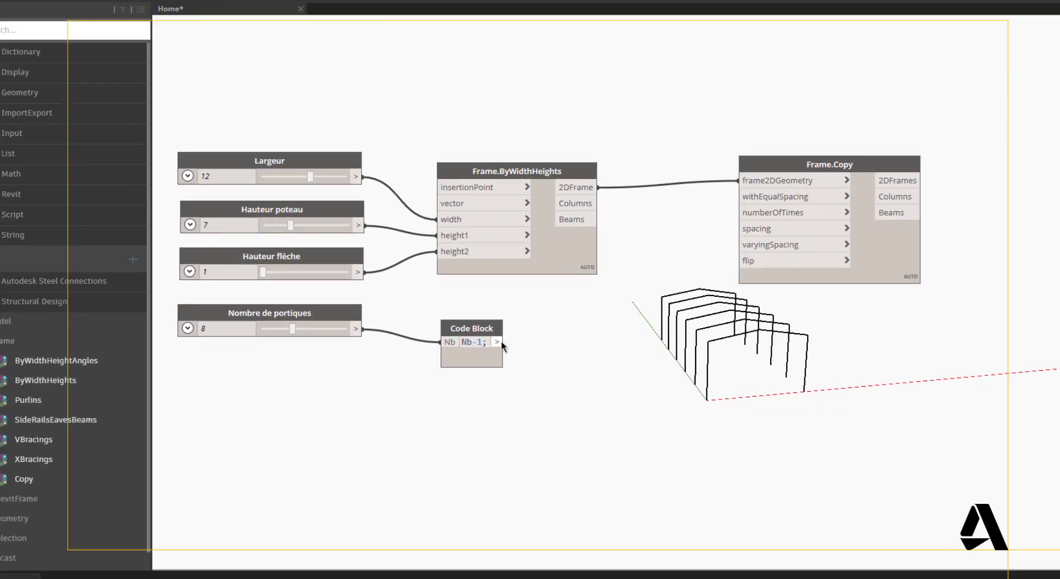
Step: Connect the Nb-1 Code Block output to Frame.Copy's numberOfTimes input and set the Nombre de portiques slider to 6
{"action": "left_click_drag", "start_coordinate": [501, 343], "coordinate": [711, 235]}
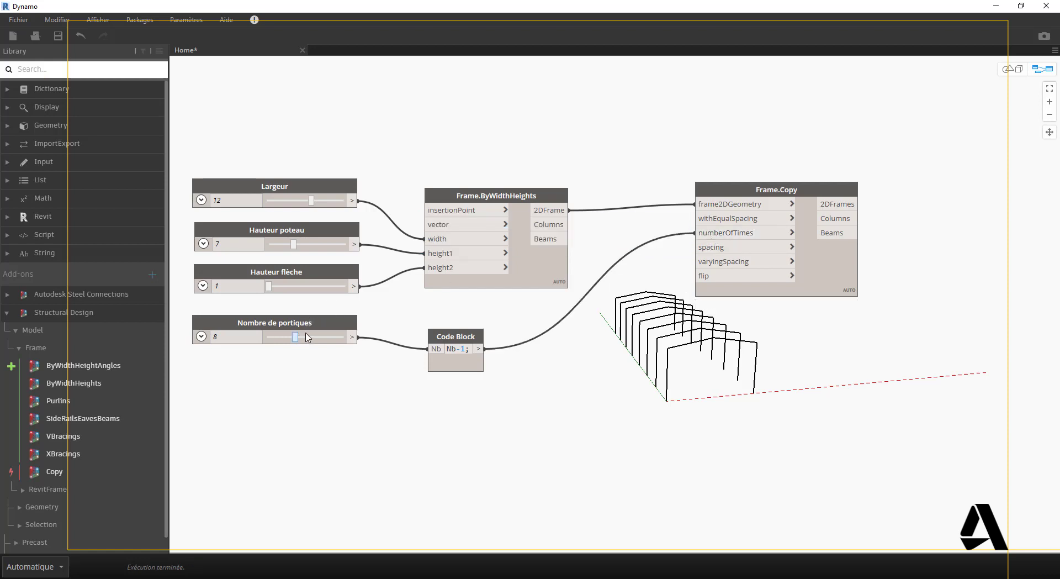
{"action": "mouse_move", "coordinate": [296, 337]}
{"action": "left_mouse_down"}
{"action": "mouse_move", "coordinate": [331, 335]}
{"action": "mouse_move", "coordinate": [274, 338]}
{"action": "mouse_move", "coordinate": [312, 337]}
{"action": "mouse_move", "coordinate": [287, 338]}
{"action": "left_mouse_up"}
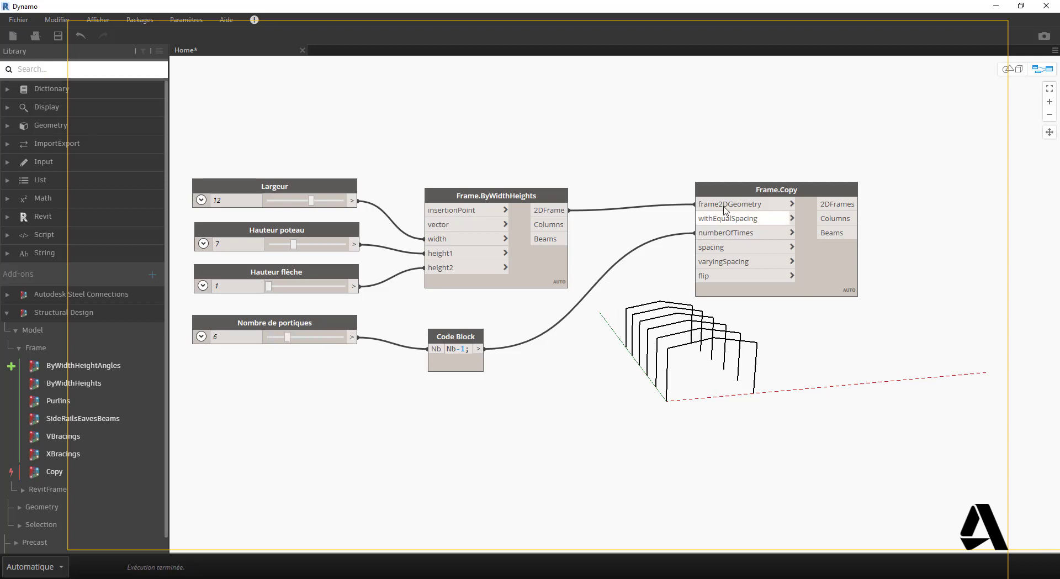
{"action": "mouse_move", "coordinate": [738, 192]}
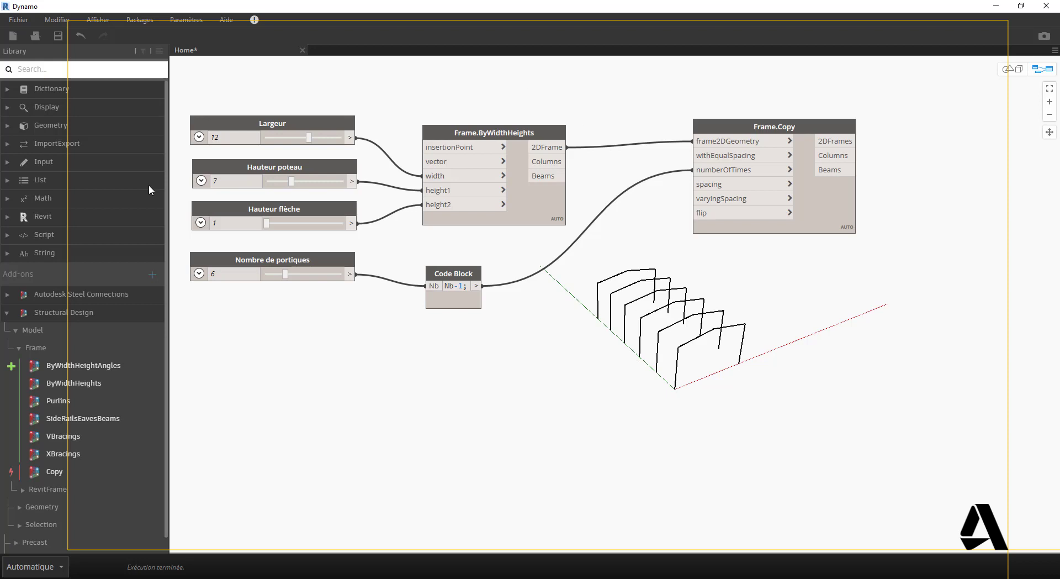
Step: Add a Frame.Purlins node from the Structural Design package and place it beside Frame.Copy
{"action": "mouse_move", "coordinate": [56, 402]}
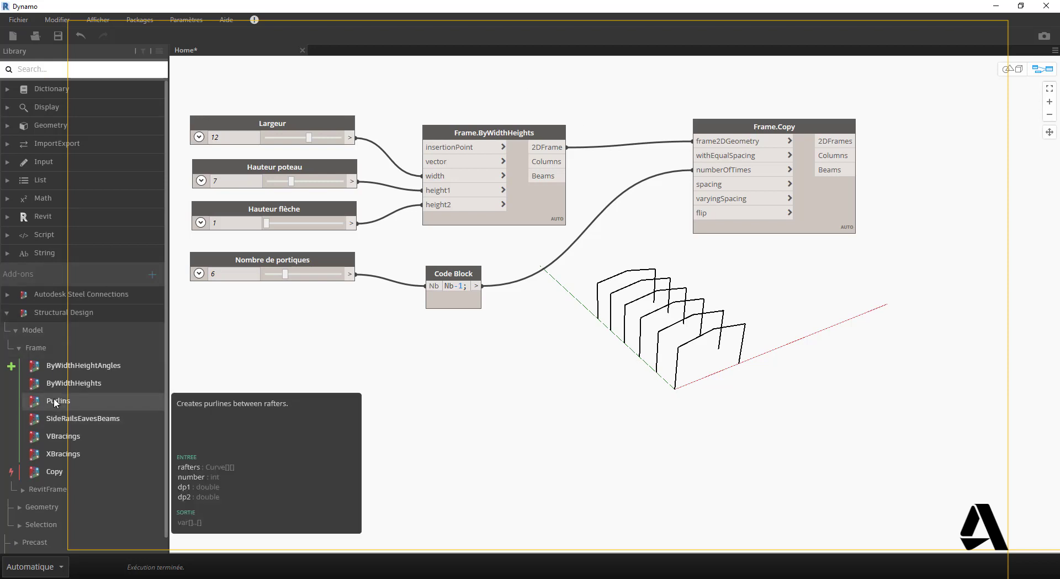
{"action": "left_click", "coordinate": [55, 402]}
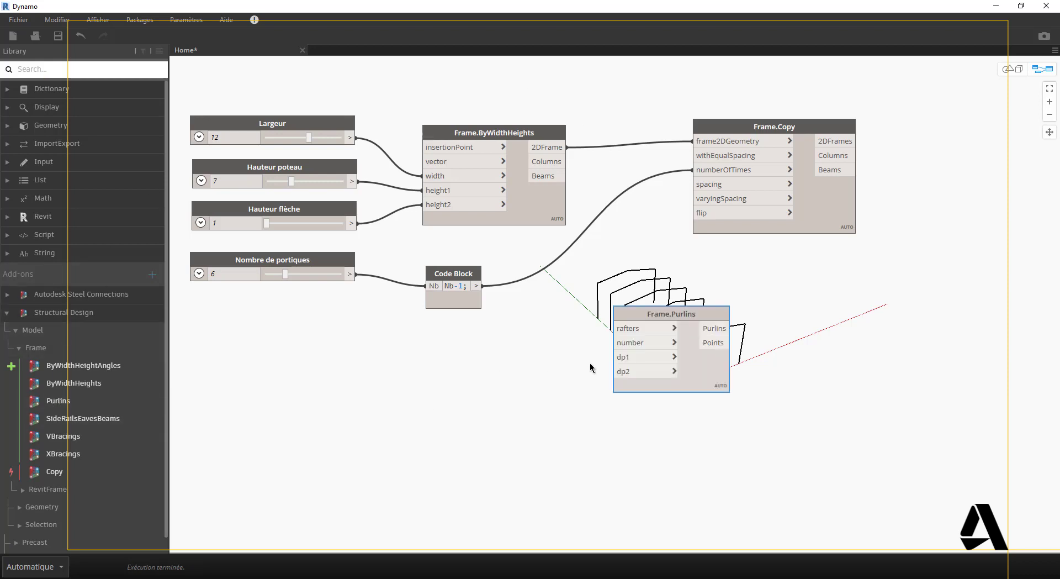
{"action": "left_click_drag", "start_coordinate": [663, 309], "coordinate": [810, 298]}
{"action": "left_click_drag", "start_coordinate": [882, 255], "coordinate": [961, 130]}
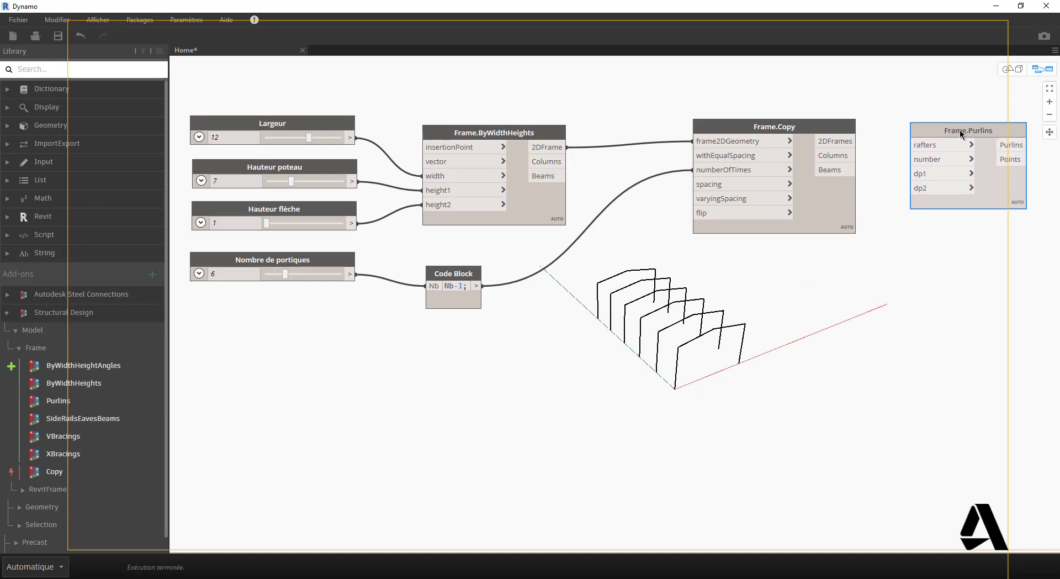
{"action": "mouse_move", "coordinate": [960, 130]}
{"action": "left_mouse_down"}
{"action": "mouse_move", "coordinate": [957, 161]}
{"action": "mouse_move", "coordinate": [965, 149]}
{"action": "left_mouse_up"}
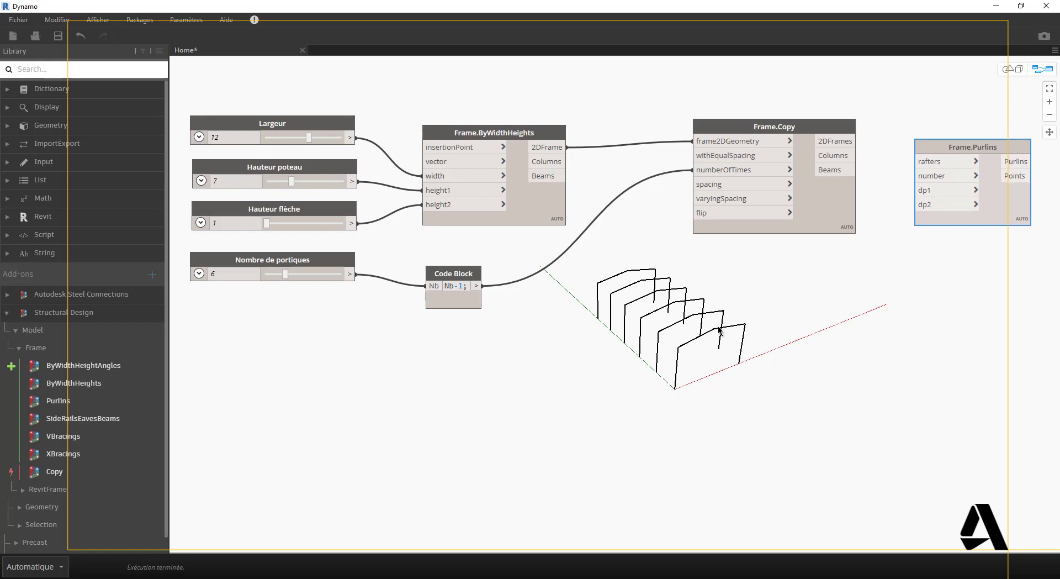
Step: Connect Frame.Copy's Beams output to the rafters input of Frame.Purlins and move the Purlins node slightly farther from Frame.Copy
{"action": "left_click_drag", "start_coordinate": [853, 169], "coordinate": [932, 164]}
{"action": "left_click", "coordinate": [933, 162]}
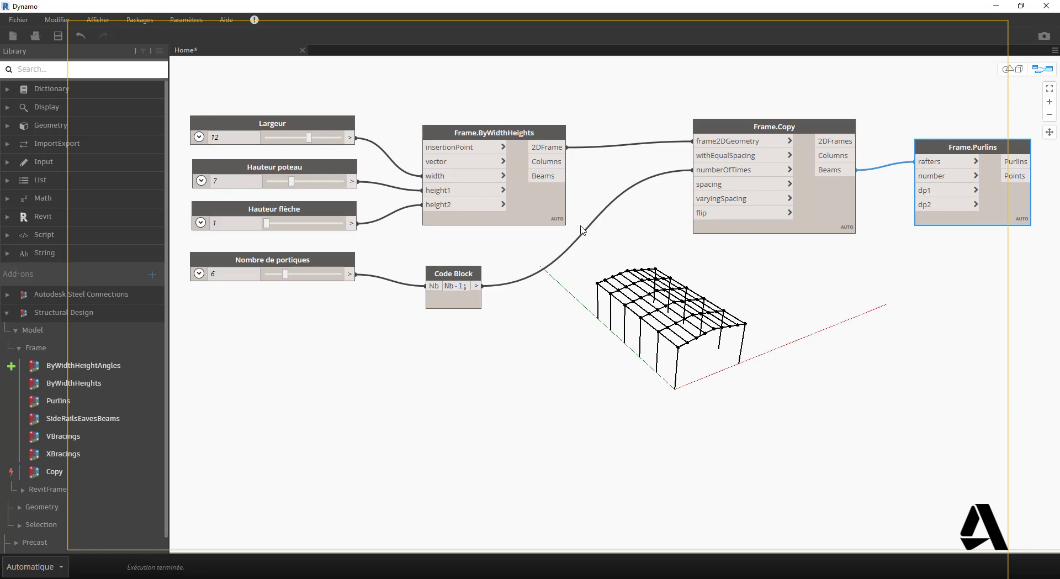
{"action": "middle_click_drag", "start_coordinate": [742, 363], "coordinate": [723, 325]}
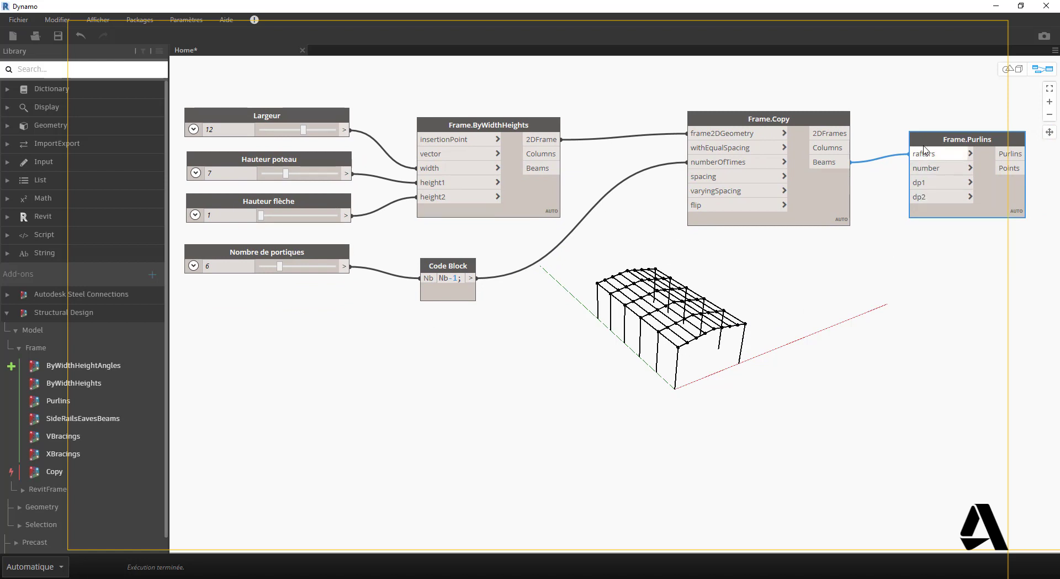
{"action": "left_click_drag", "start_coordinate": [930, 142], "coordinate": [958, 147]}
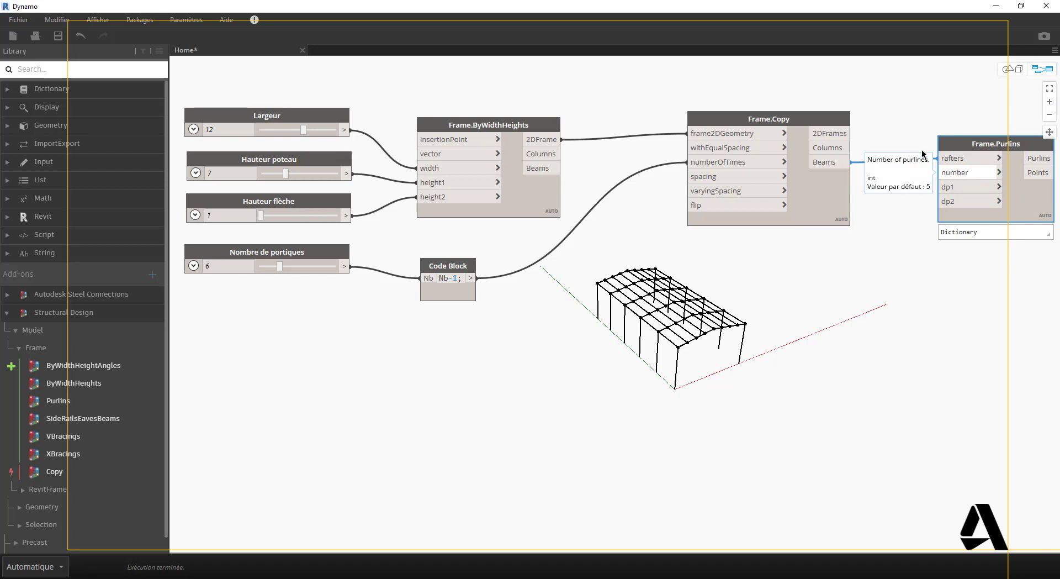
Step: Duplicate the Nombre de portiques slider, place the copy directly below it and rename it Nombre de pannes
{"action": "left_click", "coordinate": [297, 253]}
{"action": "key", "text": "ctrl+c"}
{"action": "key", "text": "ctrl+v"}
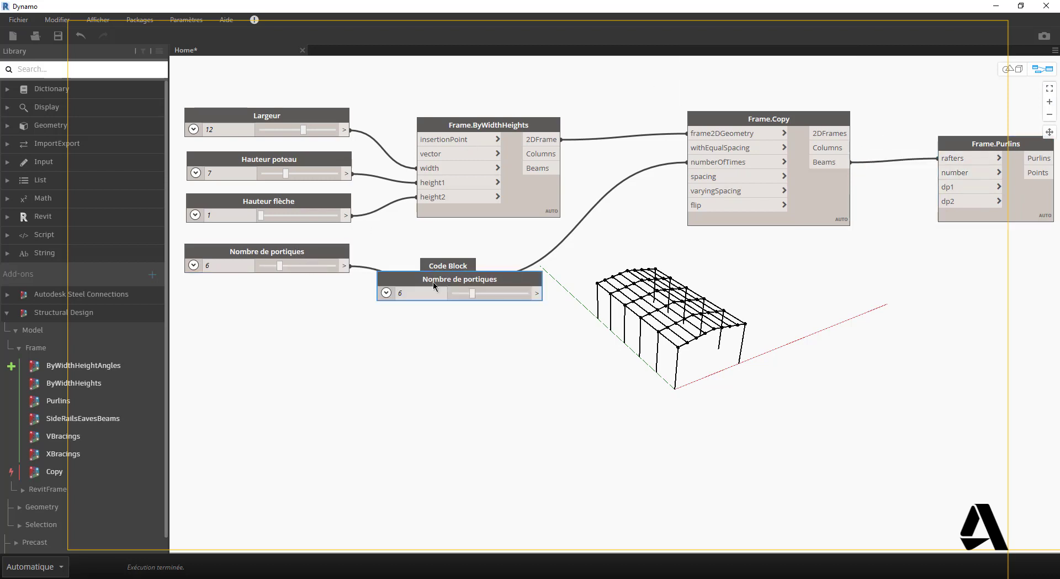
{"action": "left_click_drag", "start_coordinate": [433, 281], "coordinate": [278, 296]}
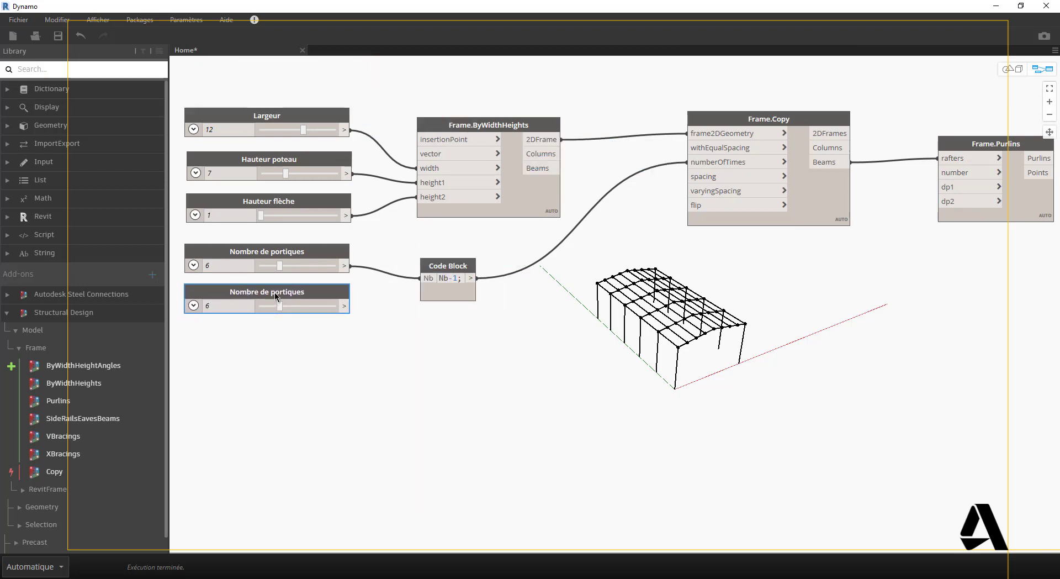
{"action": "double_click", "coordinate": [276, 293]}
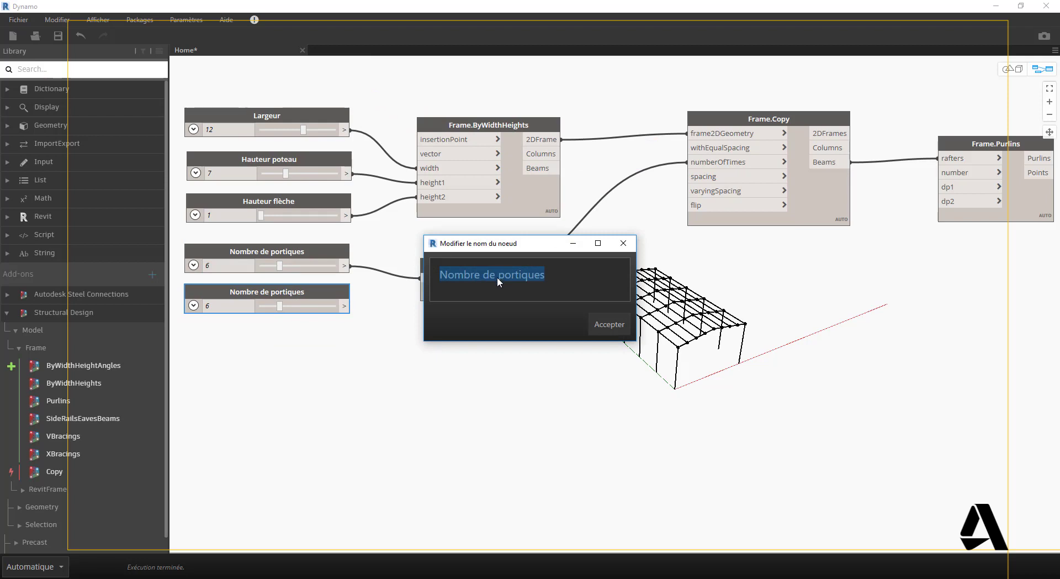
{"action": "left_click", "coordinate": [498, 275]}
{"action": "left_click_drag", "start_coordinate": [484, 274], "coordinate": [593, 289]}
{"action": "type", "text": "de pannes"}
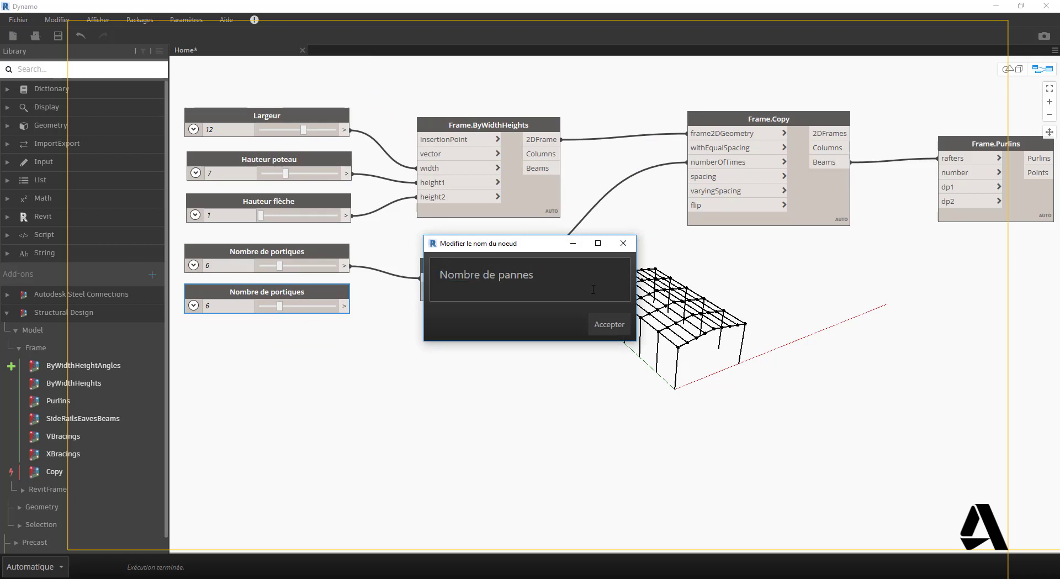
{"action": "left_click", "coordinate": [626, 329]}
Step: Set the Nombre de pannes slider's maximum to 10 and its value to 5
{"action": "left_click", "coordinate": [193, 305]}
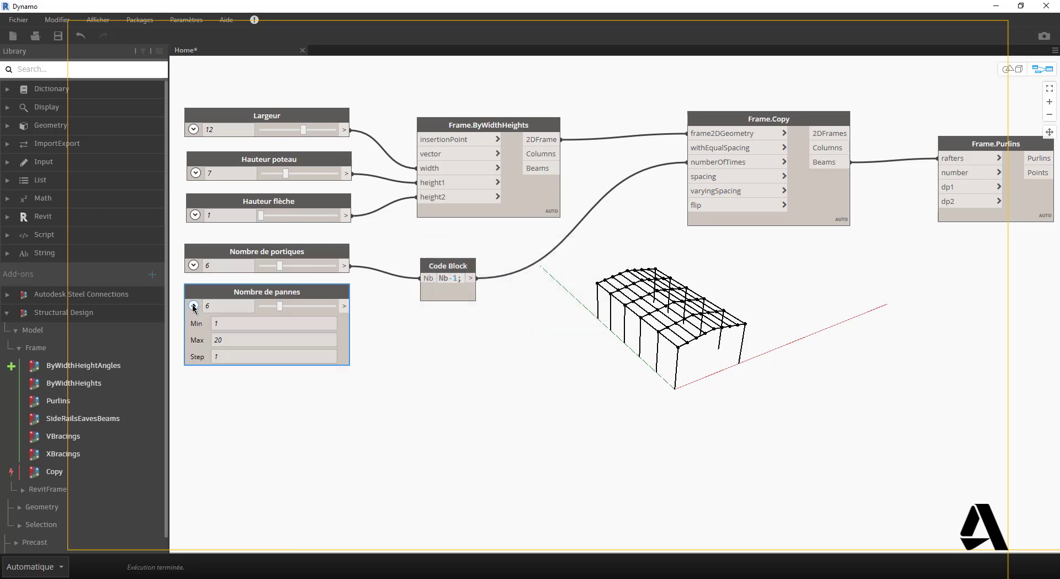
{"action": "double_click", "coordinate": [227, 340]}
{"action": "type", "text": "10"}
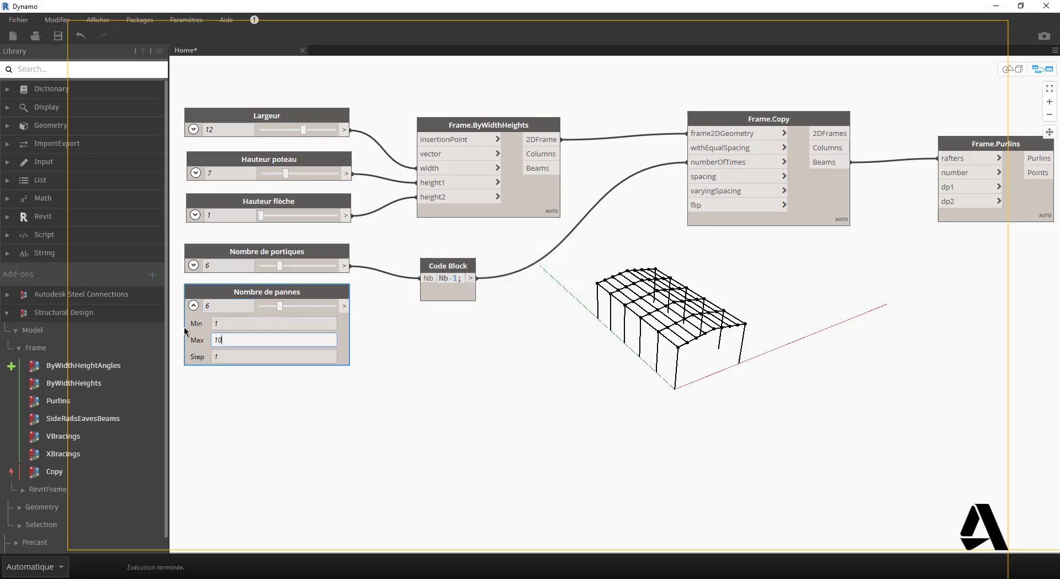
{"action": "left_click", "coordinate": [193, 305]}
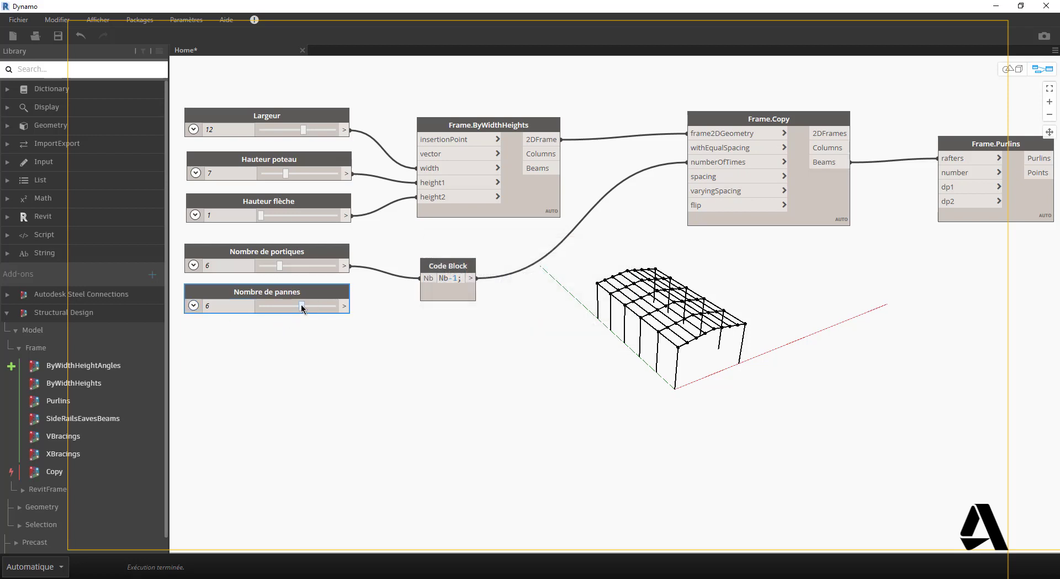
{"action": "left_click_drag", "start_coordinate": [301, 307], "coordinate": [294, 308]}
Step: Connect the Nombre de pannes slider to the number input of Frame.Purlins and set the slider to 7
{"action": "left_click", "coordinate": [347, 305]}
{"action": "left_click", "coordinate": [966, 178]}
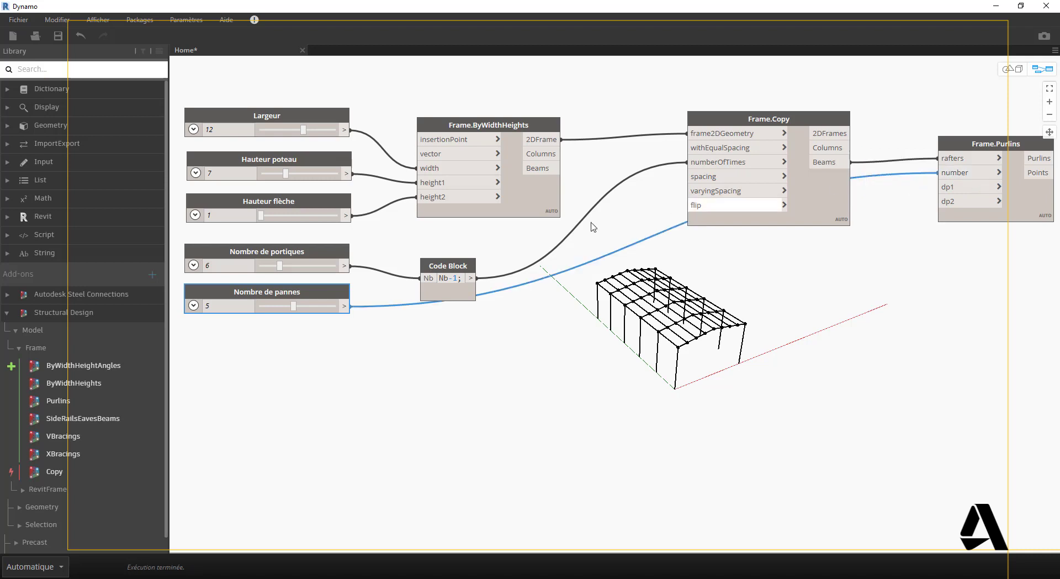
{"action": "mouse_move", "coordinate": [293, 305]}
{"action": "left_mouse_down"}
{"action": "mouse_move", "coordinate": [310, 306]}
{"action": "mouse_move", "coordinate": [264, 308]}
{"action": "mouse_move", "coordinate": [310, 308]}
{"action": "left_mouse_up"}
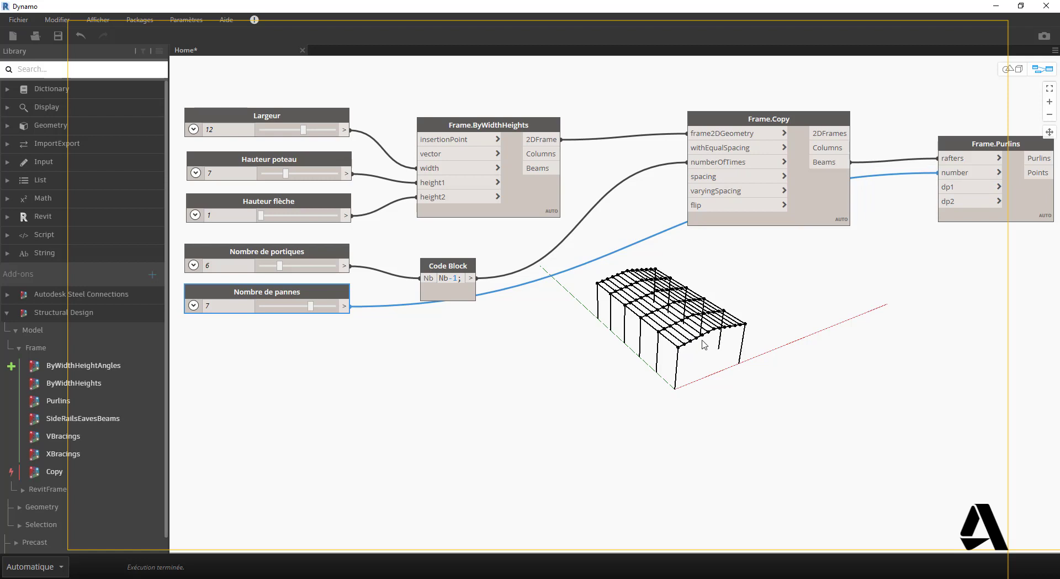
Step: Add a Code Block containing 0.25 and connect it to both the dp1 and dp2 inputs of Frame.Purlins
{"action": "double_click", "coordinate": [884, 219]}
{"action": "left_click_drag", "start_coordinate": [884, 219], "coordinate": [886, 254]}
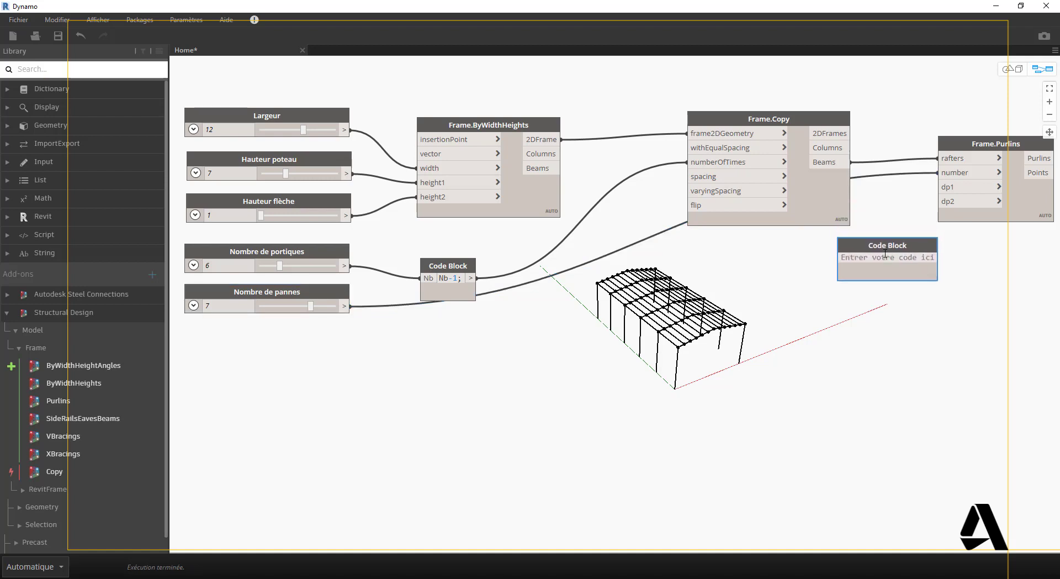
{"action": "type", "text": "0.25;"}
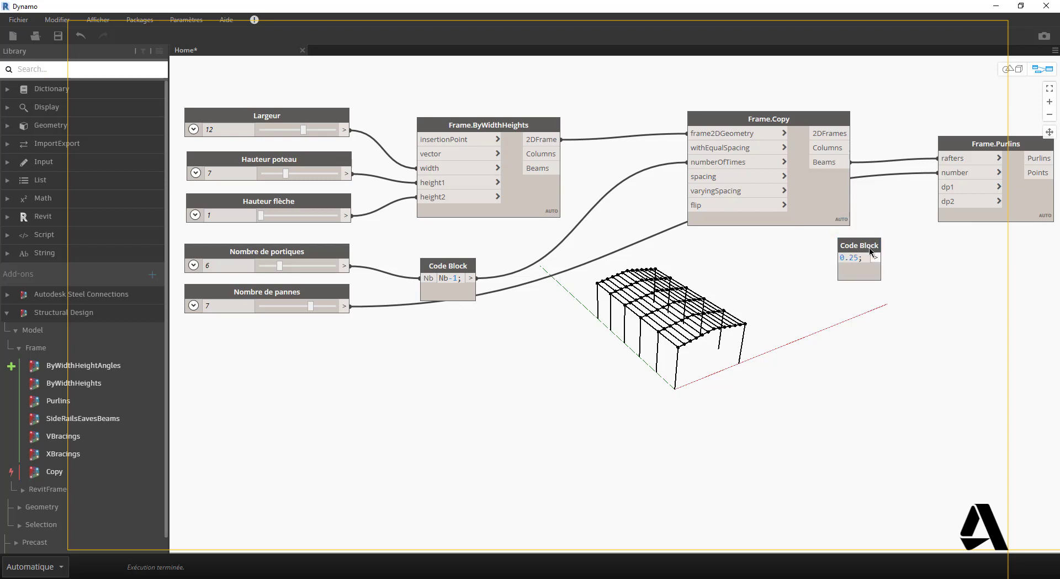
{"action": "mouse_move", "coordinate": [870, 249]}
{"action": "left_mouse_down"}
{"action": "mouse_move", "coordinate": [951, 193]}
{"action": "mouse_move", "coordinate": [942, 187]}
{"action": "left_mouse_up"}
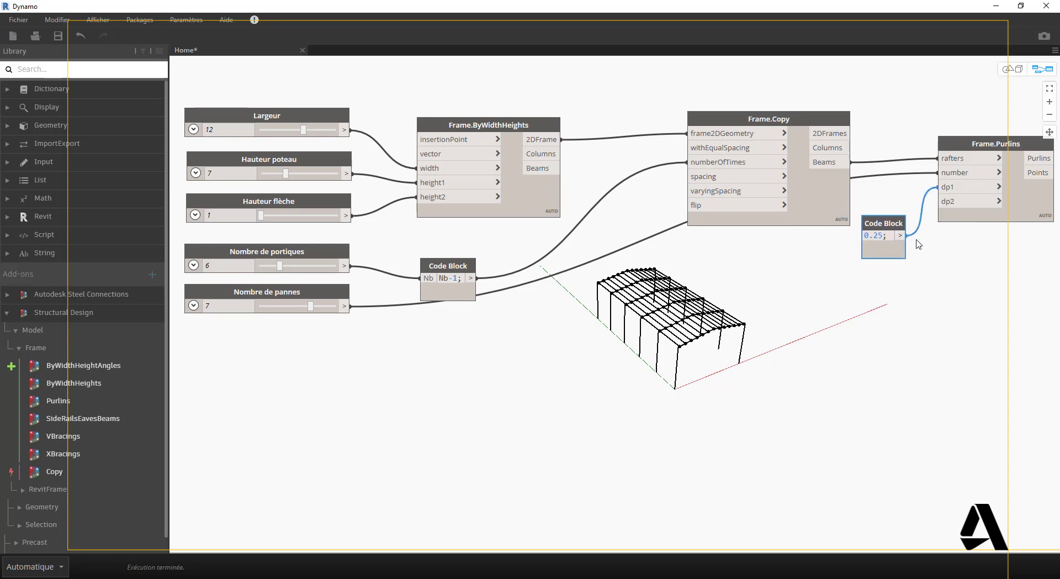
{"action": "left_click_drag", "start_coordinate": [904, 238], "coordinate": [942, 201]}
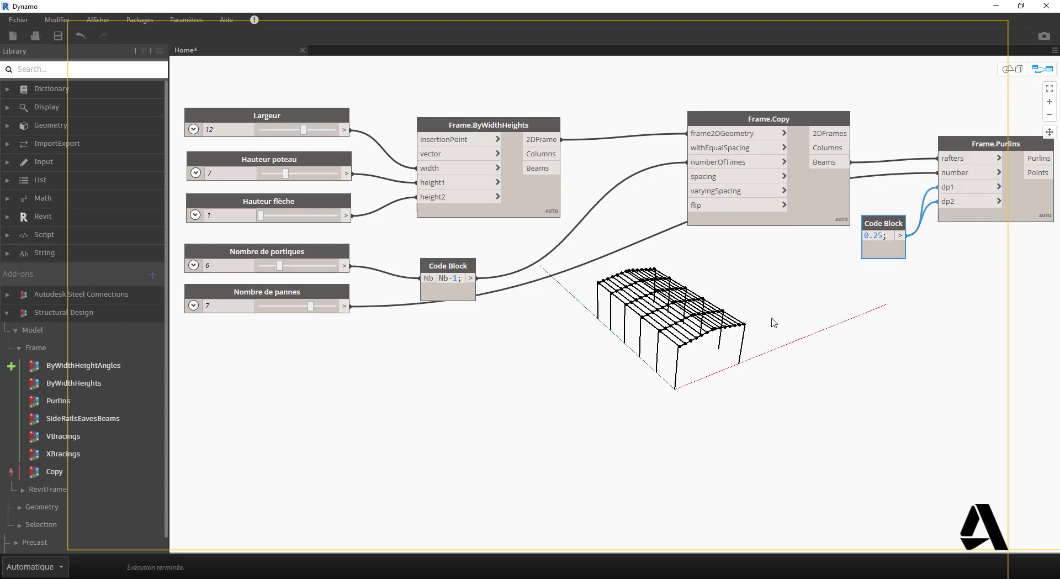
Step: Examine the purlin layout and its end offsets close up in the 3D preview, then return to the graph view
{"action": "middle_click_drag", "start_coordinate": [683, 376], "coordinate": [660, 401]}
{"action": "scroll", "coordinate": [696, 374], "scroll_direction": "up", "scroll_amount": 6}
{"action": "scroll", "coordinate": [697, 374], "scroll_direction": "down", "scroll_amount": 7}
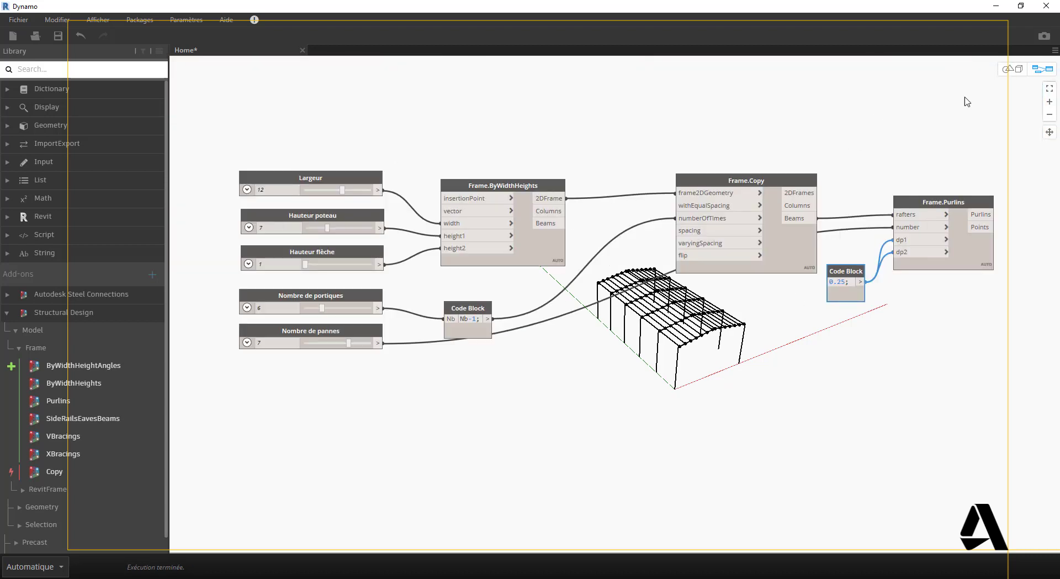
{"action": "left_click", "coordinate": [1009, 69]}
{"action": "scroll", "coordinate": [697, 325], "scroll_direction": "up", "scroll_amount": 5}
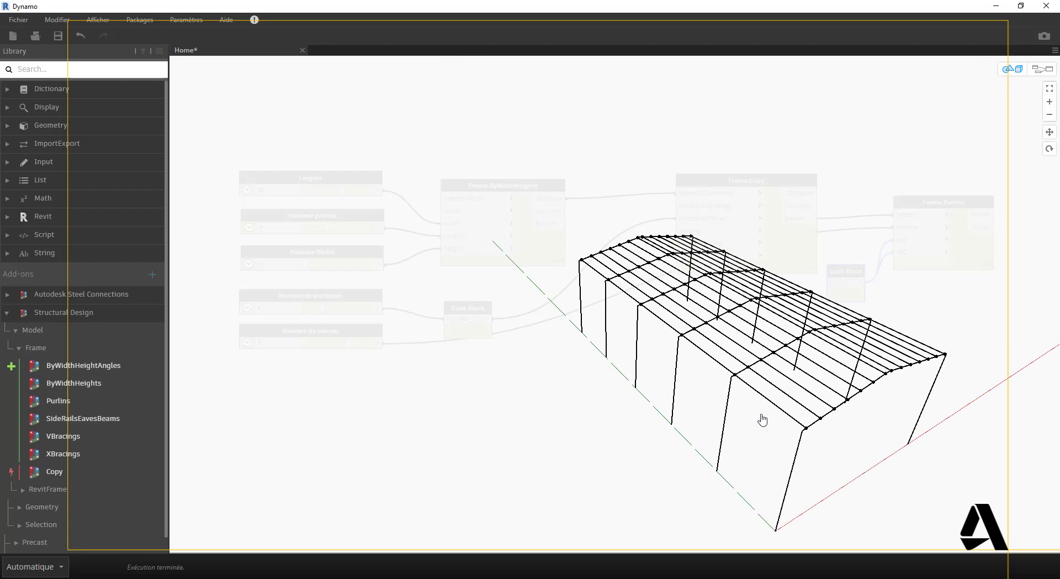
{"action": "scroll", "coordinate": [644, 482], "scroll_direction": "up", "scroll_amount": 3}
{"action": "scroll", "coordinate": [666, 365], "scroll_direction": "up", "scroll_amount": 3}
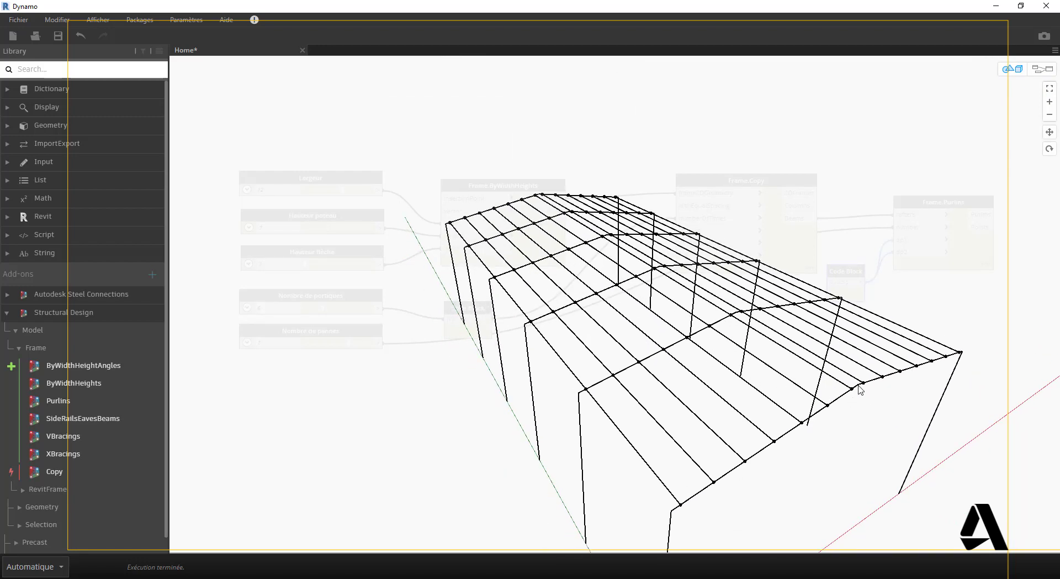
{"action": "left_click", "coordinate": [1017, 72]}
Step: Try a value of 0.5 in the Code Block feeding dp1 and dp2, then restore it to 0.25
{"action": "double_click", "coordinate": [844, 283]}
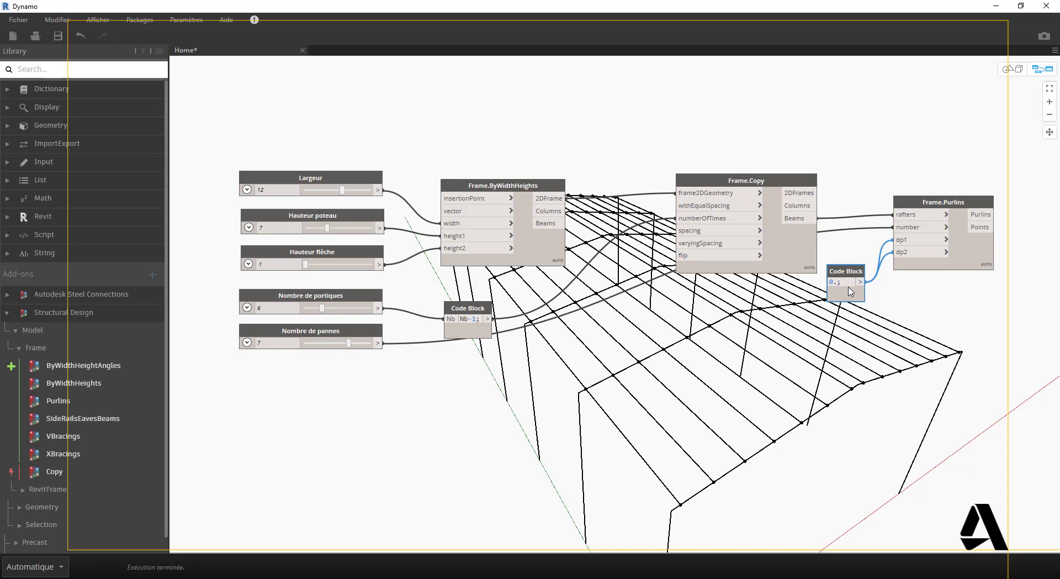
{"action": "left_click", "coordinate": [846, 131]}
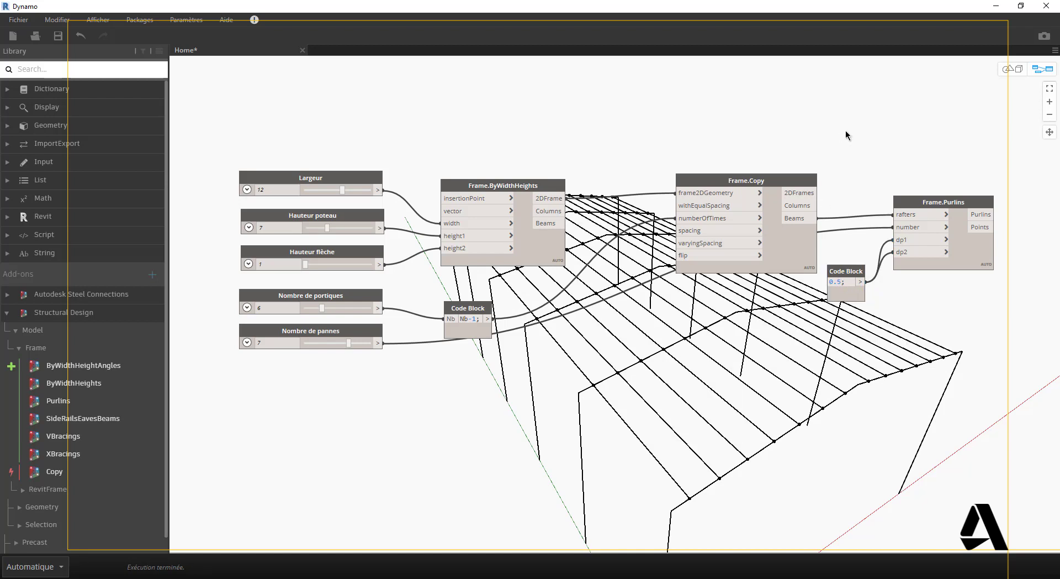
{"action": "left_click", "coordinate": [835, 281]}
{"action": "left_click", "coordinate": [824, 151]}
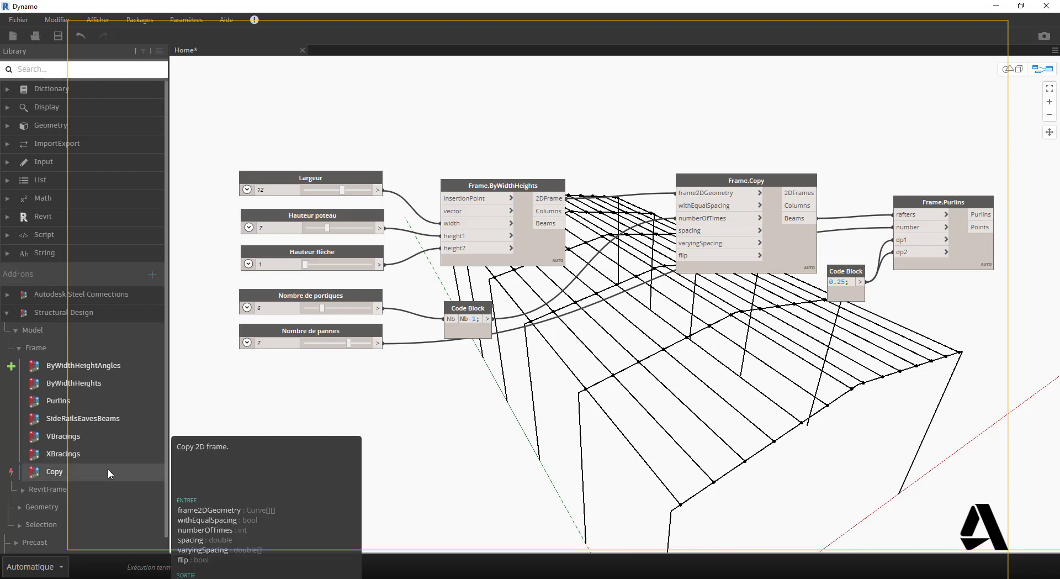
Step: Add a Frame.SideRailsEavesBeams node above Frame.Purlins and connect Frame.Copy's Columns output to its columns input
{"action": "left_click", "coordinate": [91, 422]}
{"action": "left_click_drag", "start_coordinate": [682, 343], "coordinate": [938, 118]}
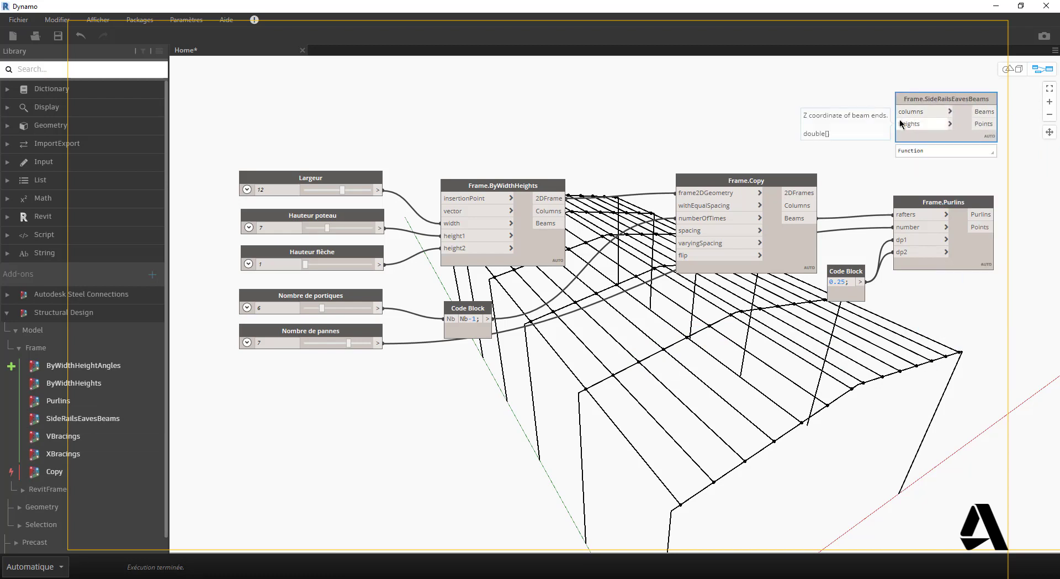
{"action": "left_click", "coordinate": [817, 206]}
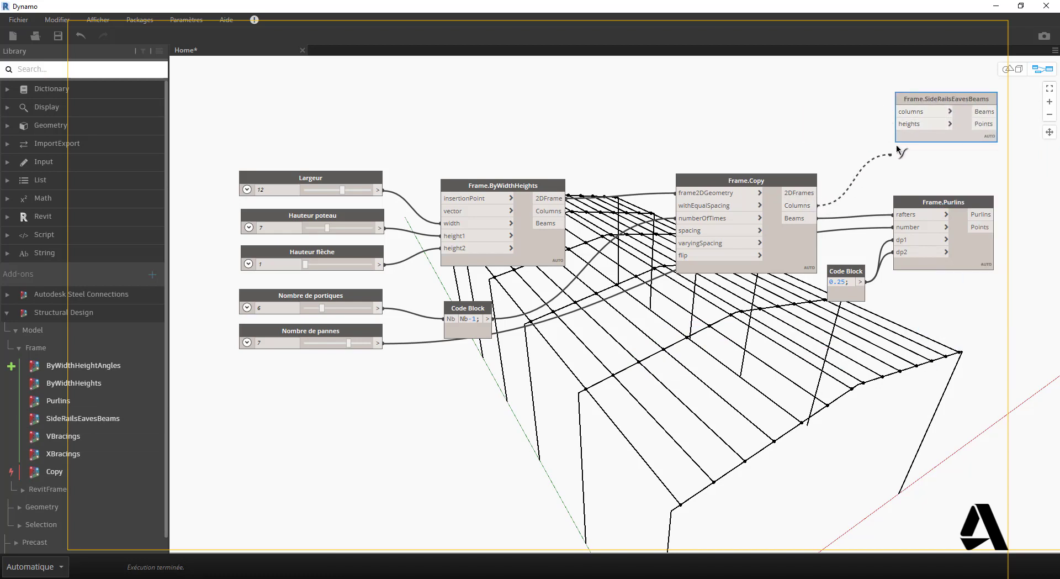
{"action": "left_click", "coordinate": [895, 124]}
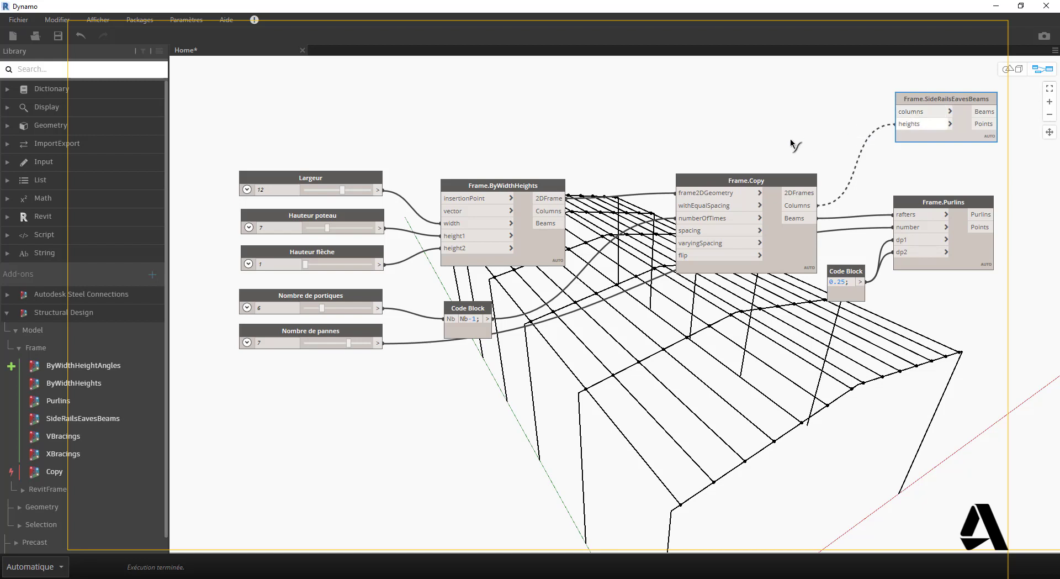
{"action": "left_click_drag", "start_coordinate": [910, 124], "coordinate": [913, 112]}
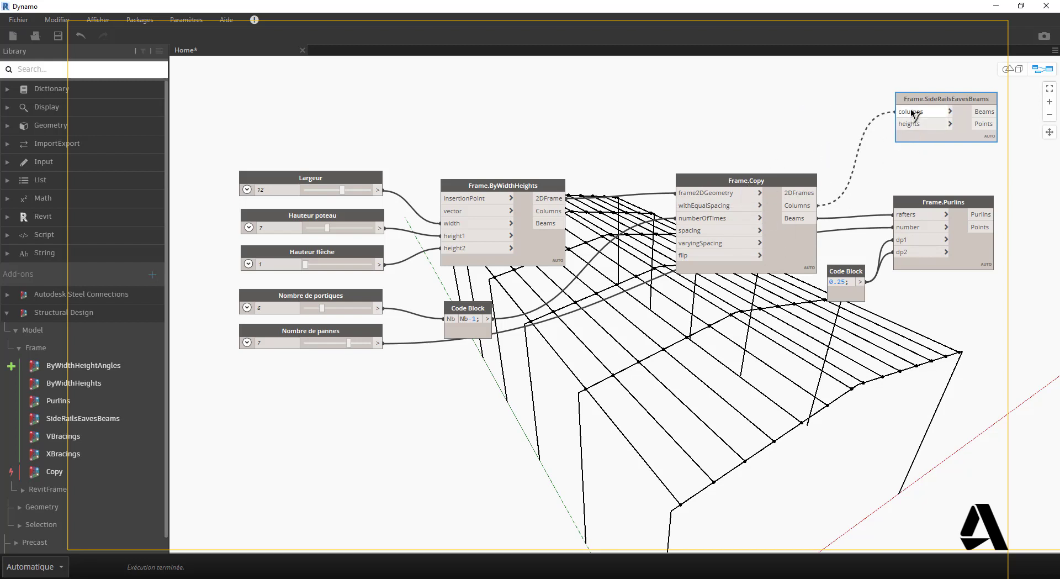
{"action": "left_click", "coordinate": [912, 112]}
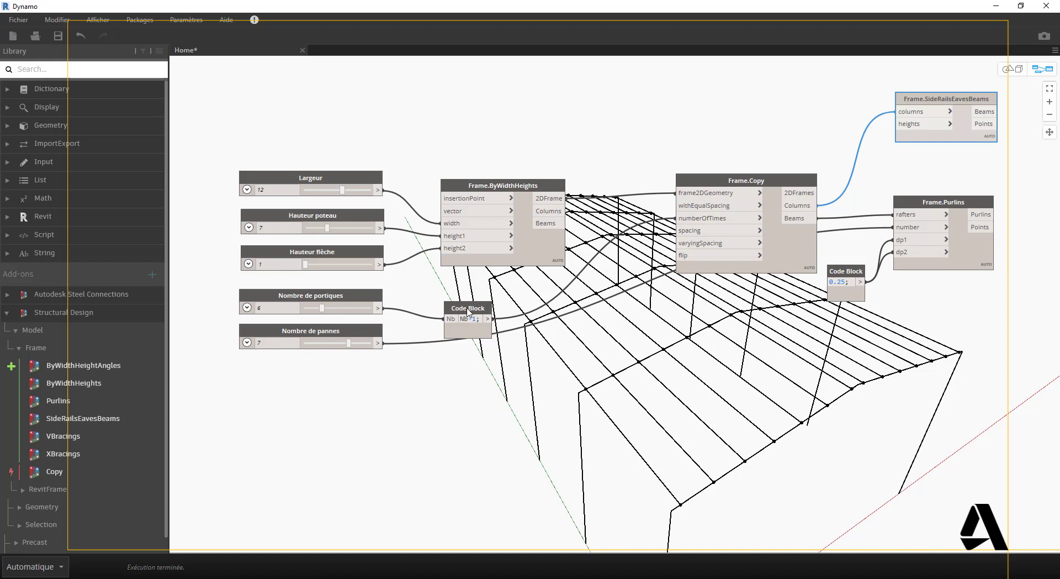
Step: Move the Nb-1 Code Block slightly up, clear of the wire coming from the Nombre de pannes slider
{"action": "left_click_drag", "start_coordinate": [468, 312], "coordinate": [473, 297]}
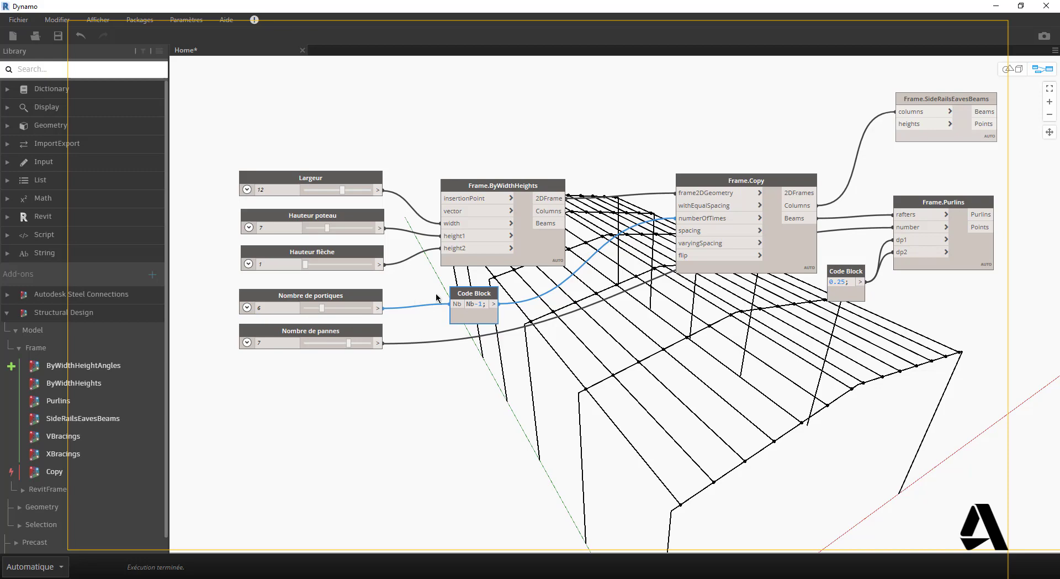
Step: Add a Code Block containing h/2 above Frame.Copy to give the side rails half the column height
{"action": "double_click", "coordinate": [591, 115]}
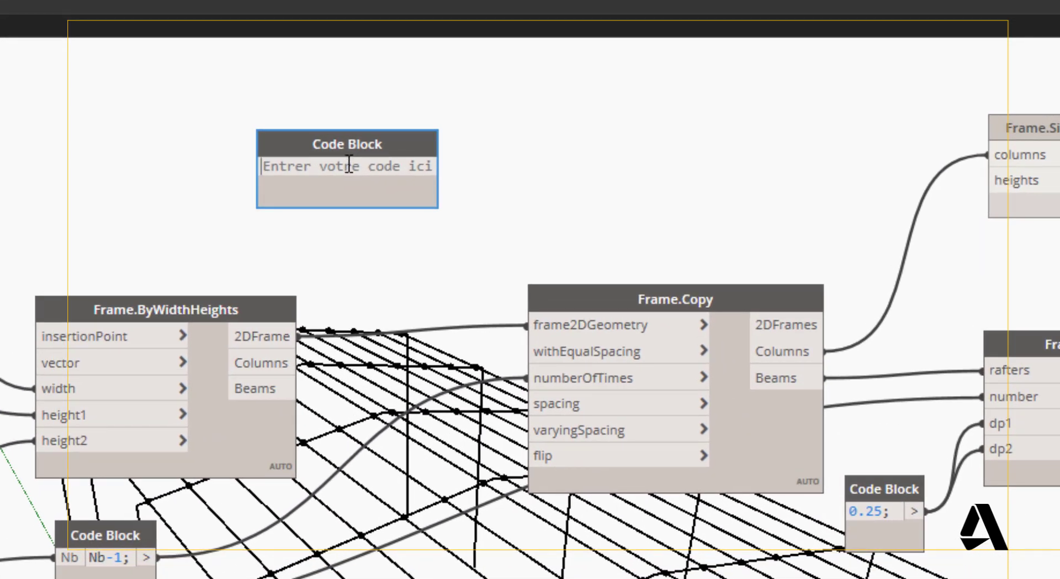
{"action": "type", "text": "h"}
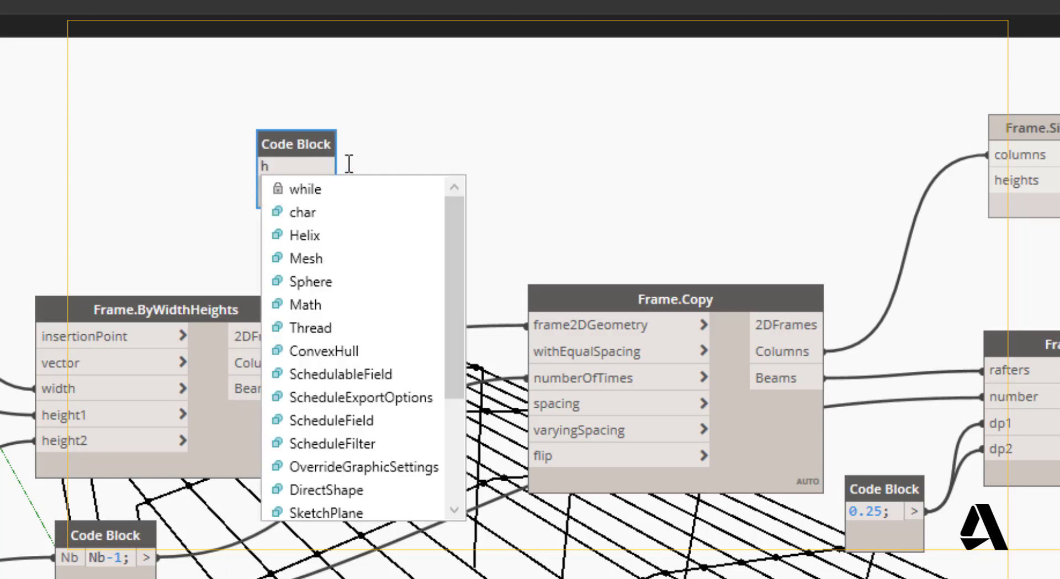
{"action": "type", "text": "/2"}
{"action": "left_click", "coordinate": [426, 263]}
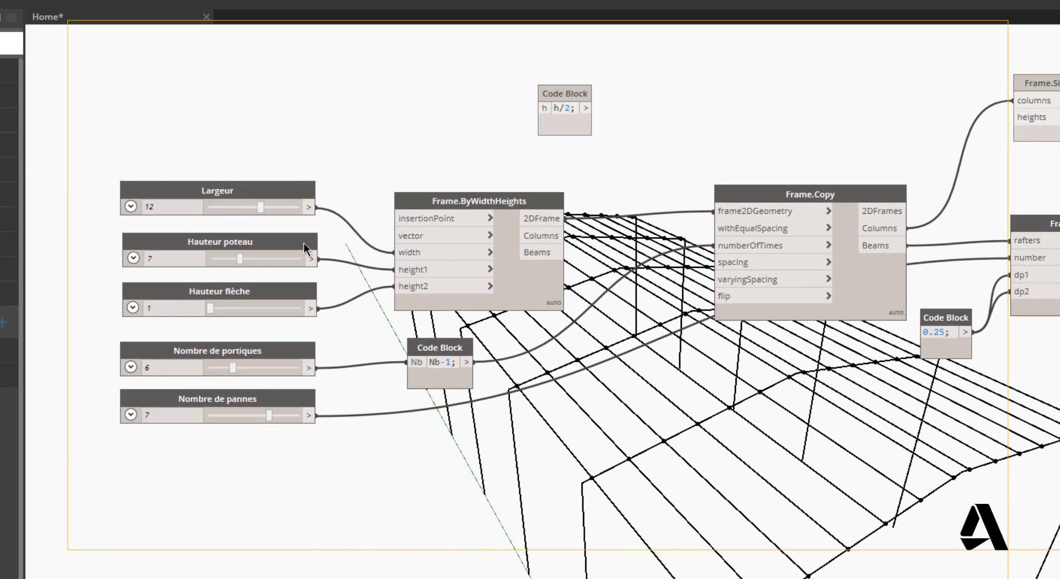
Step: Connect the Hauteur poteau slider to h and the h/2 output to Frame.SideRailsEavesBeams' heights, then reposition the h/2 Code Block between them
{"action": "left_click_drag", "start_coordinate": [314, 259], "coordinate": [1042, 120]}
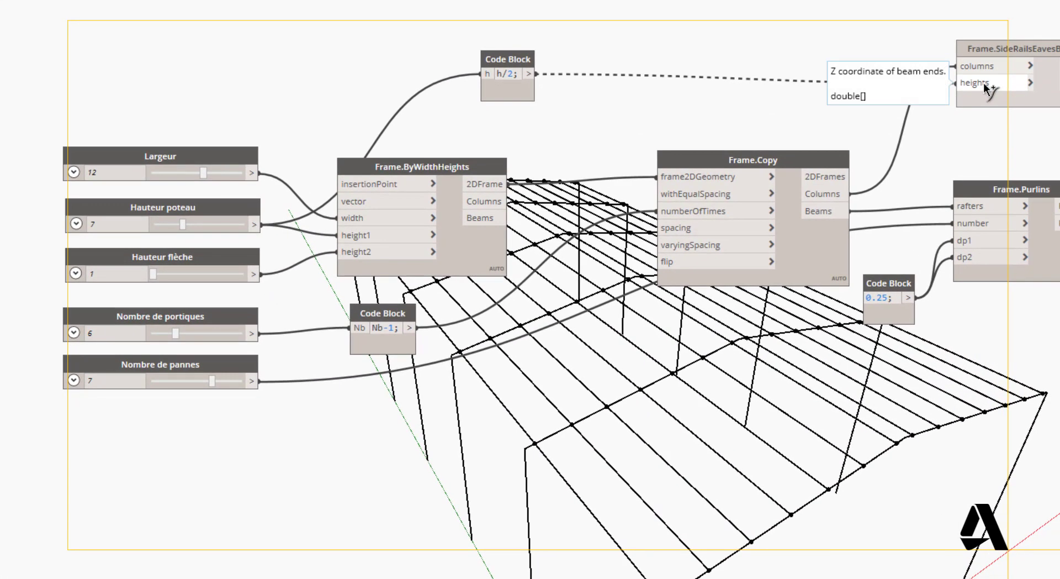
{"action": "left_click_drag", "start_coordinate": [983, 83], "coordinate": [983, 83]}
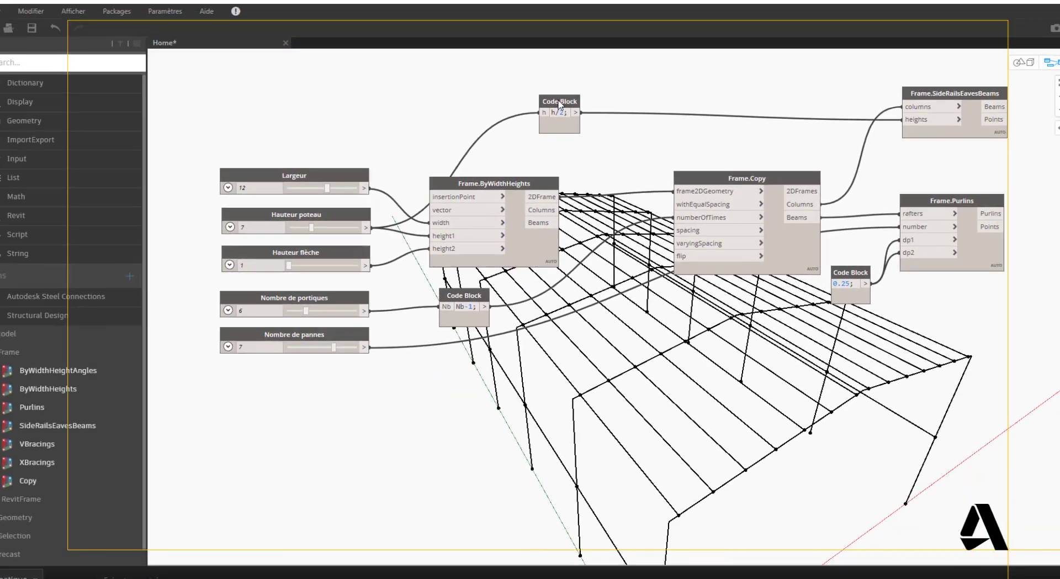
{"action": "left_click", "coordinate": [508, 59]}
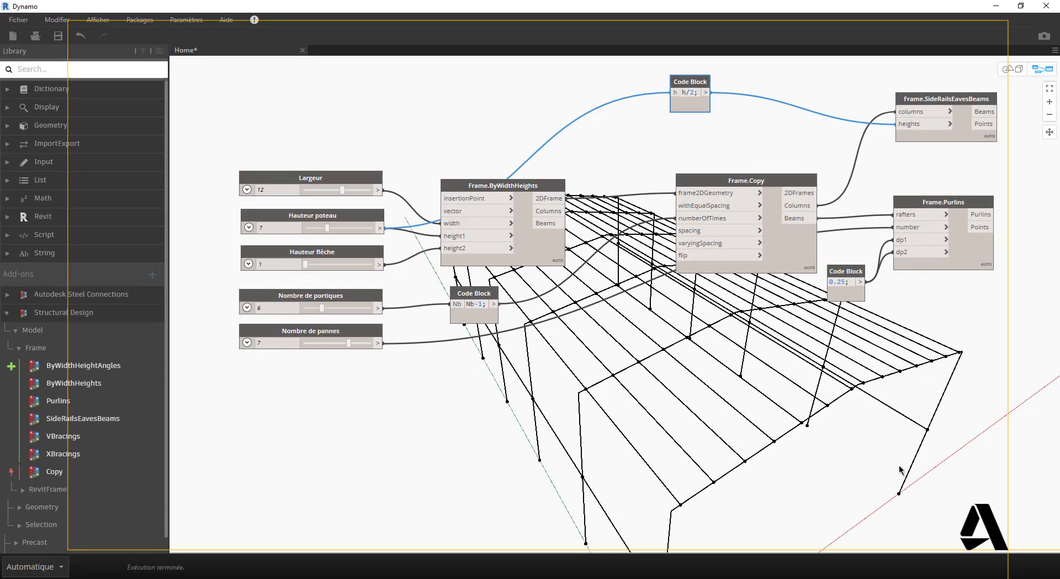
{"action": "middle_click_drag", "start_coordinate": [900, 467], "coordinate": [791, 394]}
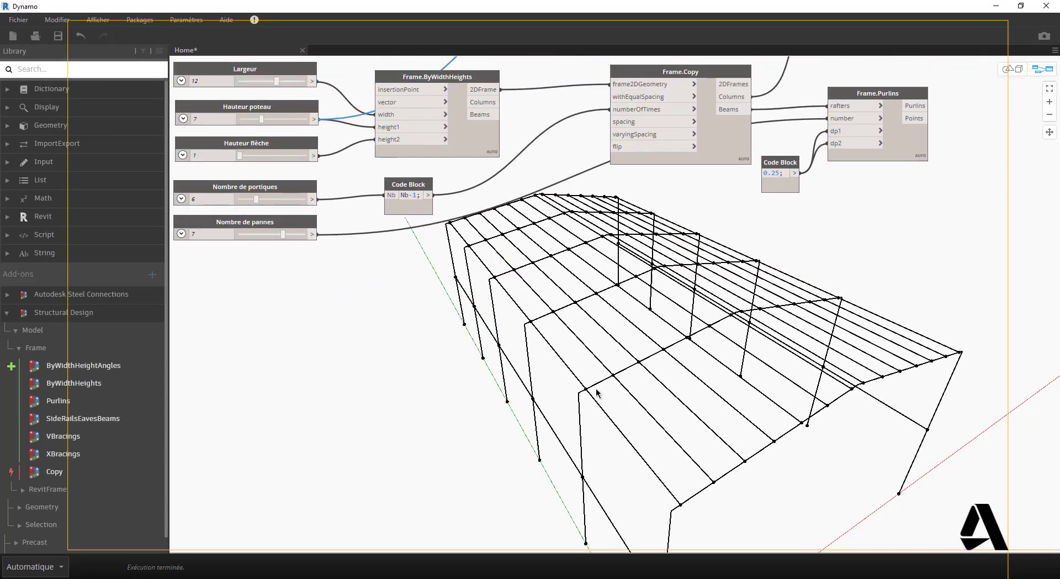
{"action": "middle_click_drag", "start_coordinate": [714, 331], "coordinate": [703, 451]}
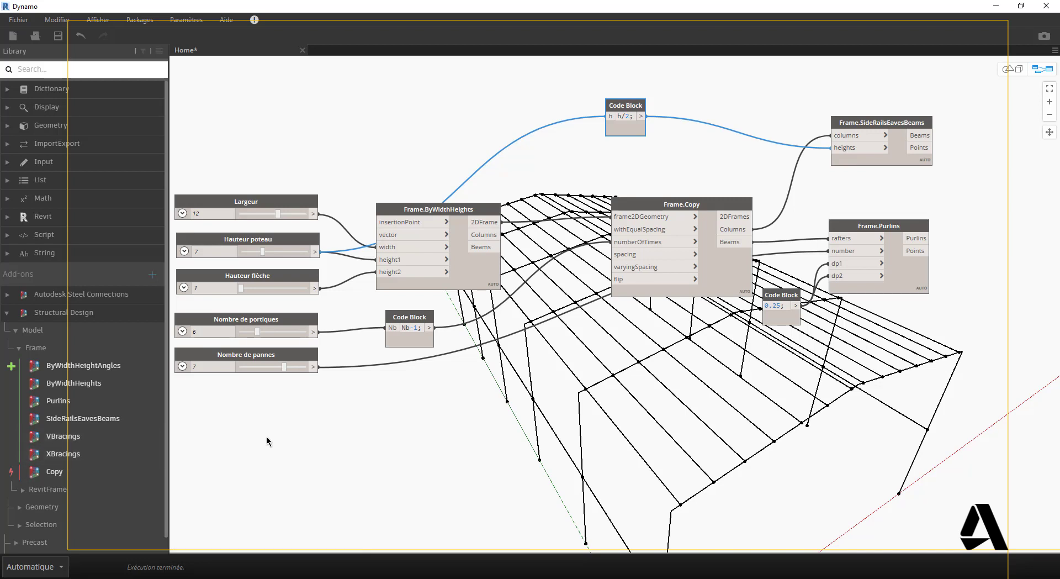
Step: Add a Frame.VBracings node beside Frame.SideRailsEavesBeams, on its output side
{"action": "left_click", "coordinate": [78, 436]}
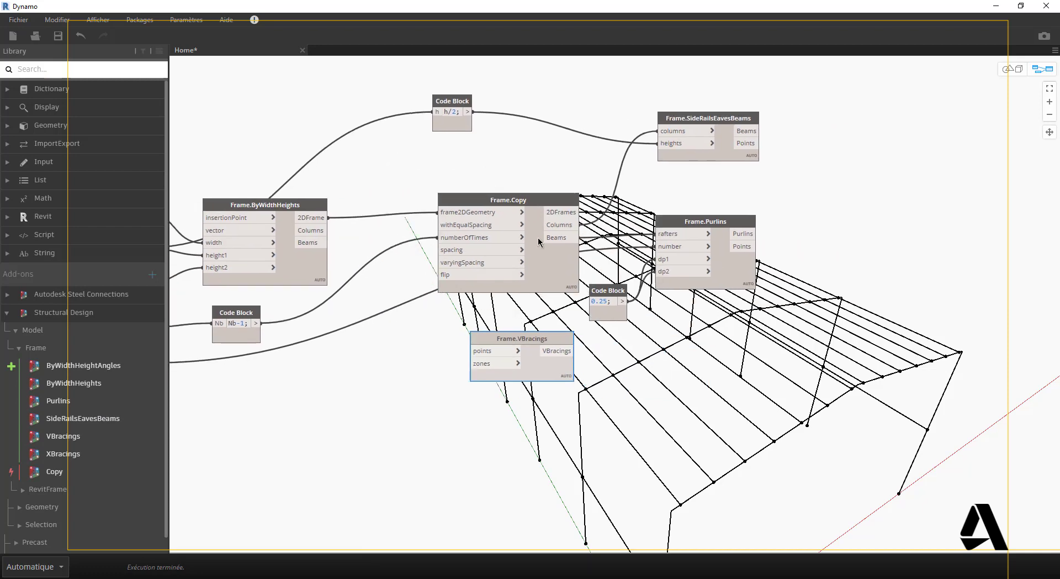
{"action": "left_click_drag", "start_coordinate": [554, 335], "coordinate": [948, 103]}
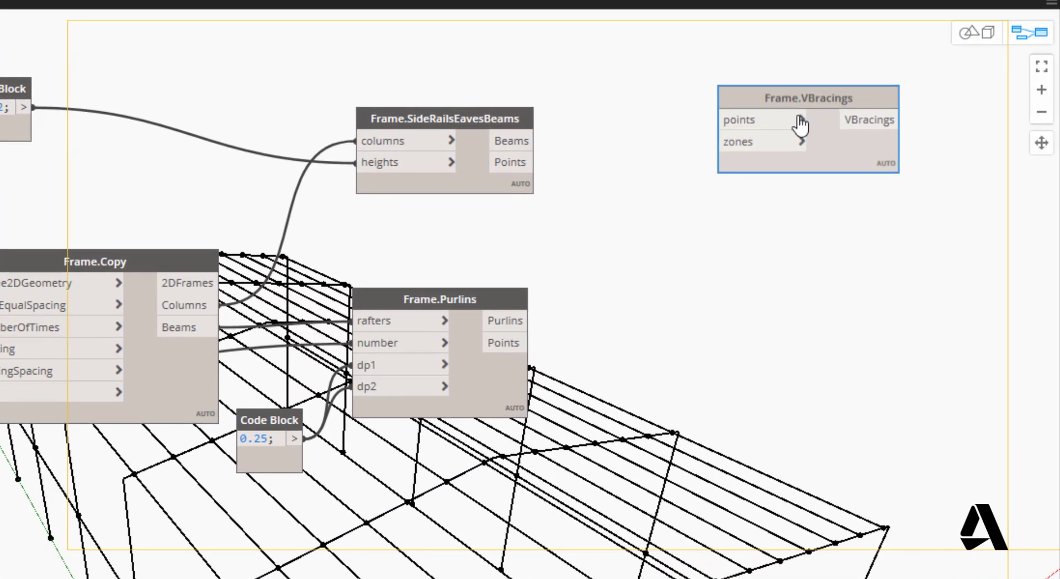
{"action": "mouse_move", "coordinate": [747, 123]}
{"action": "middle_click_drag", "start_coordinate": [662, 285], "coordinate": [687, 131]}
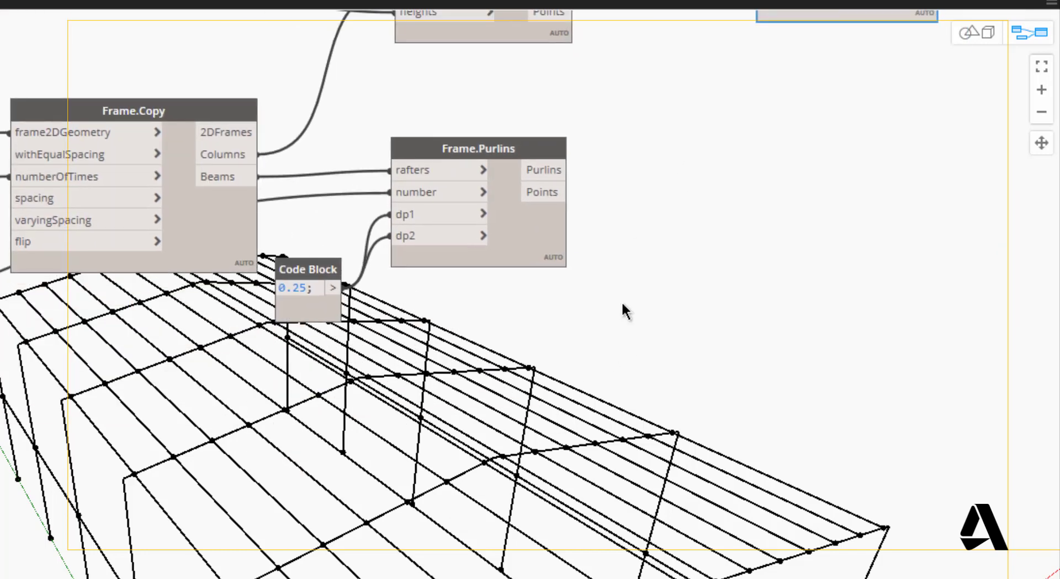
{"action": "middle_click_drag", "start_coordinate": [729, 276], "coordinate": [598, 483]}
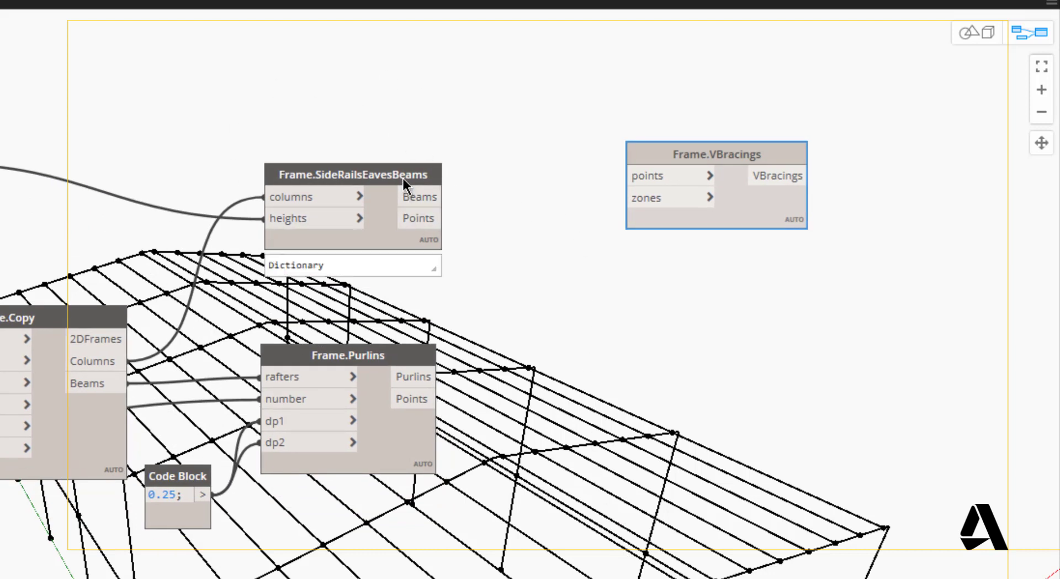
Step: Connect Frame.SideRailsEavesBeams' Points output to Frame.VBracings' points input and line the two nodes up
{"action": "left_click_drag", "start_coordinate": [405, 176], "coordinate": [419, 129]}
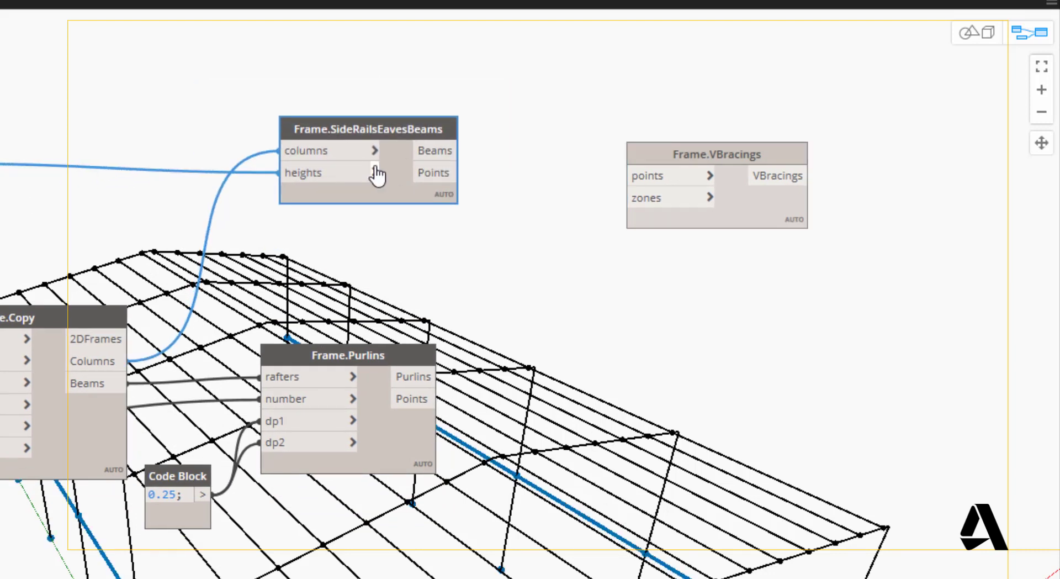
{"action": "mouse_move", "coordinate": [430, 150]}
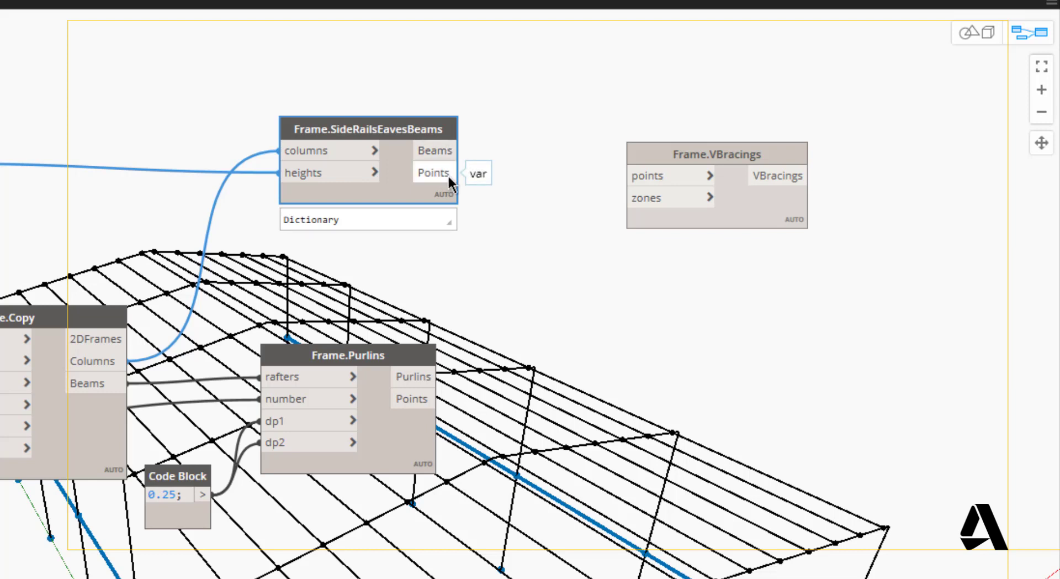
{"action": "left_click", "coordinate": [449, 173]}
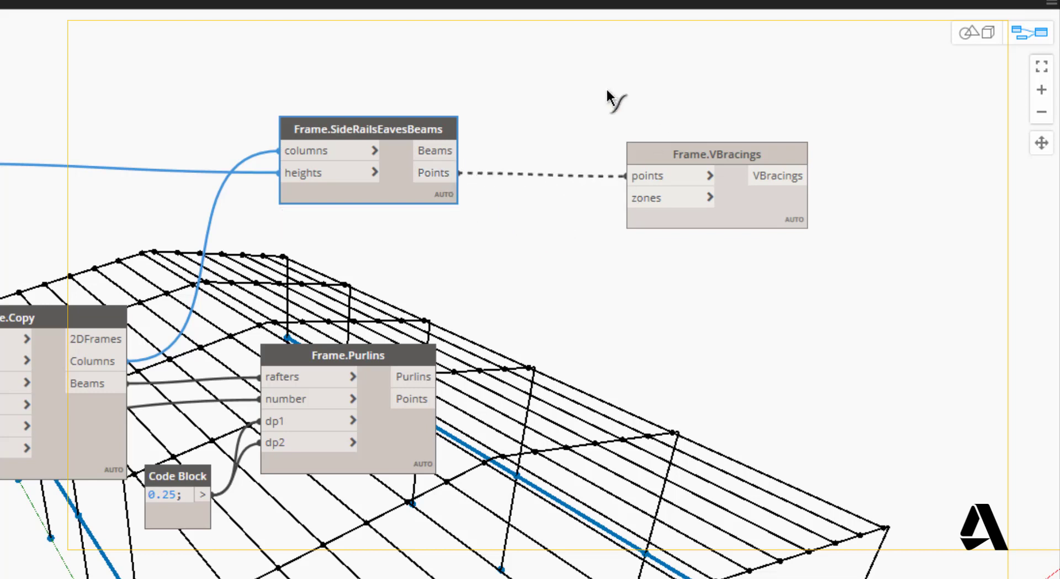
{"action": "left_click", "coordinate": [643, 177]}
{"action": "left_click_drag", "start_coordinate": [730, 148], "coordinate": [721, 130]}
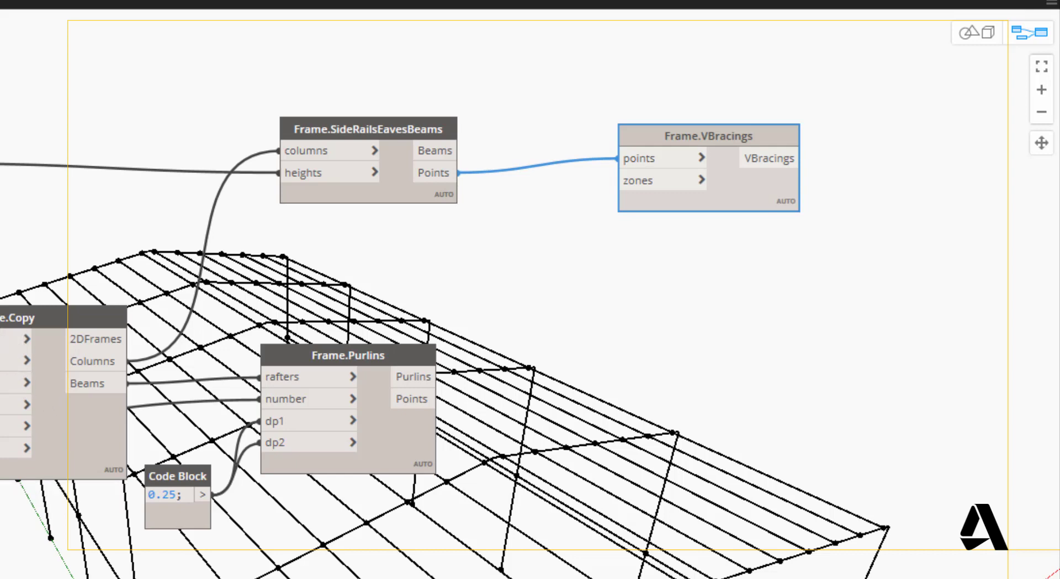
Step: Move the Nombre de portiques slider slightly down, in line with the Nb-1 Code Block
{"action": "mouse_move", "coordinate": [114, 477]}
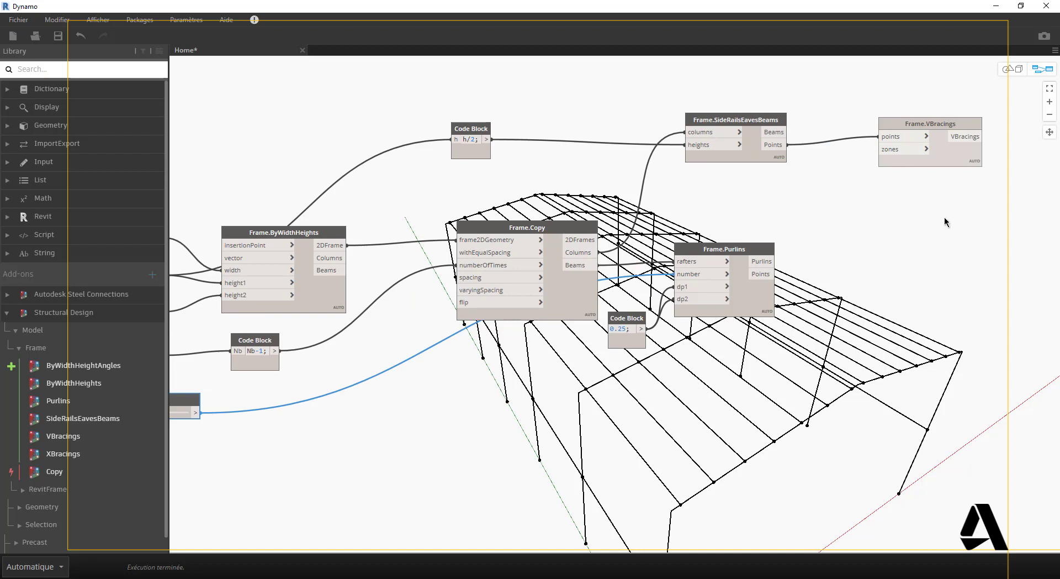
{"action": "middle_click_drag", "start_coordinate": [944, 217], "coordinate": [948, 178]}
{"action": "middle_click_drag", "start_coordinate": [922, 218], "coordinate": [932, 202]}
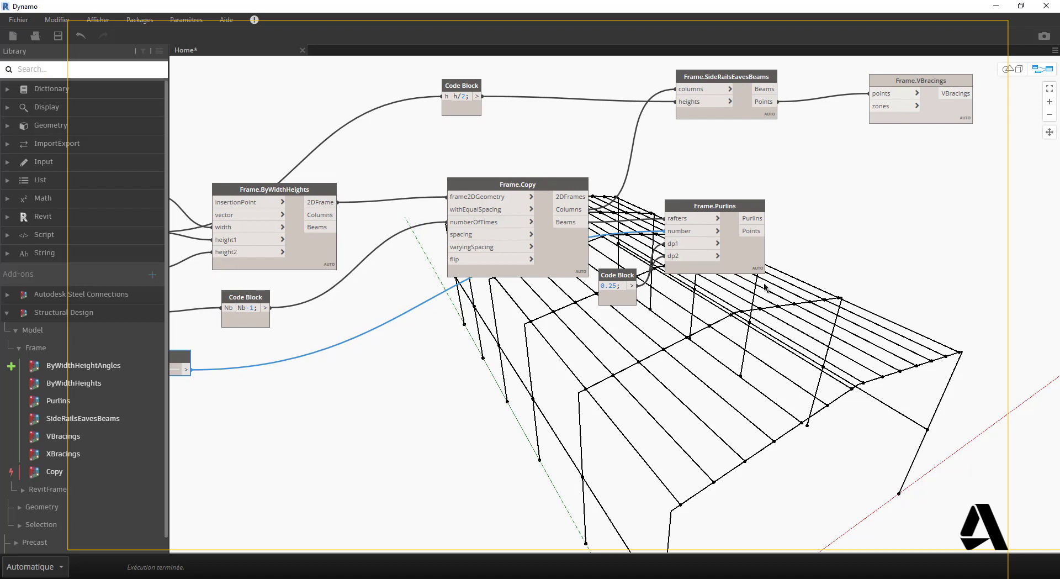
{"action": "middle_click_drag", "start_coordinate": [870, 254], "coordinate": [1009, 197]}
{"action": "middle_click_drag", "start_coordinate": [429, 261], "coordinate": [483, 281]}
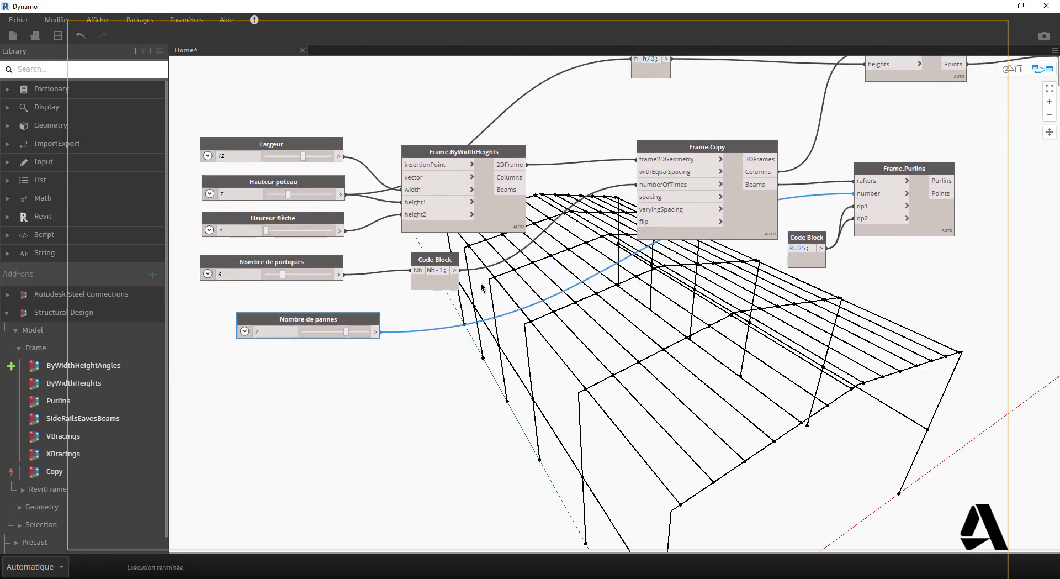
{"action": "left_click_drag", "start_coordinate": [302, 266], "coordinate": [303, 272]}
{"action": "left_click", "coordinate": [453, 259]}
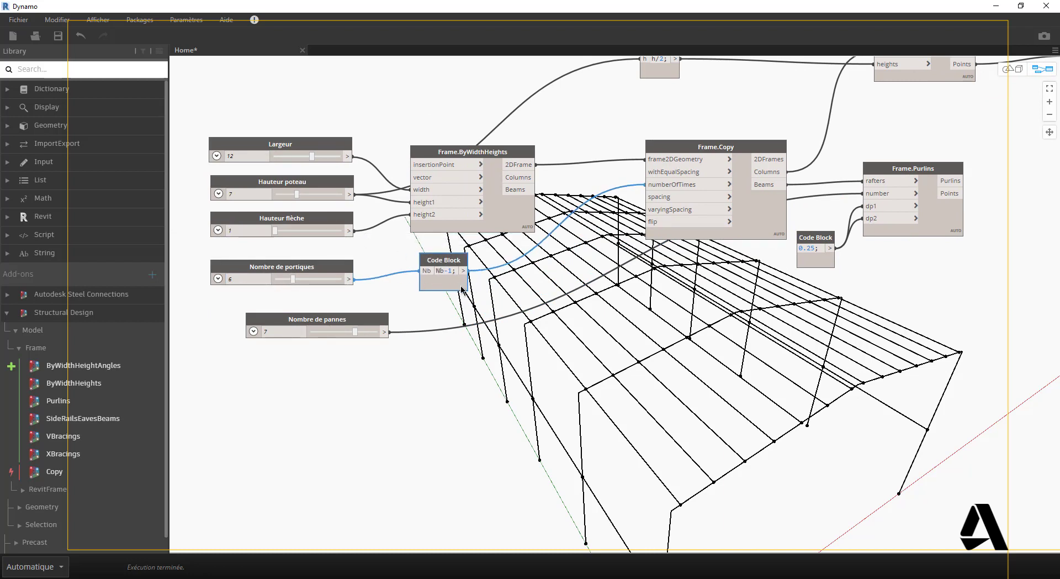
{"action": "mouse_move", "coordinate": [461, 289]}
Step: Add a Code Block containing [1,der] below Frame.SideRailsEavesBeams and bring Frame.VBracings a little closer to that node
{"action": "middle_click_drag", "start_coordinate": [851, 152], "coordinate": [827, 164]}
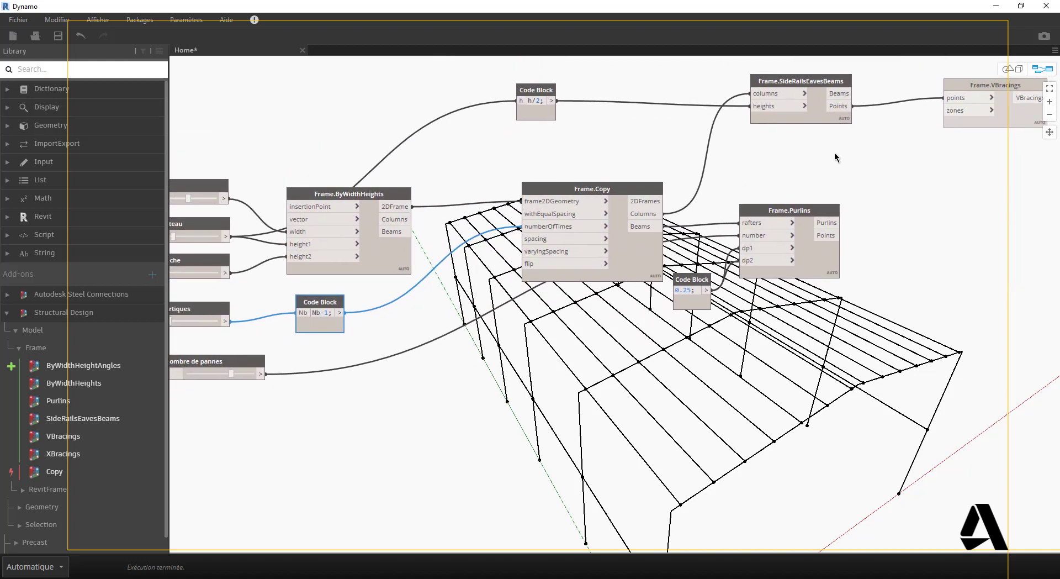
{"action": "double_click", "coordinate": [834, 151]}
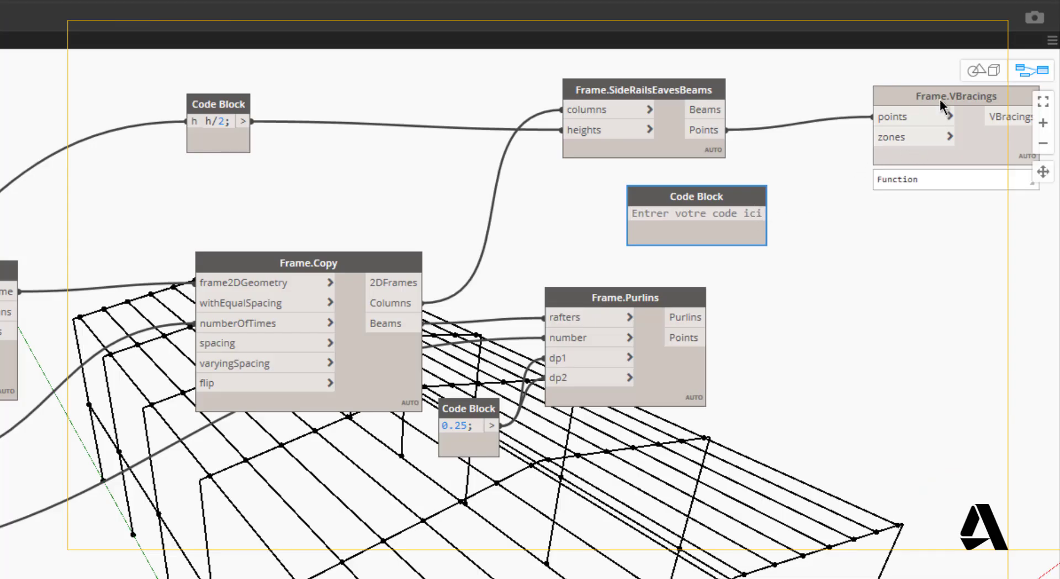
{"action": "left_click_drag", "start_coordinate": [940, 98], "coordinate": [898, 109]}
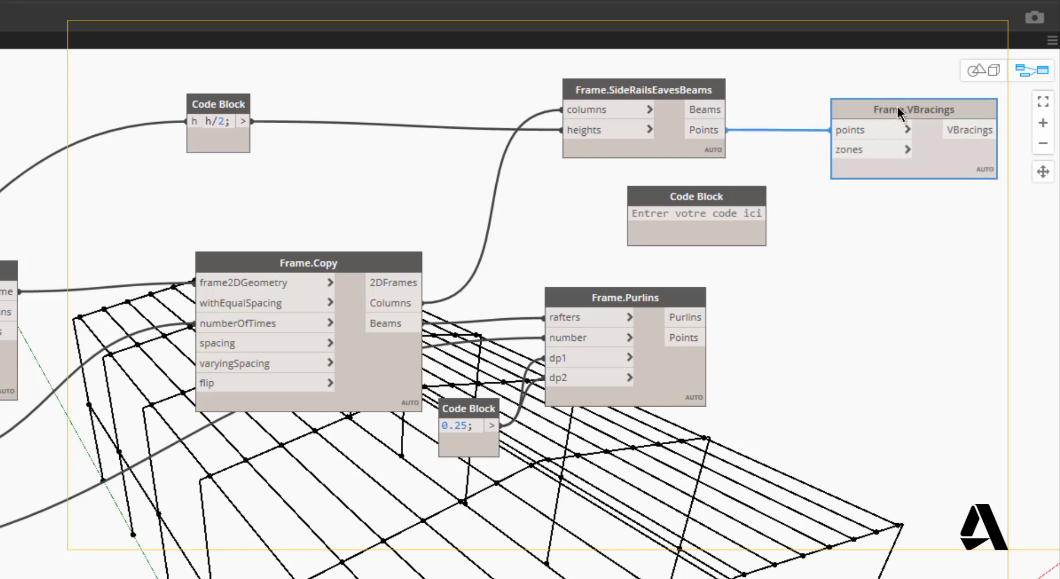
{"action": "left_click", "coordinate": [723, 214]}
{"action": "type", "text": "[1,"}
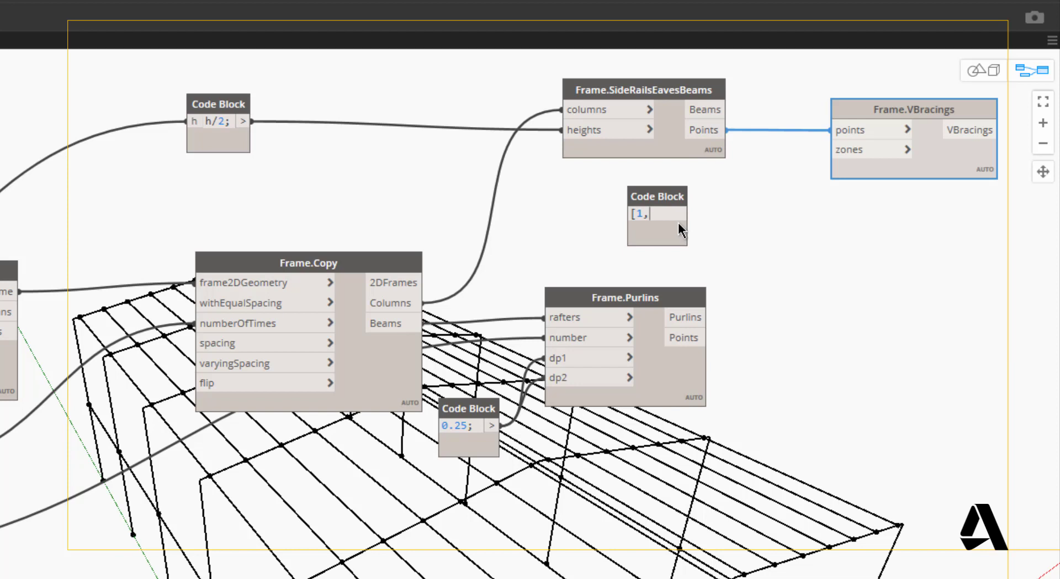
{"action": "type", "text": "der"}
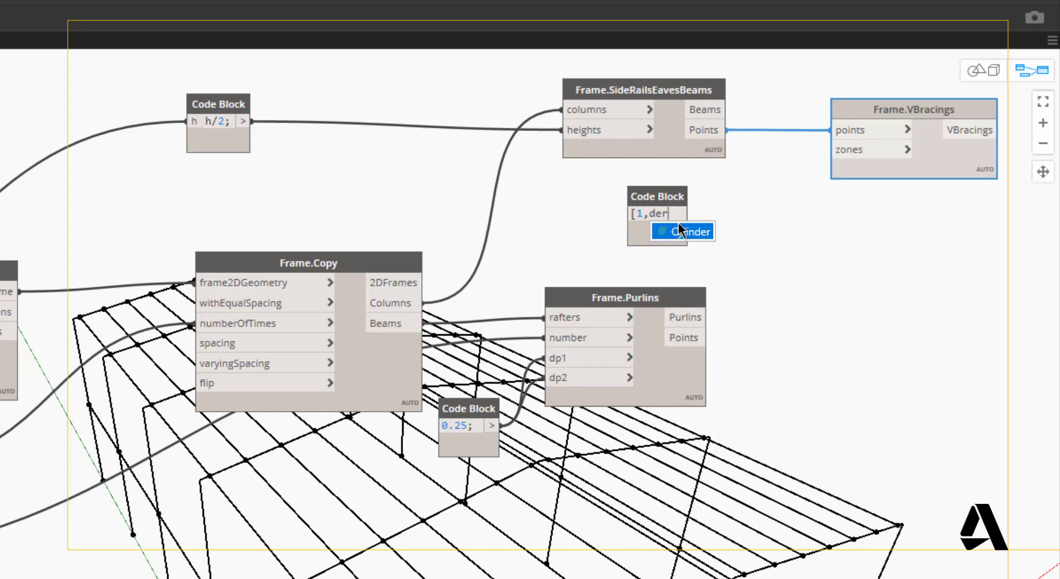
{"action": "type", "text": "]"}
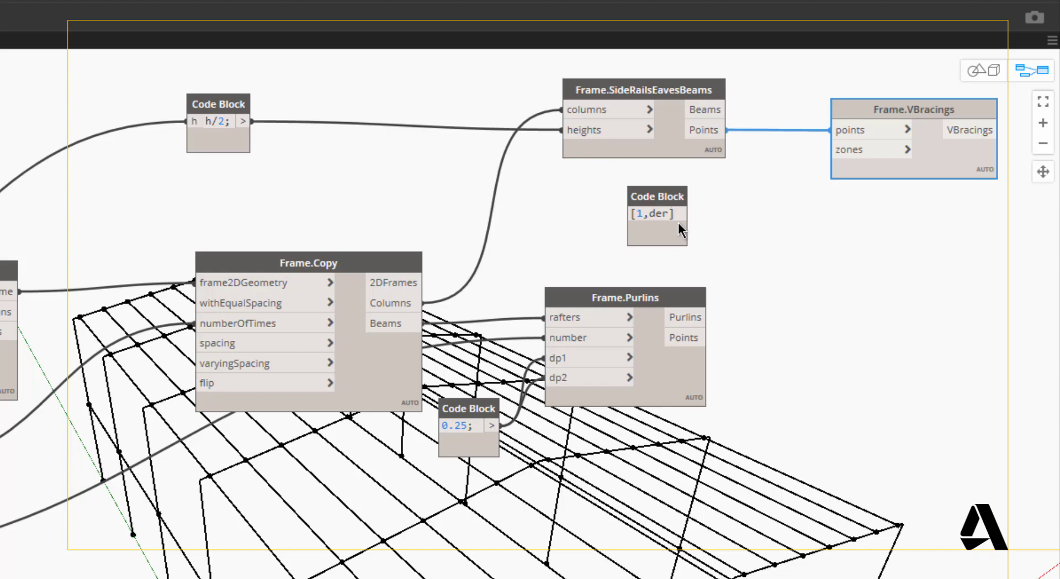
{"action": "left_click", "coordinate": [772, 222]}
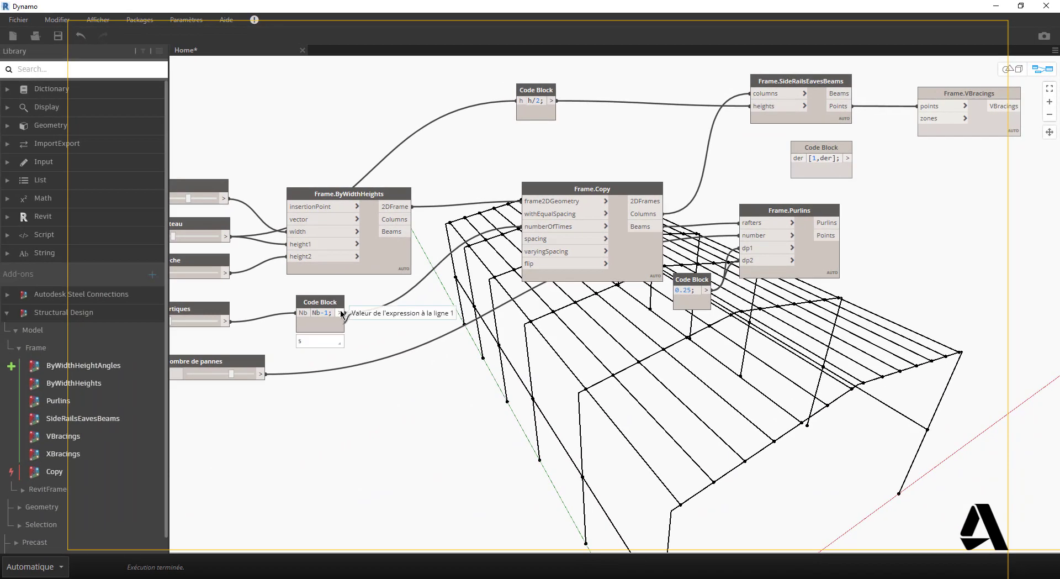
Step: Connect the Nb-1 Code Block to the der input and the [1,der] list to Frame.VBracings' zones input
{"action": "left_click_drag", "start_coordinate": [223, 353], "coordinate": [345, 347]}
{"action": "left_click_drag", "start_coordinate": [444, 310], "coordinate": [792, 158]}
{"action": "mouse_move", "coordinate": [850, 185]}
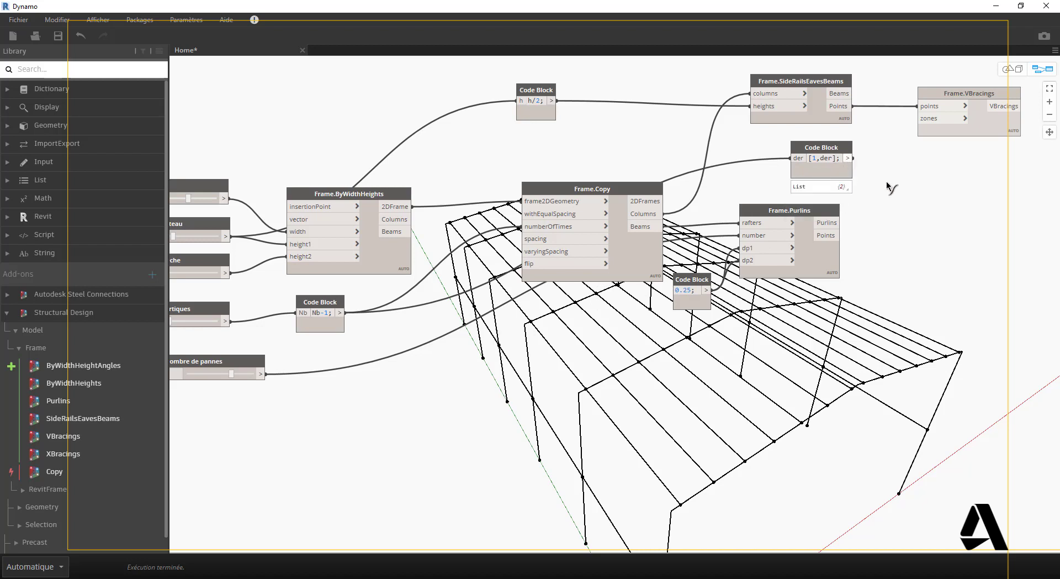
{"action": "left_click_drag", "start_coordinate": [854, 158], "coordinate": [932, 119]}
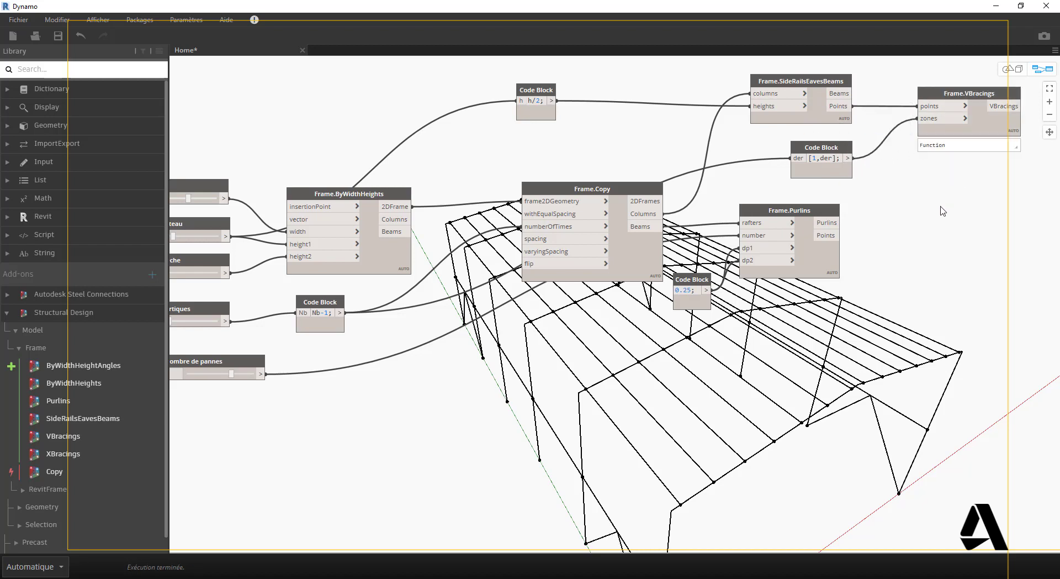
Step: Examine the V bracings in the end bays of the 3D preview from several angles, then return to the graph view
{"action": "middle_click_drag", "start_coordinate": [969, 283], "coordinate": [882, 205]}
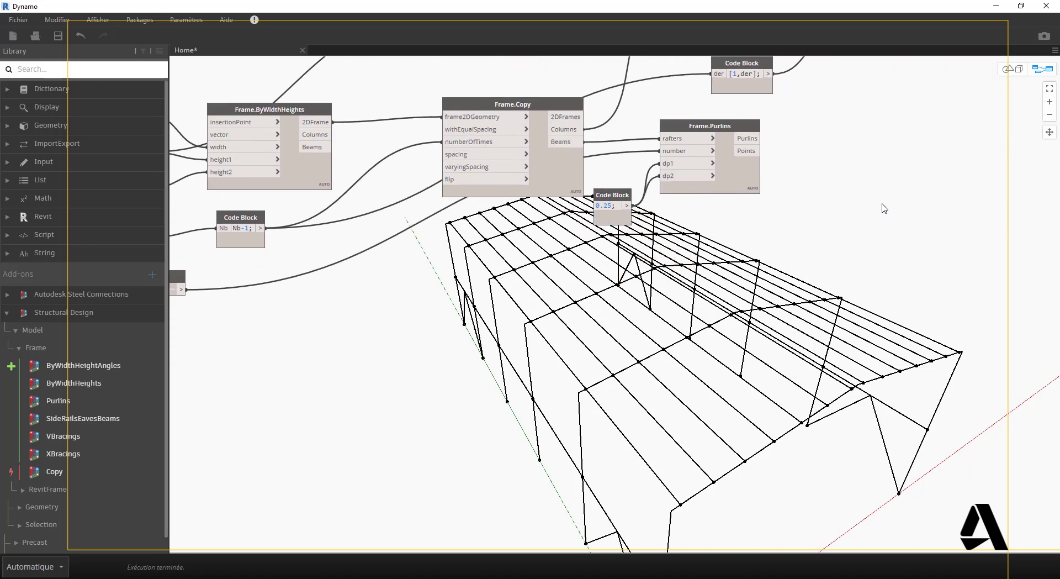
{"action": "left_click", "coordinate": [1009, 69]}
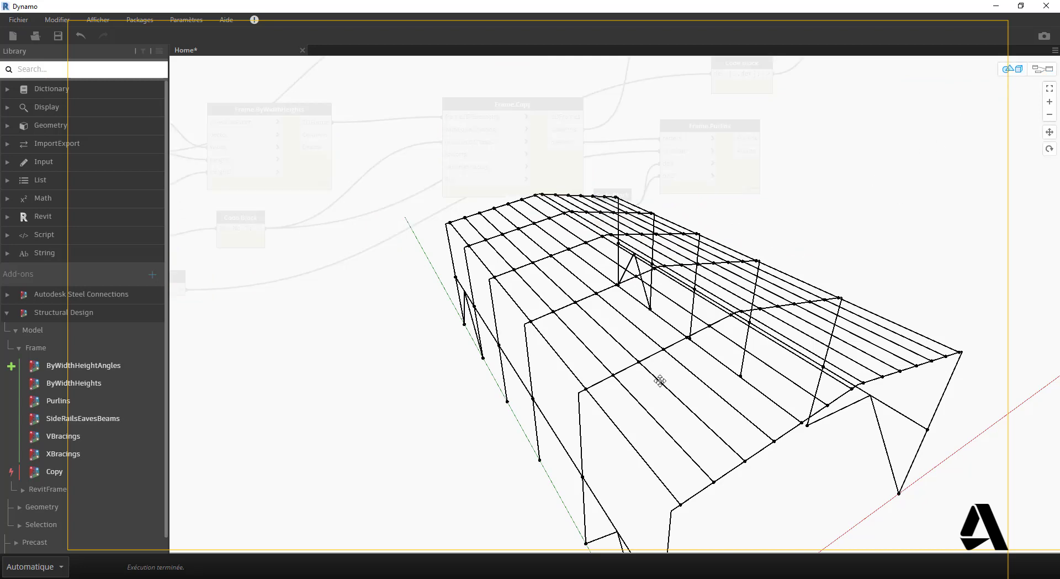
{"action": "right_click_drag", "start_coordinate": [660, 380], "coordinate": [588, 448]}
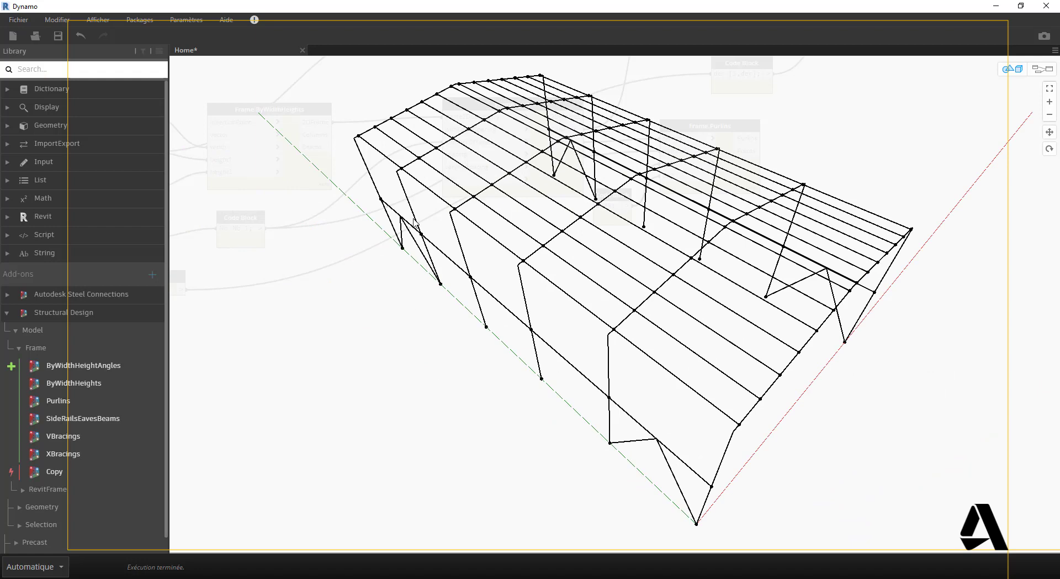
{"action": "right_click_drag", "start_coordinate": [423, 289], "coordinate": [497, 243]}
{"action": "left_click", "coordinate": [1012, 69]}
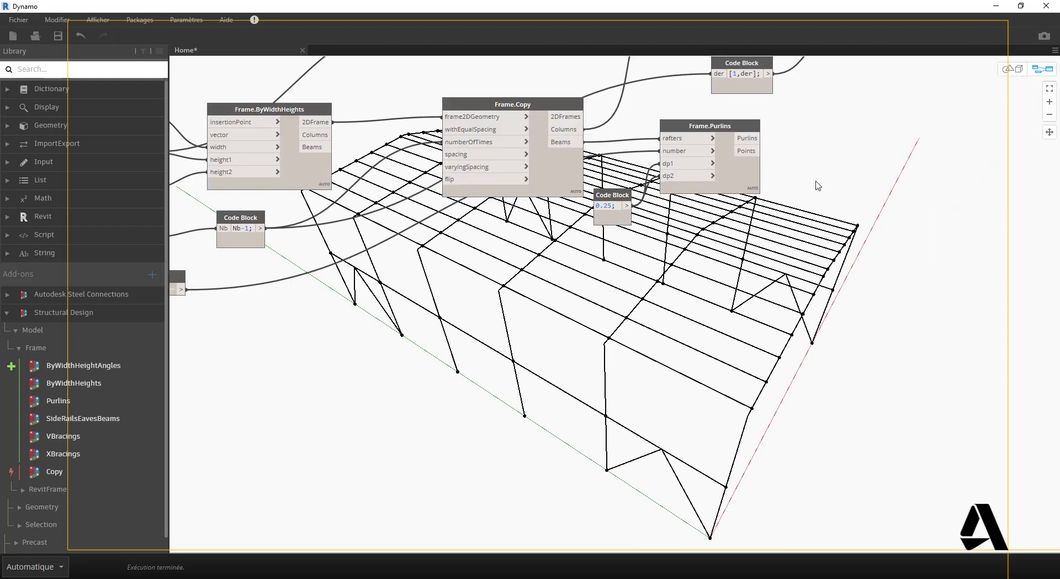
Step: Add a Frame.XBracings node and place it below Frame.VBracings
{"action": "middle_click_drag", "start_coordinate": [818, 186], "coordinate": [775, 234]}
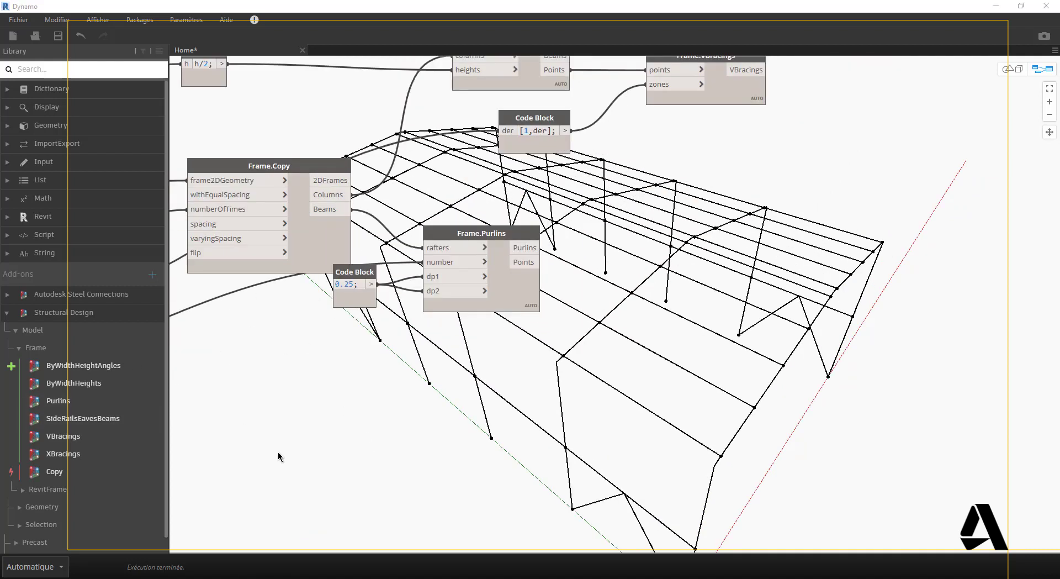
{"action": "left_click", "coordinate": [58, 458]}
{"action": "left_click_drag", "start_coordinate": [673, 296], "coordinate": [720, 167]}
{"action": "middle_click_drag", "start_coordinate": [828, 182], "coordinate": [838, 219]}
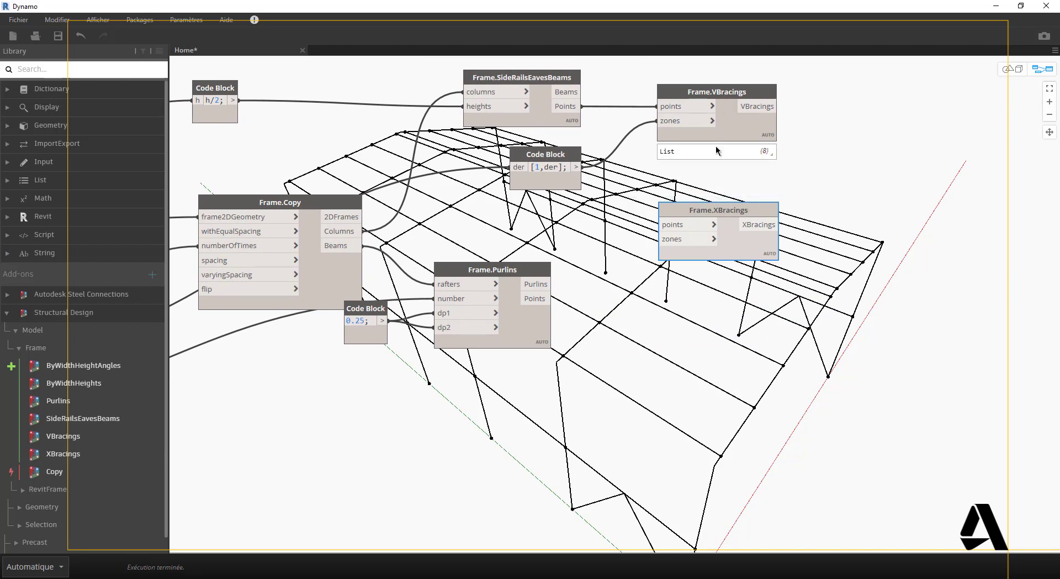
Step: Connect the [1,der] list to Frame.XBracings' zones input and place the node just below and beyond Frame.VBracings
{"action": "left_click_drag", "start_coordinate": [711, 210], "coordinate": [796, 325]}
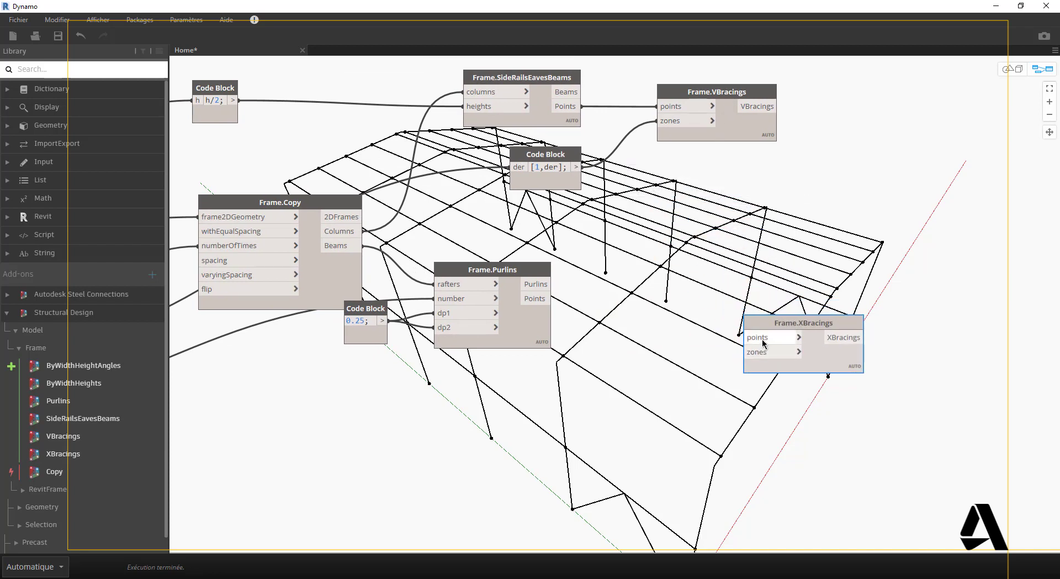
{"action": "mouse_move", "coordinate": [768, 364]}
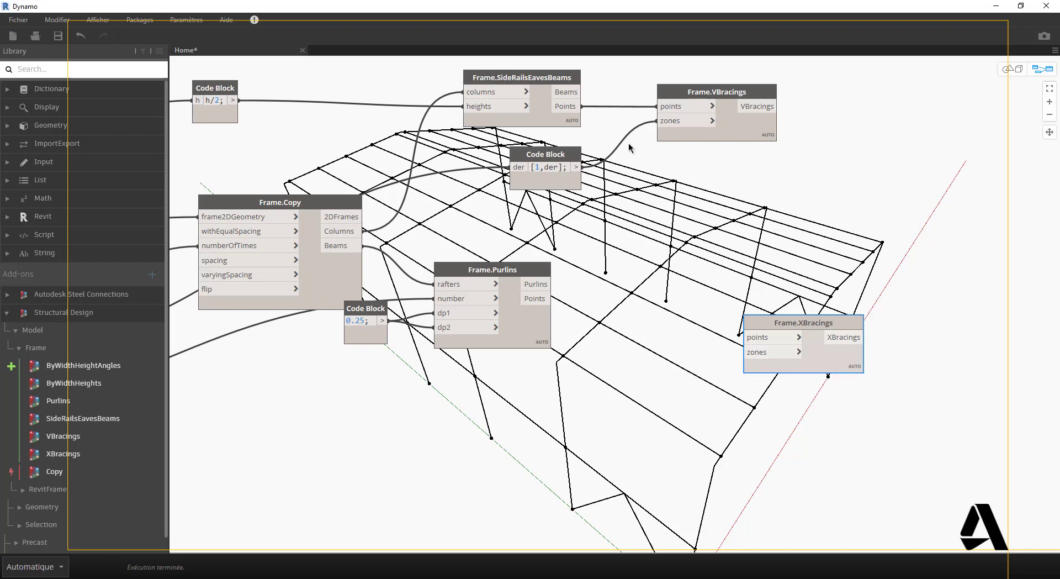
{"action": "left_click_drag", "start_coordinate": [576, 167], "coordinate": [765, 356]}
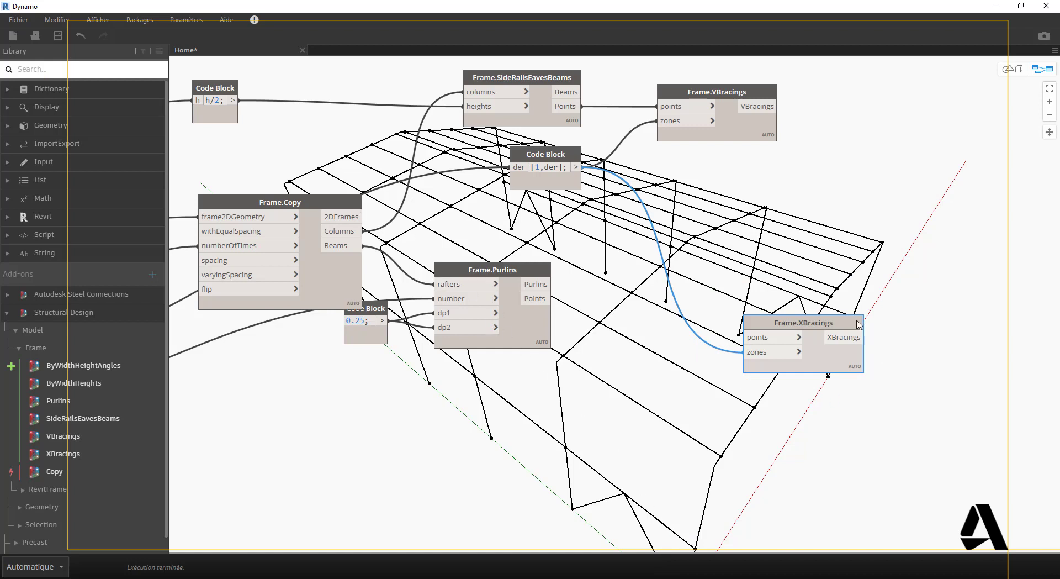
{"action": "left_click_drag", "start_coordinate": [830, 330], "coordinate": [854, 270]}
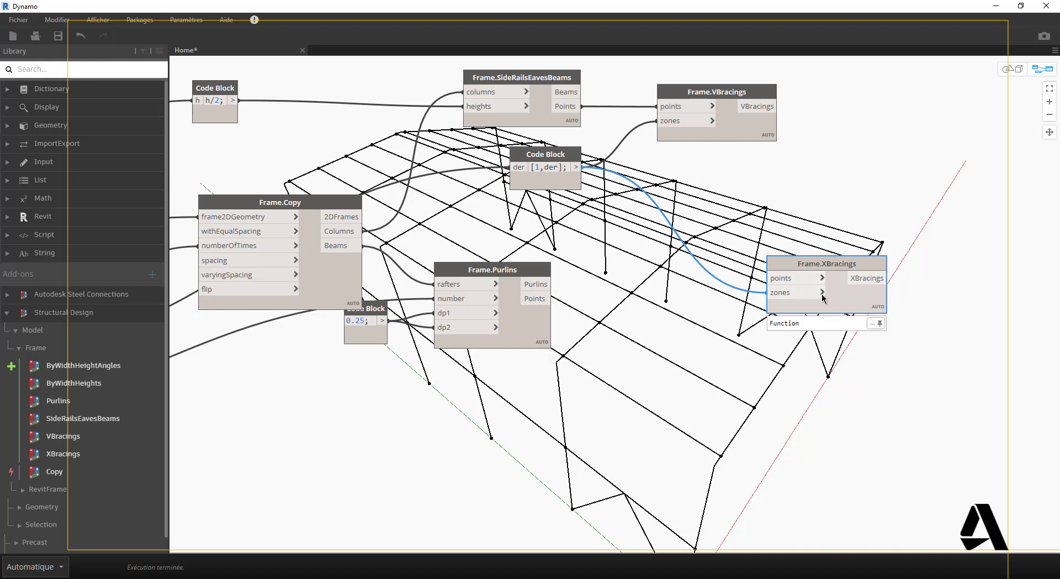
{"action": "left_click_drag", "start_coordinate": [826, 266], "coordinate": [824, 188]}
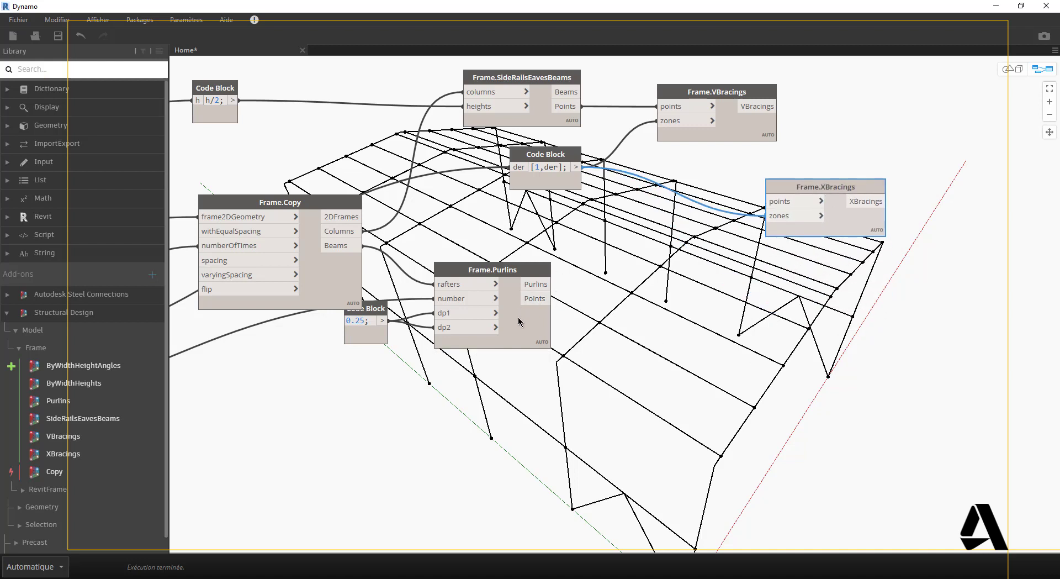
Step: Keep Frame.Purlins' output preview displayed and feed its Points output into a new Code Block containing x
{"action": "left_click_drag", "start_coordinate": [463, 270], "coordinate": [483, 261]}
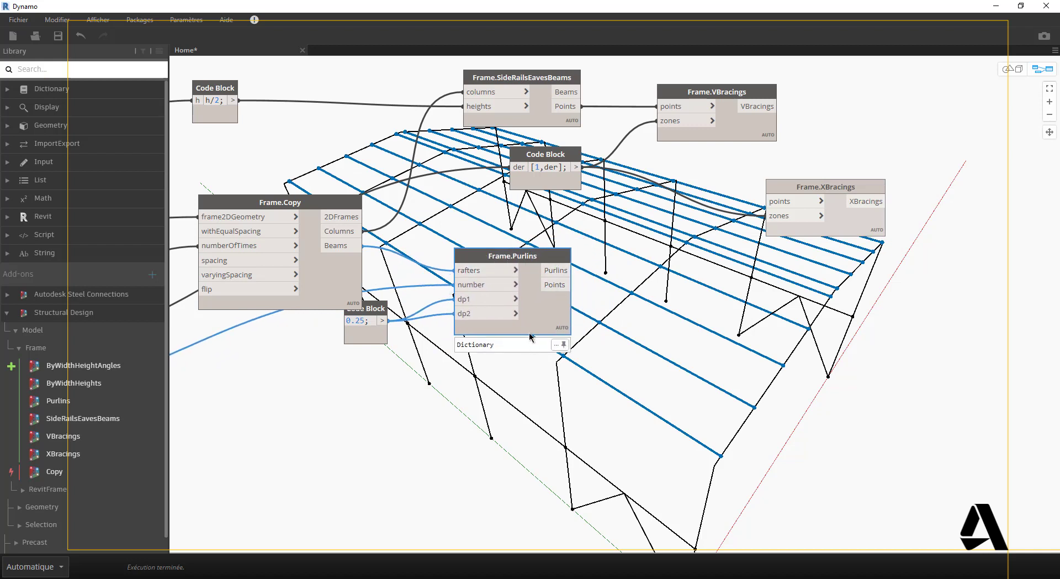
{"action": "mouse_move", "coordinate": [566, 348]}
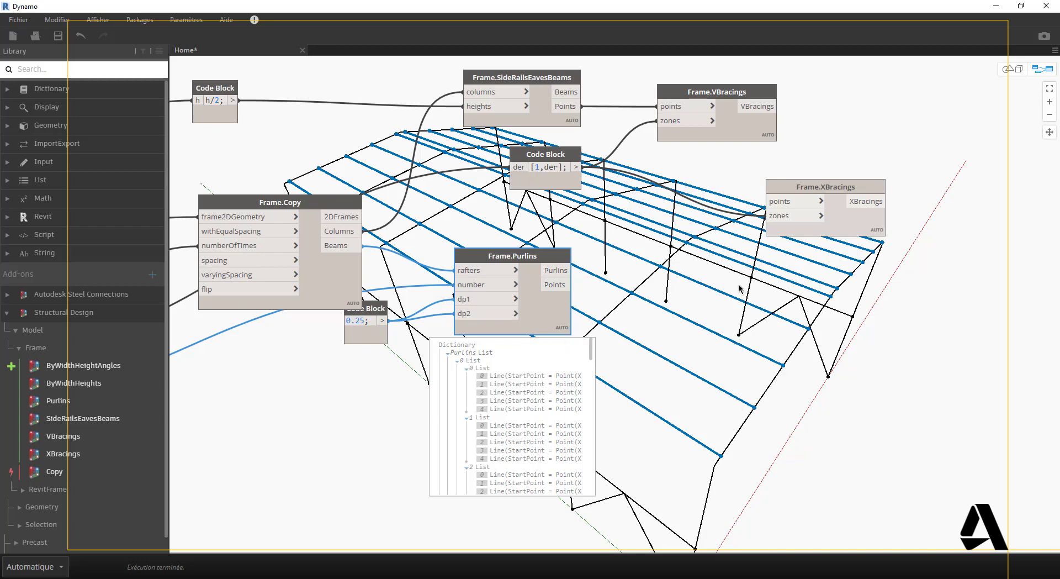
{"action": "middle_click_drag", "start_coordinate": [884, 303], "coordinate": [799, 309]}
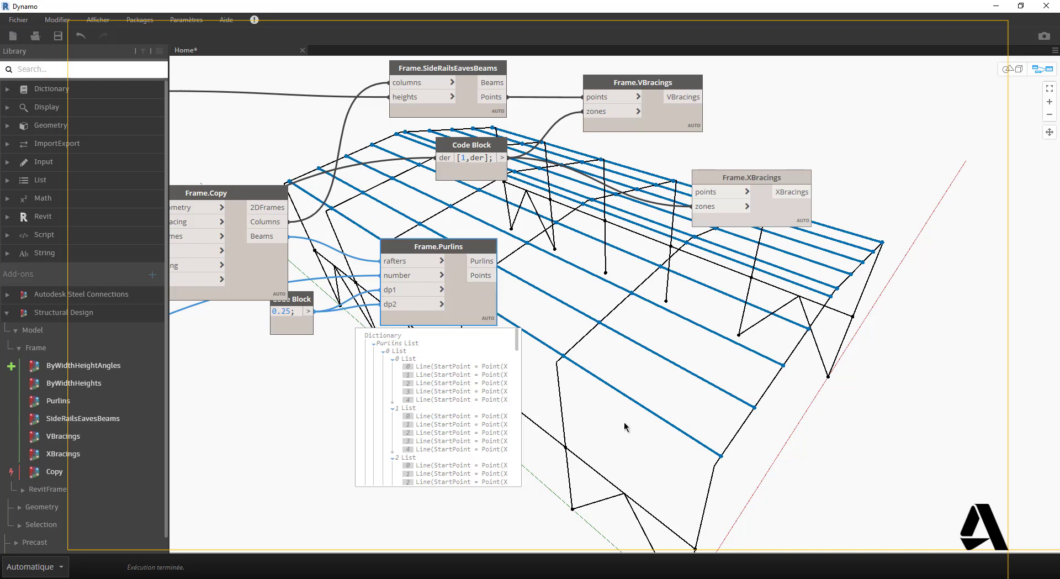
{"action": "double_click", "coordinate": [660, 459]}
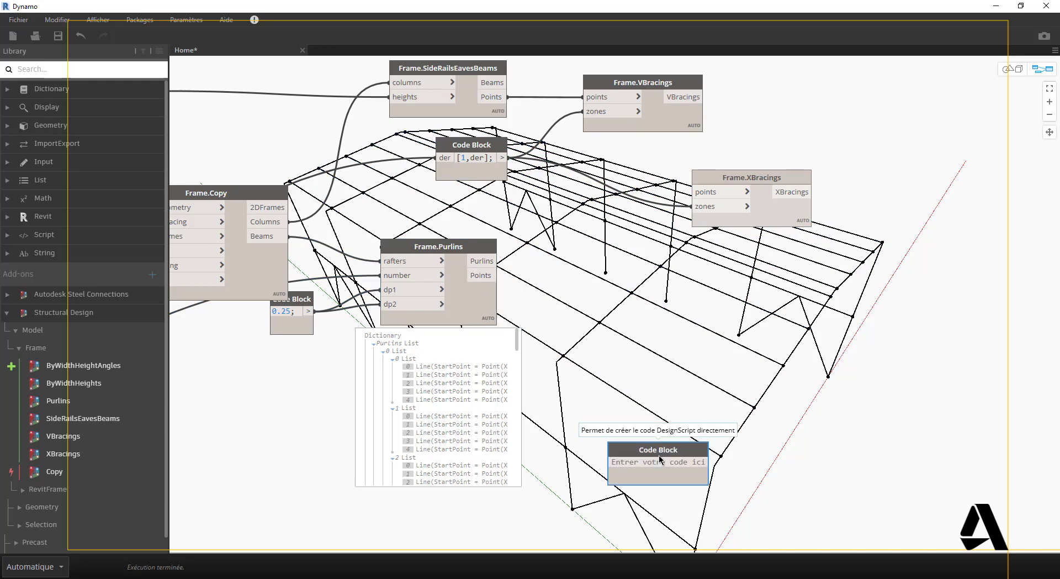
{"action": "type", "text": "x"}
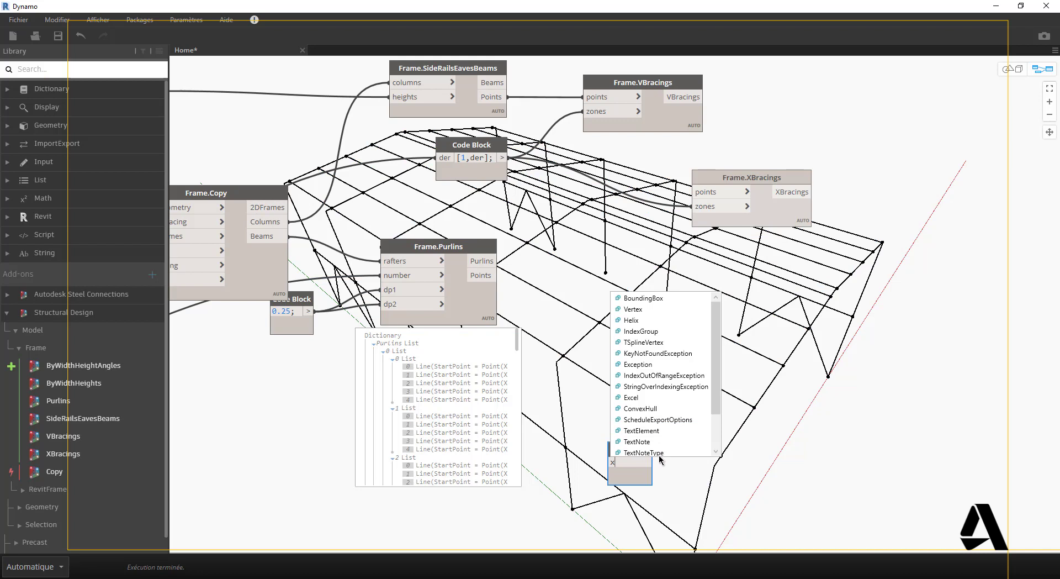
{"action": "left_click_drag", "start_coordinate": [496, 275], "coordinate": [614, 463]}
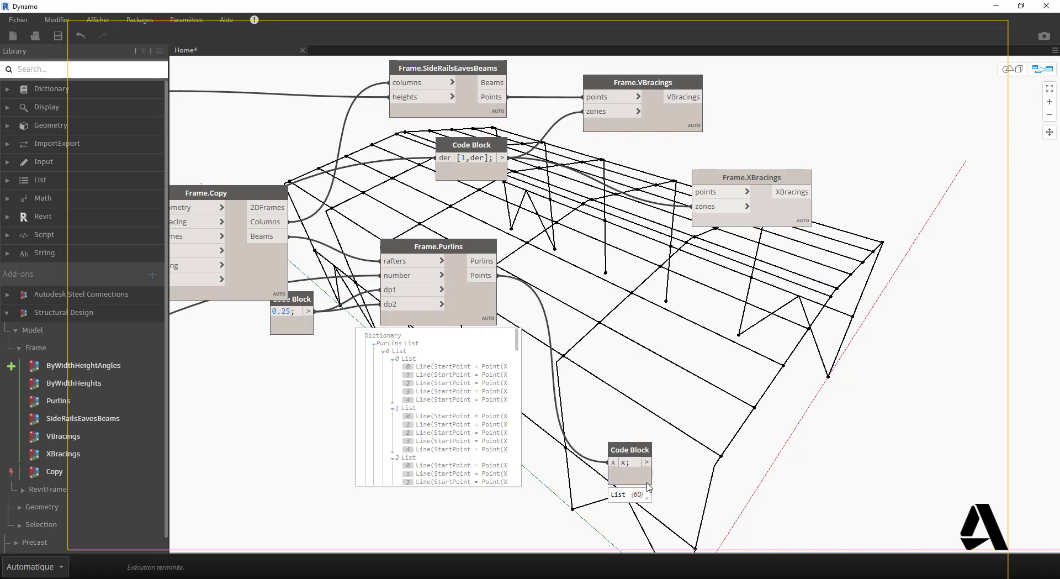
Step: Examine how the purlin points are indexed per frame and roof slope by highlighting sublists from the x Code Block's preview in 3D
{"action": "left_click", "coordinate": [648, 497]}
{"action": "middle_click_drag", "start_coordinate": [781, 393], "coordinate": [549, 155]}
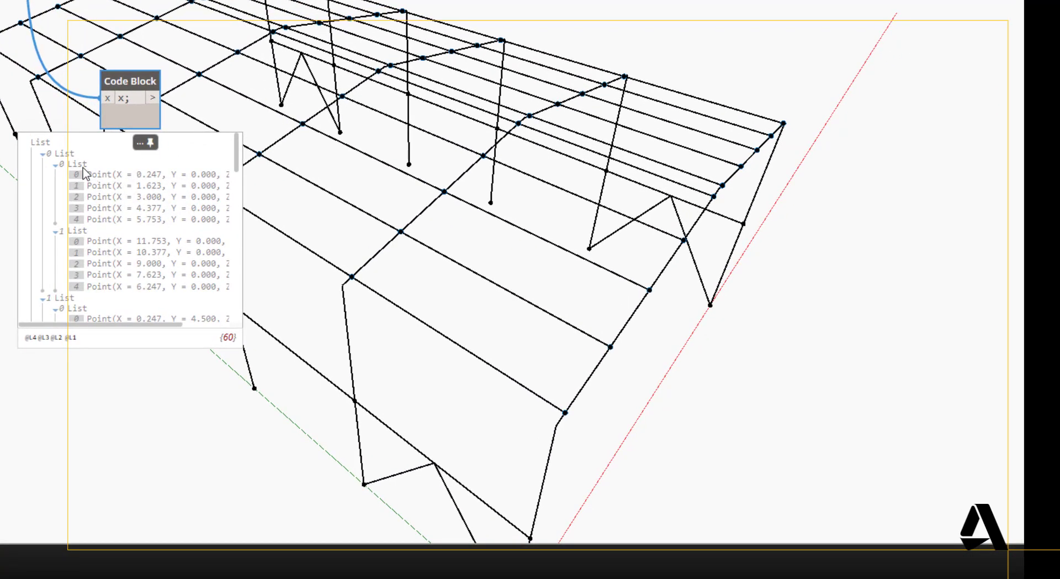
{"action": "left_click", "coordinate": [257, 232]}
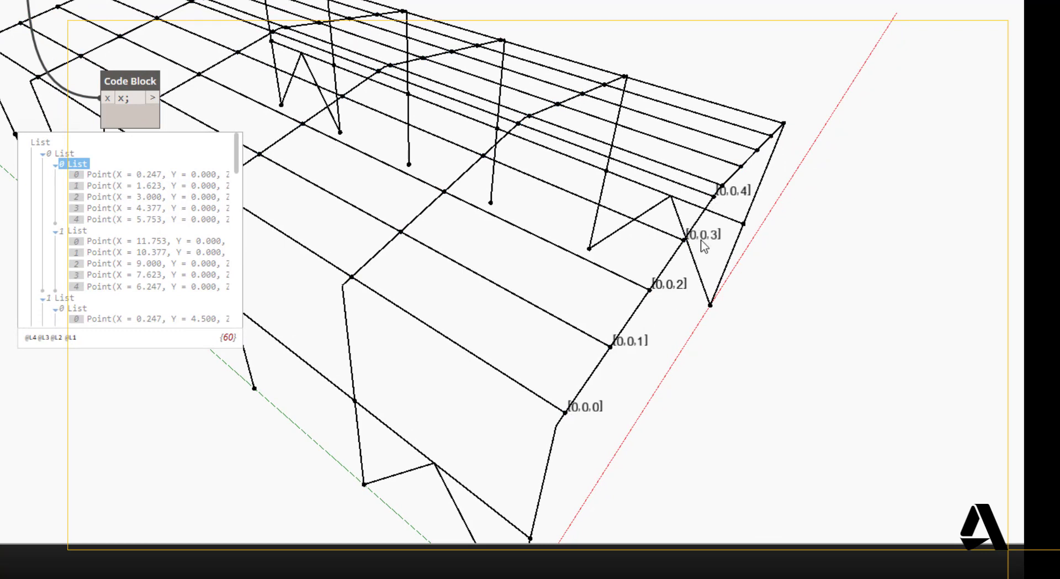
{"action": "left_click", "coordinate": [81, 247]}
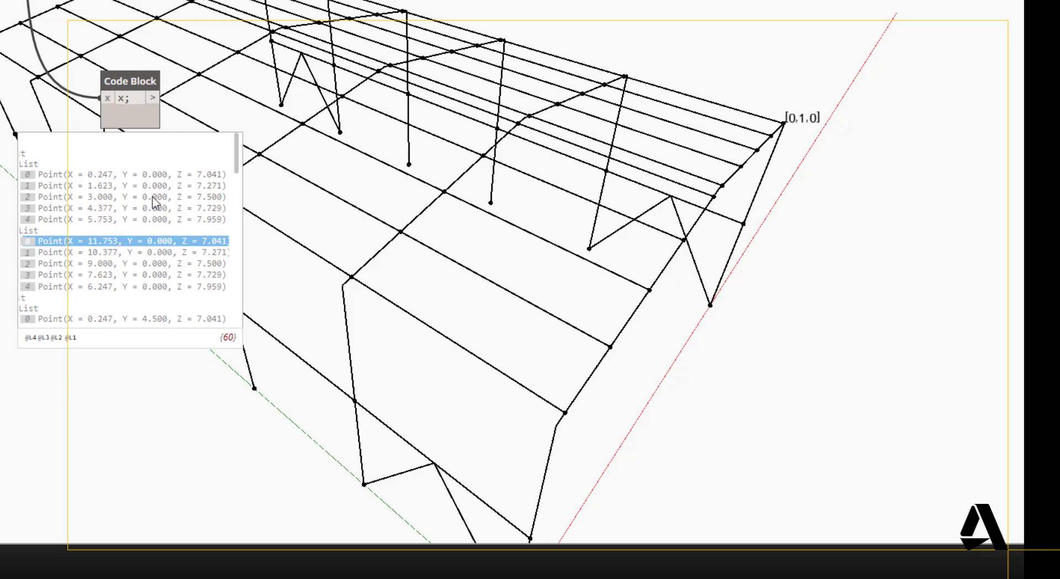
{"action": "left_click", "coordinate": [42, 231]}
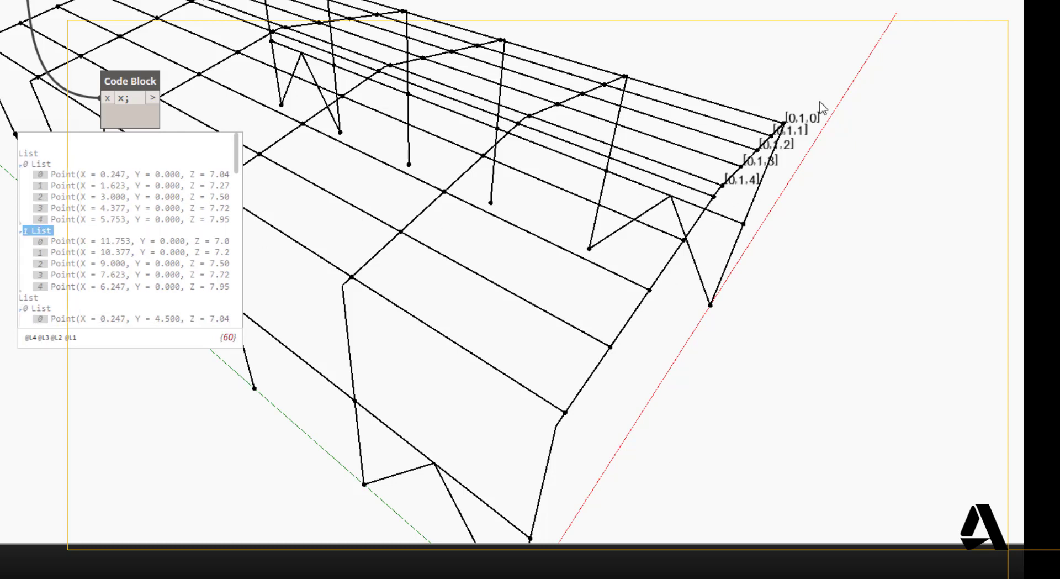
{"action": "scroll", "coordinate": [66, 298], "scroll_direction": "down", "scroll_amount": 1}
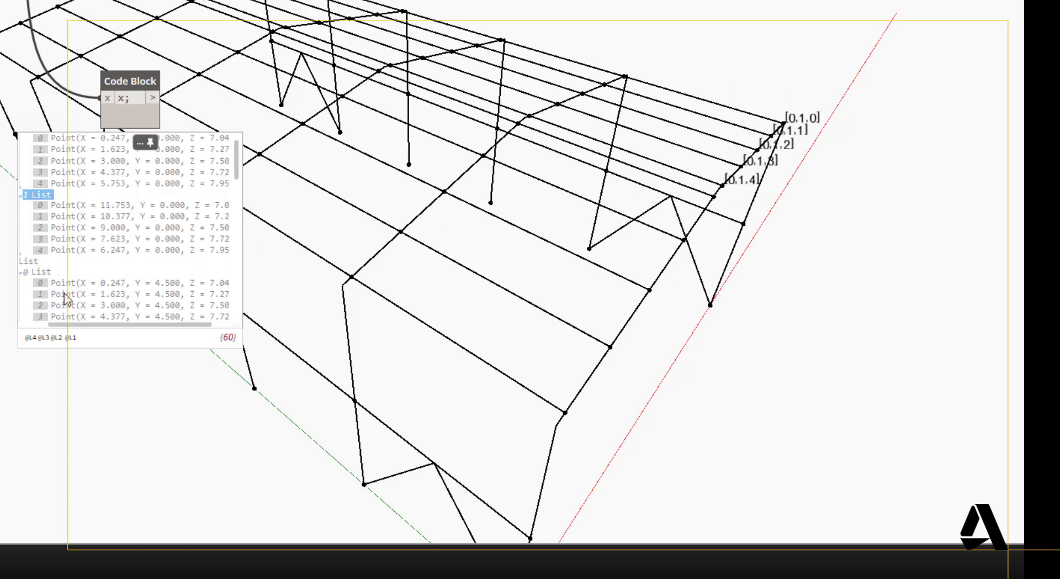
{"action": "left_click", "coordinate": [52, 282]}
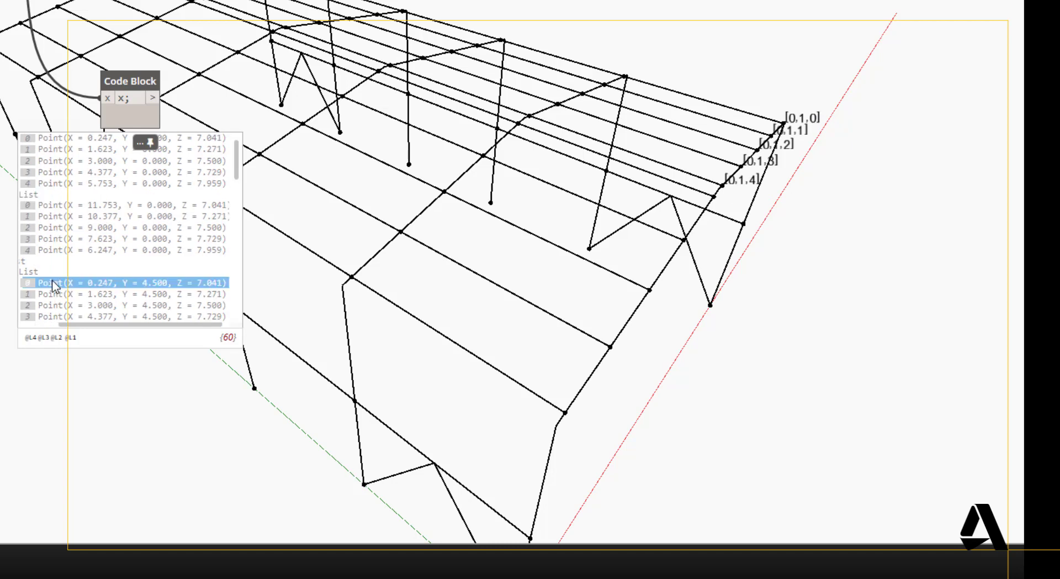
{"action": "left_click", "coordinate": [37, 271]}
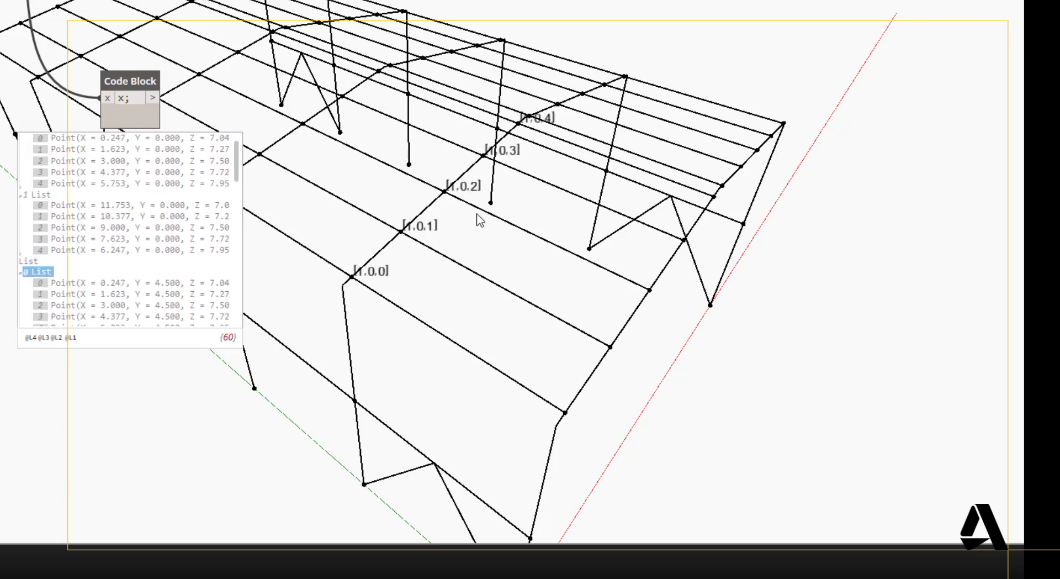
{"action": "scroll", "coordinate": [81, 298], "scroll_direction": "down", "scroll_amount": 2}
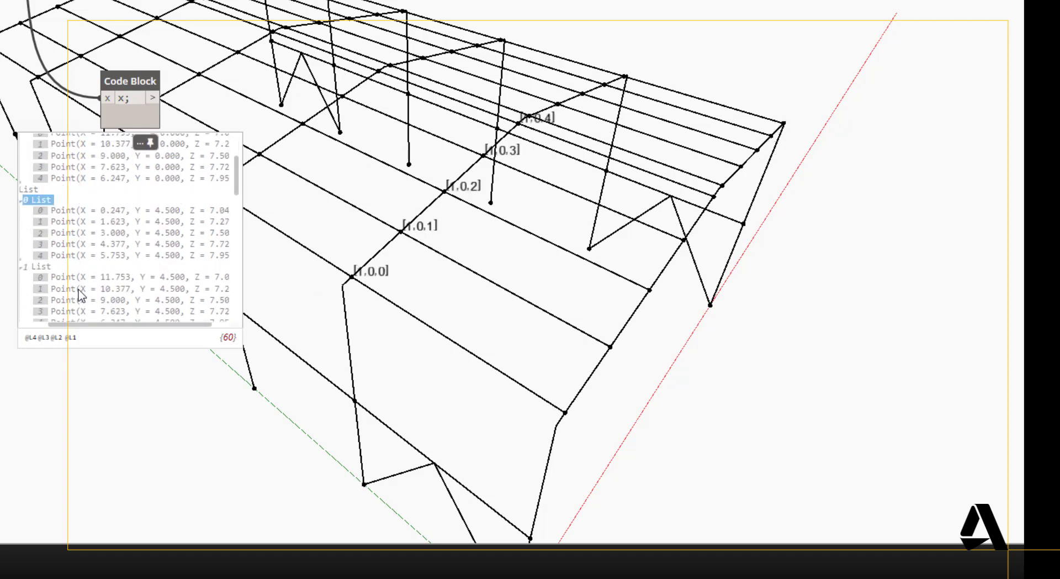
{"action": "left_click", "coordinate": [37, 268]}
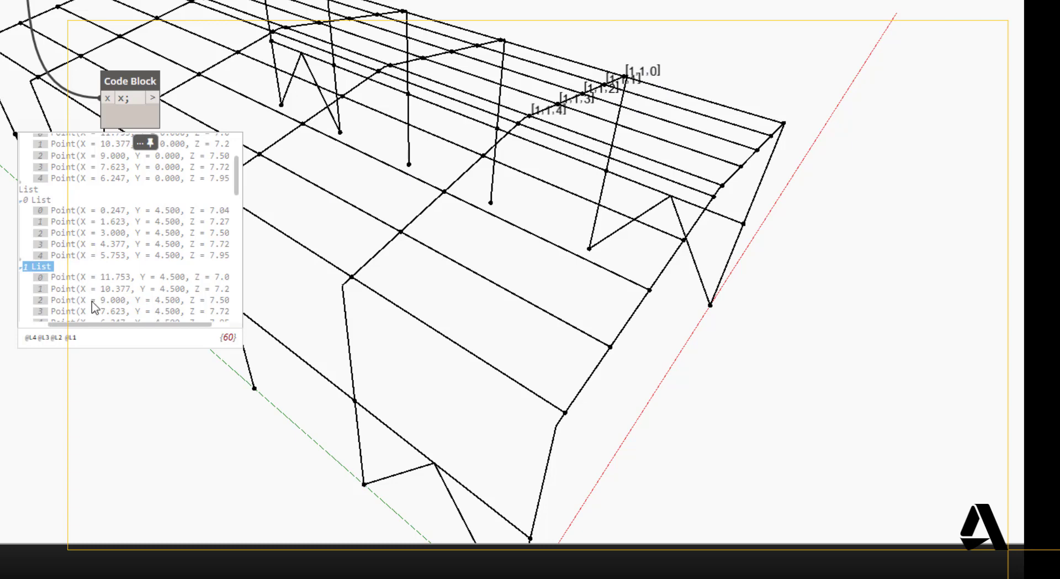
Step: Search for list.drop, add a List.DropEveryNthItem node and place it beside the x Code Block
{"action": "middle_click_drag", "start_coordinate": [374, 358], "coordinate": [393, 536]}
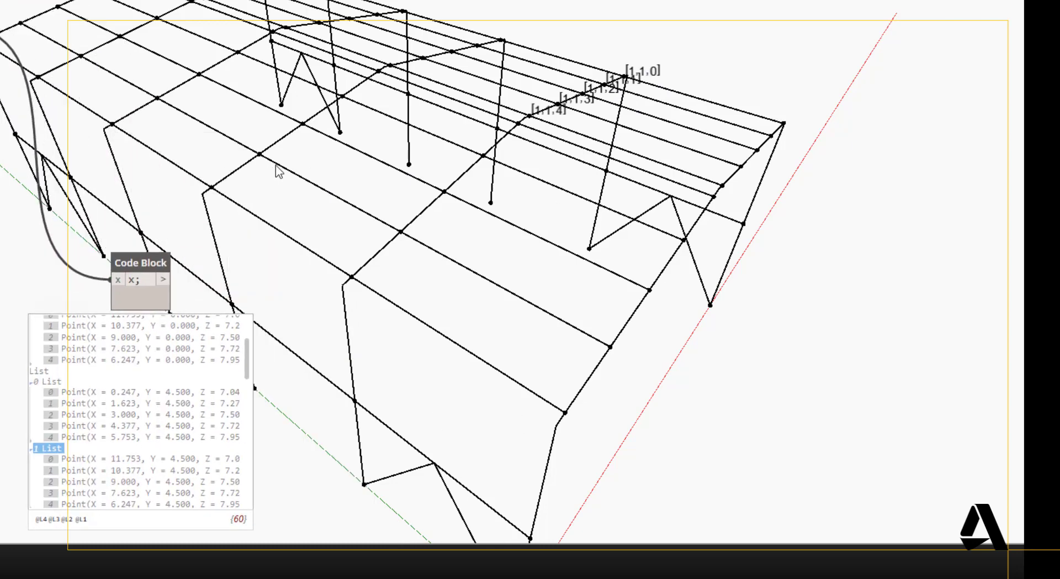
{"action": "right_click", "coordinate": [219, 113]}
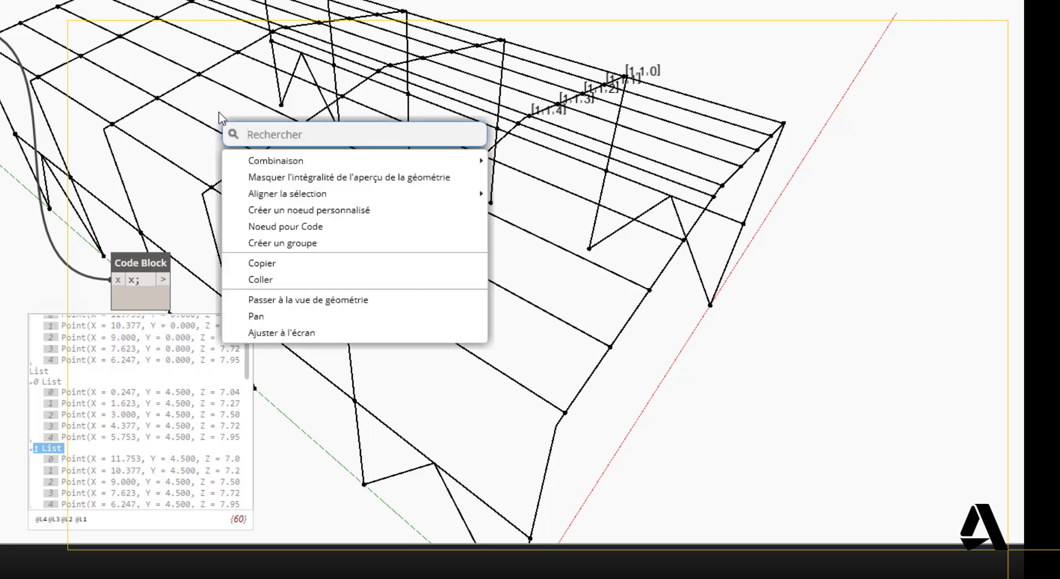
{"action": "type", "text": "li"}
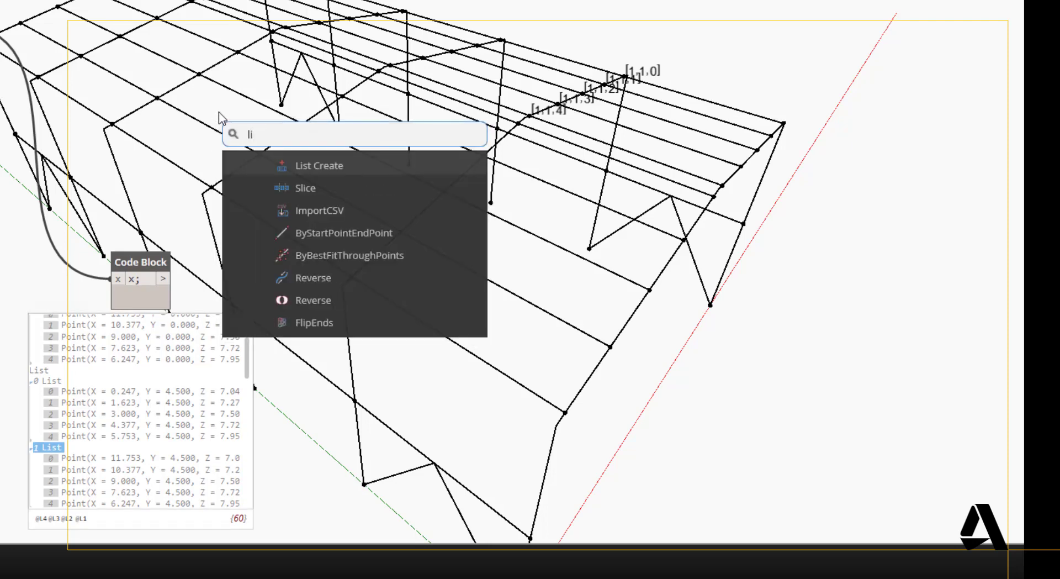
{"action": "type", "text": "st.drop"}
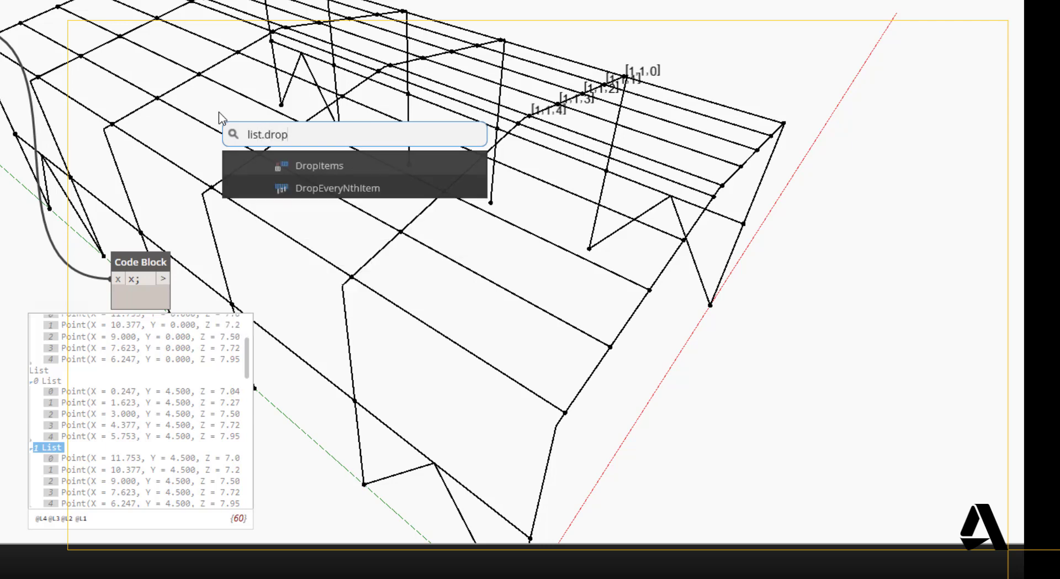
{"action": "left_click", "coordinate": [364, 190]}
{"action": "left_click_drag", "start_coordinate": [411, 209], "coordinate": [447, 222]}
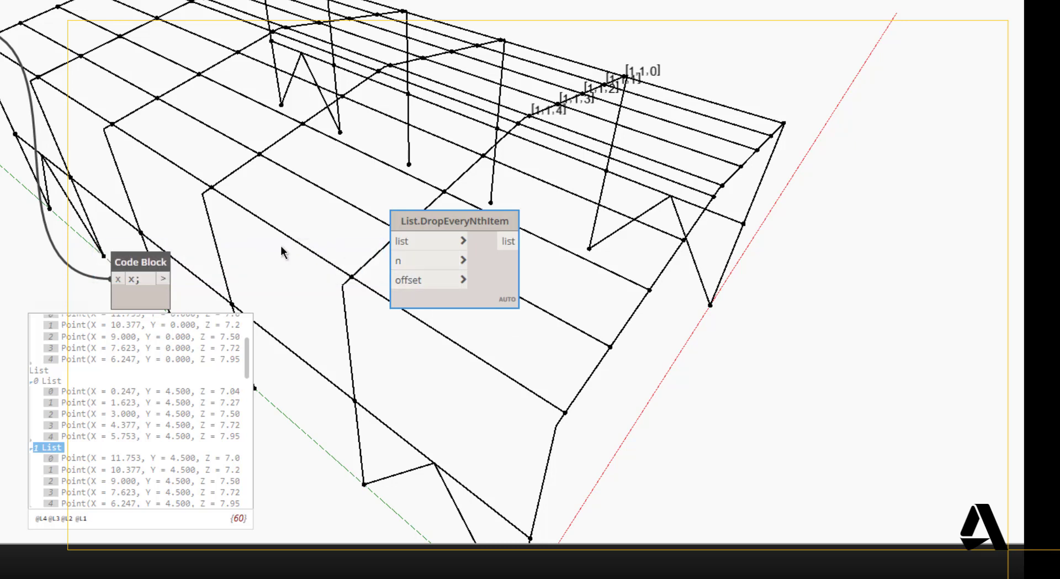
Step: Connect a new Code Block containing 2 to List.DropEveryNthItem's n input and Frame.Purlins' Points output to its list input
{"action": "double_click", "coordinate": [270, 256]}
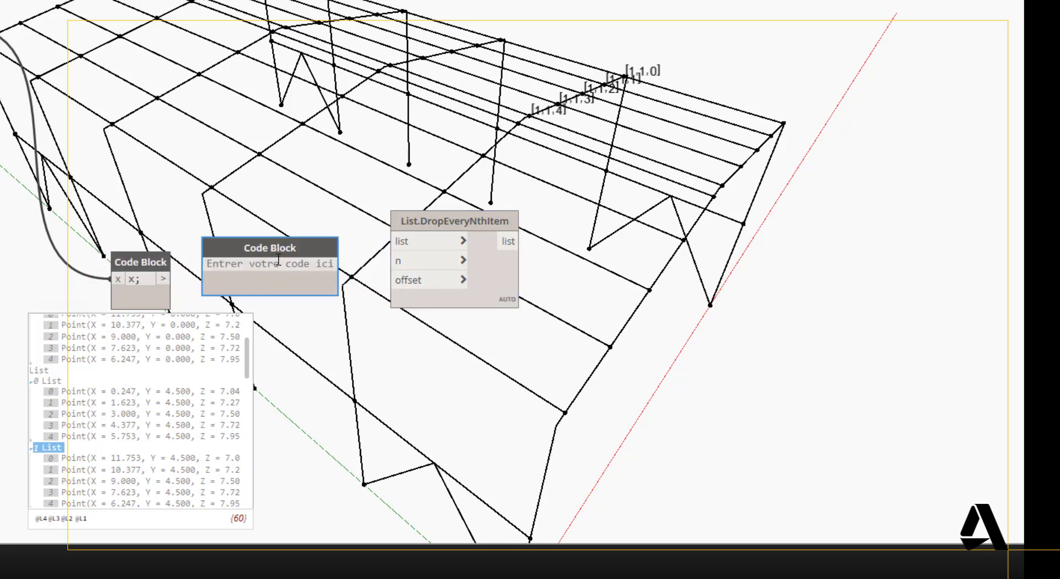
{"action": "type", "text": "2;"}
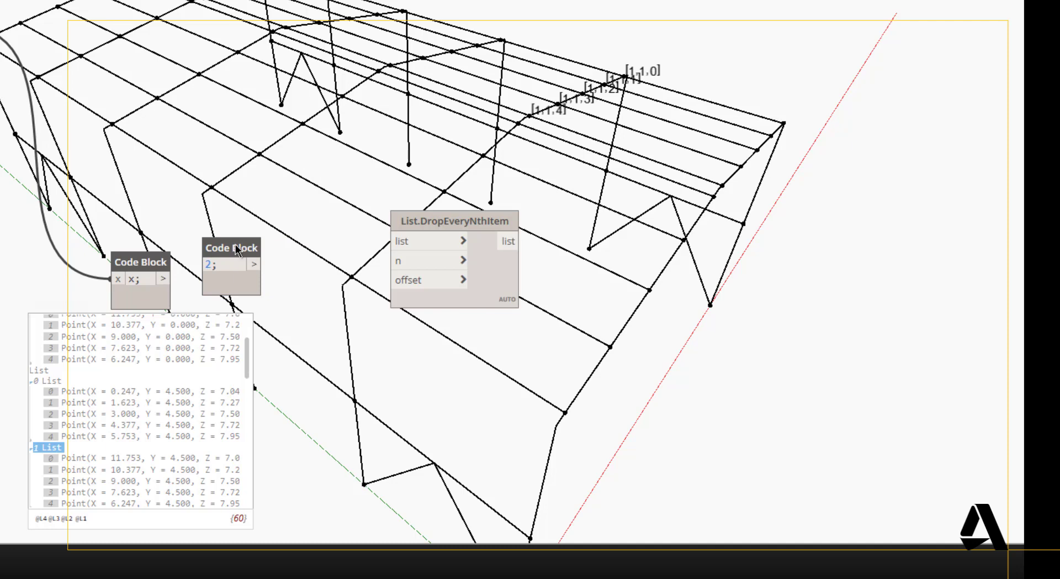
{"action": "left_click_drag", "start_coordinate": [236, 249], "coordinate": [394, 260]}
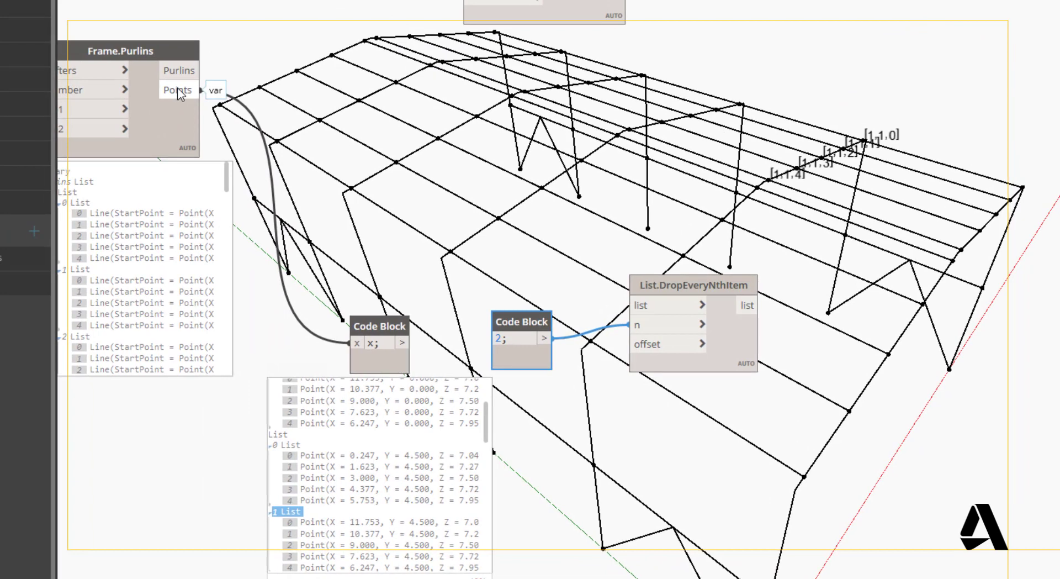
{"action": "left_click_drag", "start_coordinate": [178, 94], "coordinate": [641, 305]}
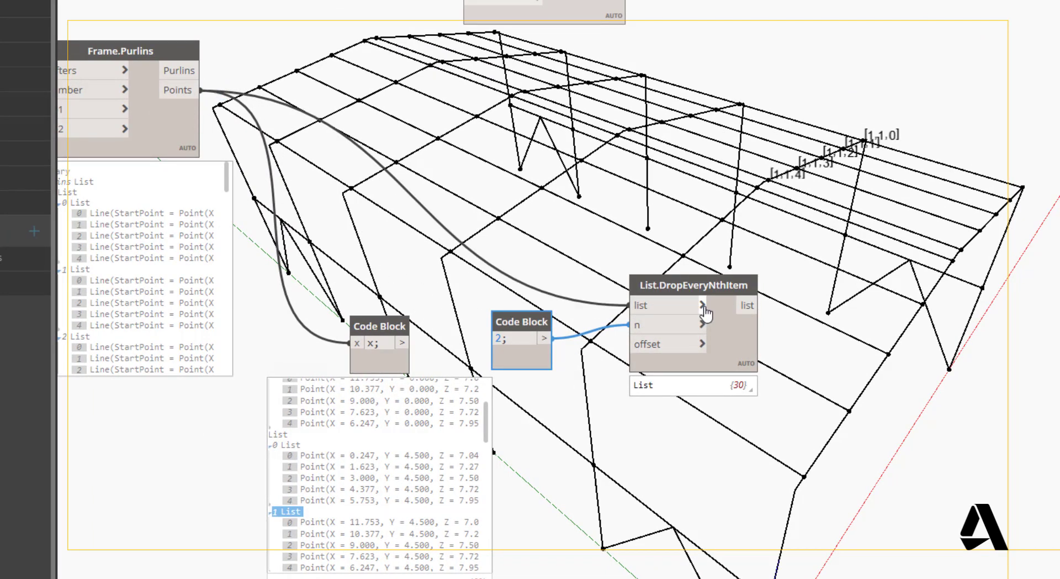
Step: Check the Points list structure in Frame.Purlins' preview, then make List.DropEveryNthItem's list input use level 2 and keep the list structure
{"action": "middle_click_drag", "start_coordinate": [464, 211], "coordinate": [585, 145]}
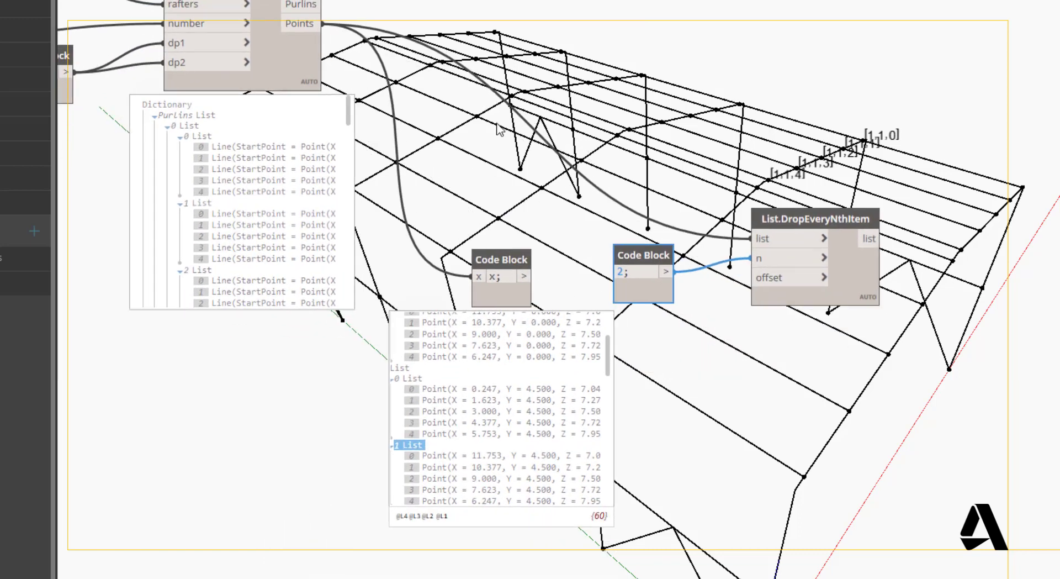
{"action": "mouse_move", "coordinate": [213, 129]}
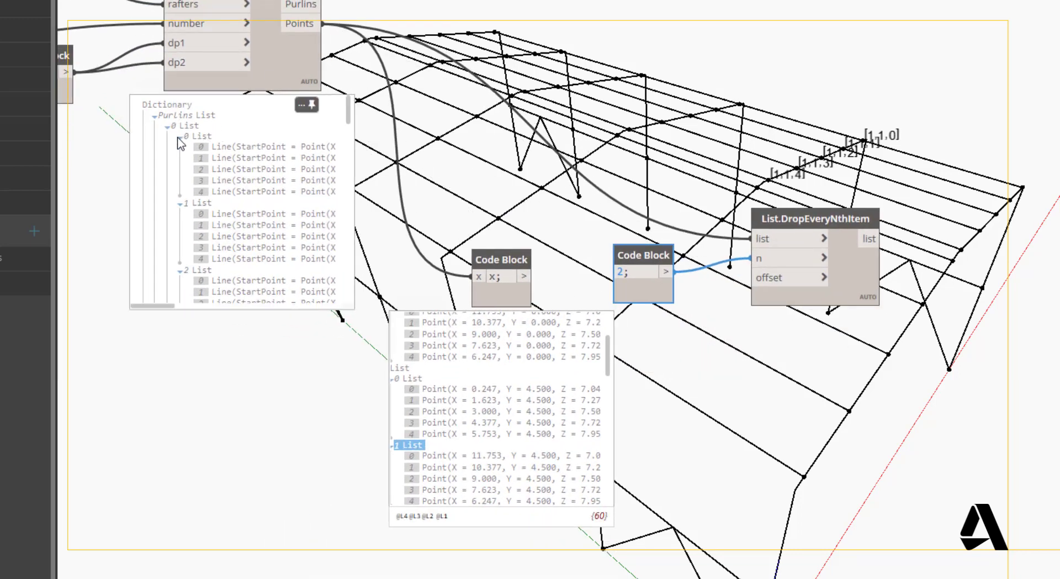
{"action": "left_click", "coordinate": [155, 115]}
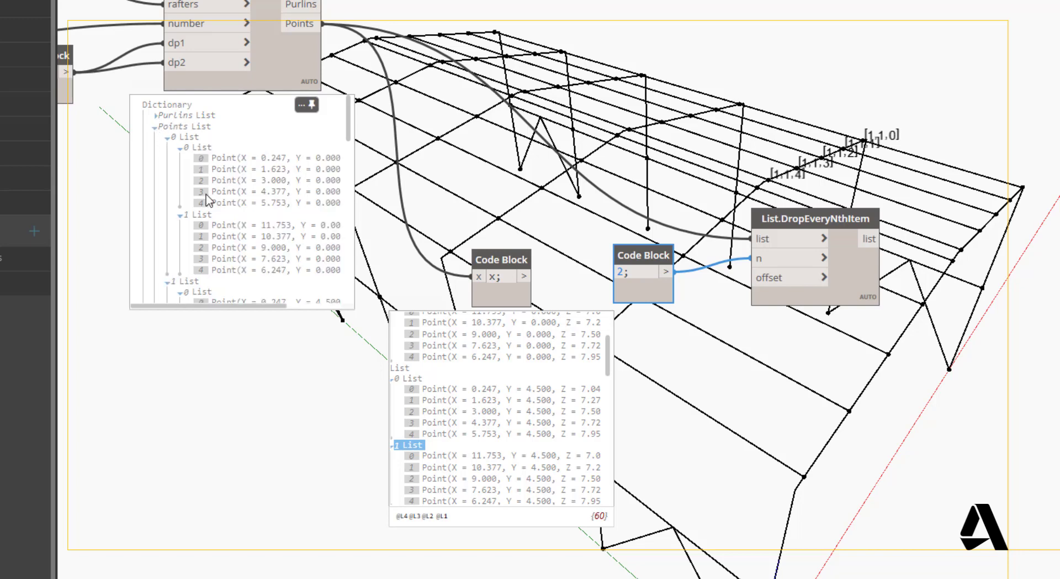
{"action": "left_click", "coordinate": [824, 238]}
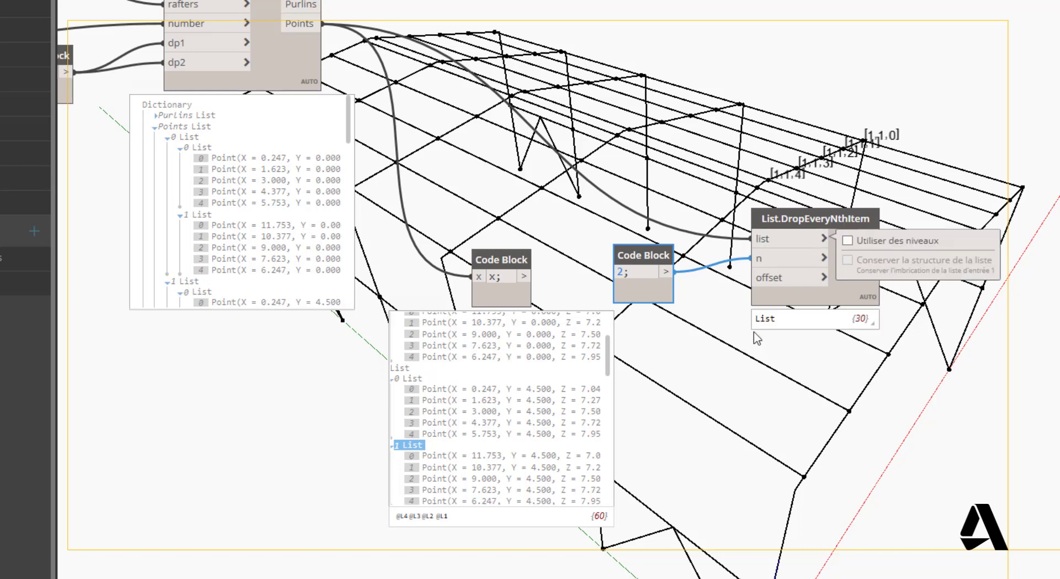
{"action": "left_click", "coordinate": [848, 240]}
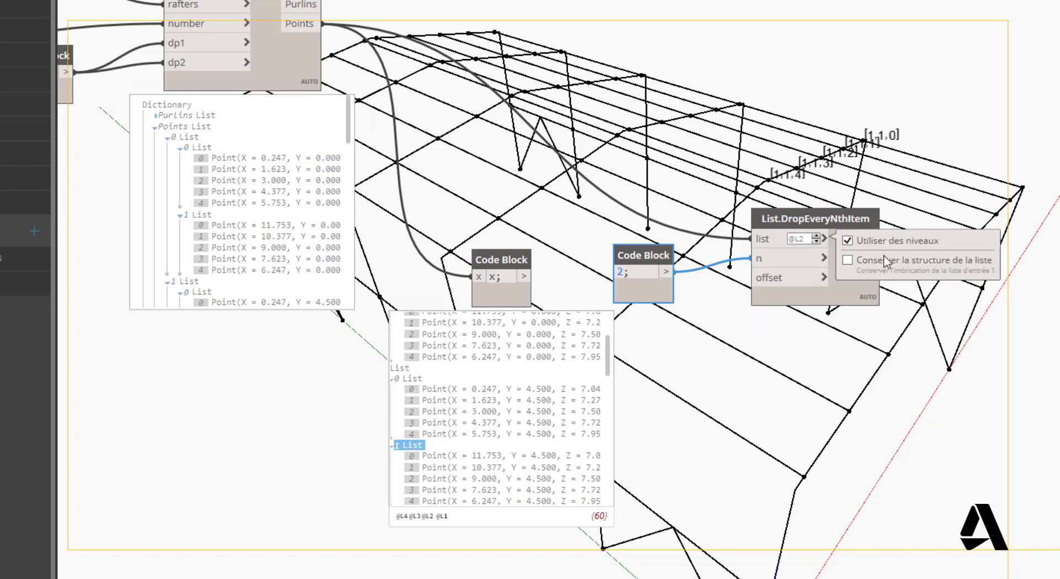
{"action": "left_click", "coordinate": [847, 260]}
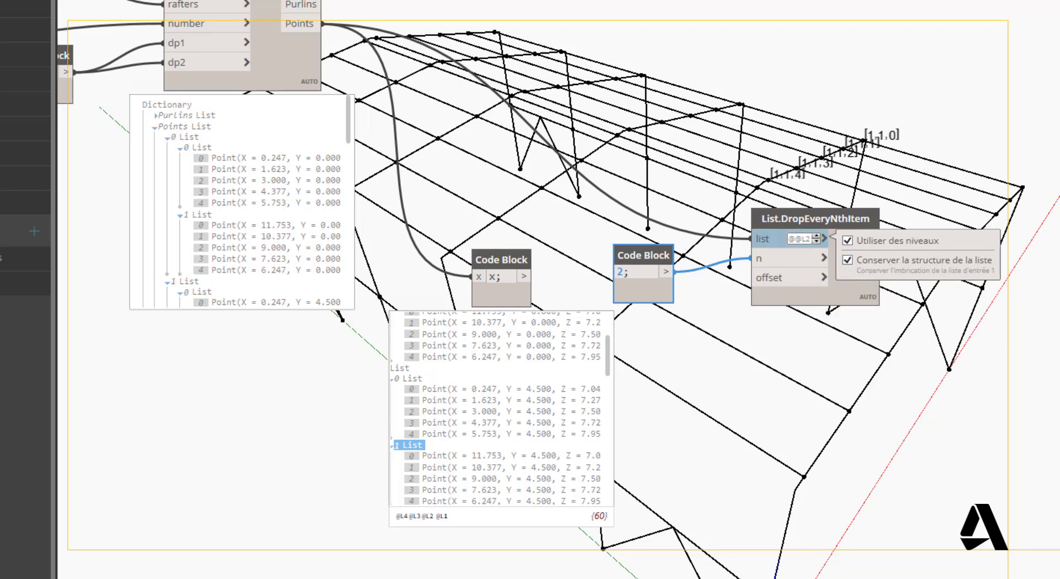
Step: Examine which purlin points List.DropEveryNthItem keeps by highlighting single points and both roof-slope sublists of the first frame in 3D
{"action": "left_click", "coordinate": [1055, 345]}
{"action": "middle_click_drag", "start_coordinate": [926, 244], "coordinate": [709, 239]}
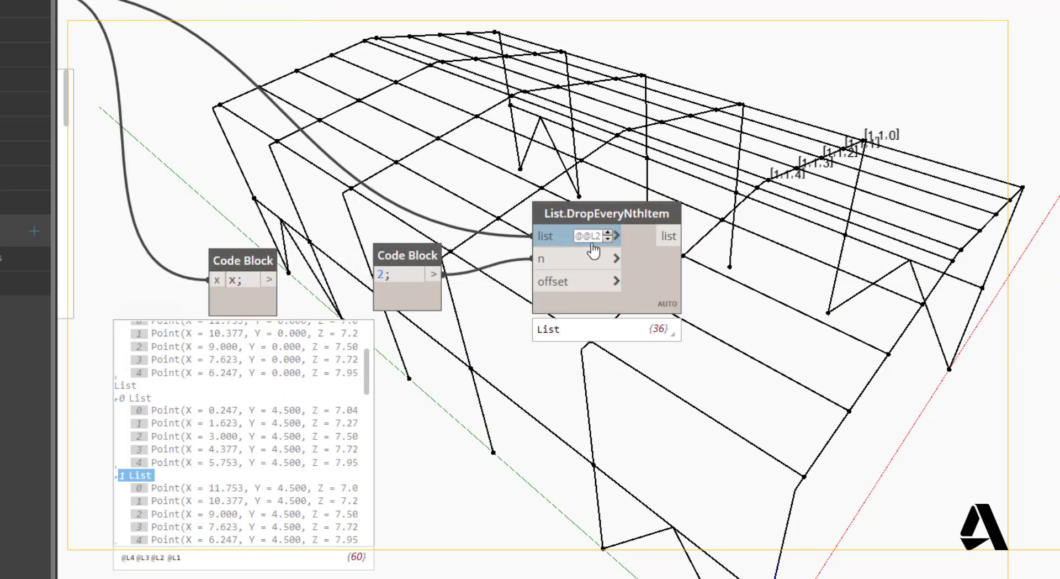
{"action": "left_click_drag", "start_coordinate": [594, 214], "coordinate": [578, 204]}
{"action": "middle_click_drag", "start_coordinate": [619, 145], "coordinate": [561, 126]}
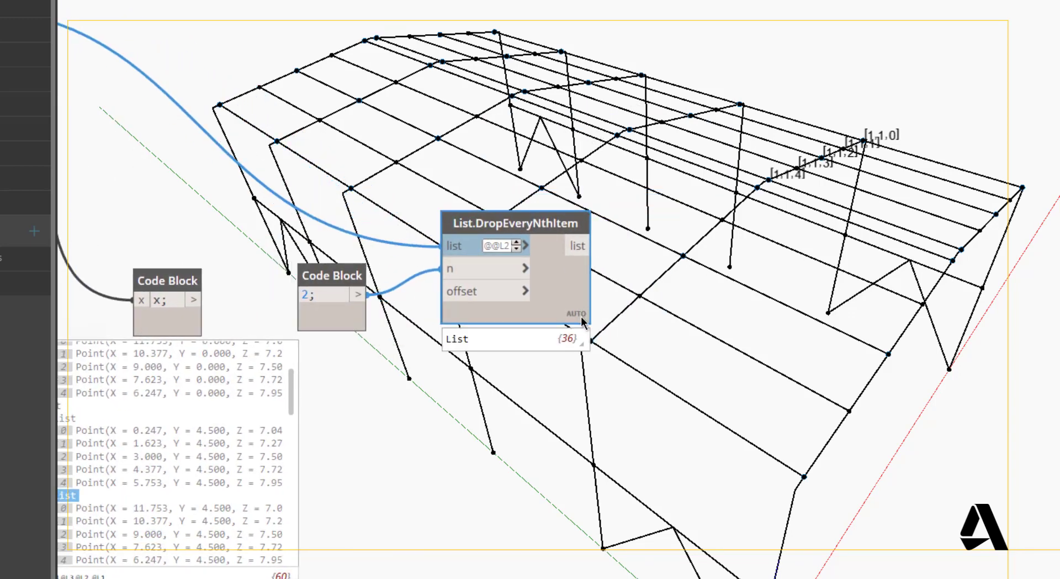
{"action": "mouse_move", "coordinate": [585, 339]}
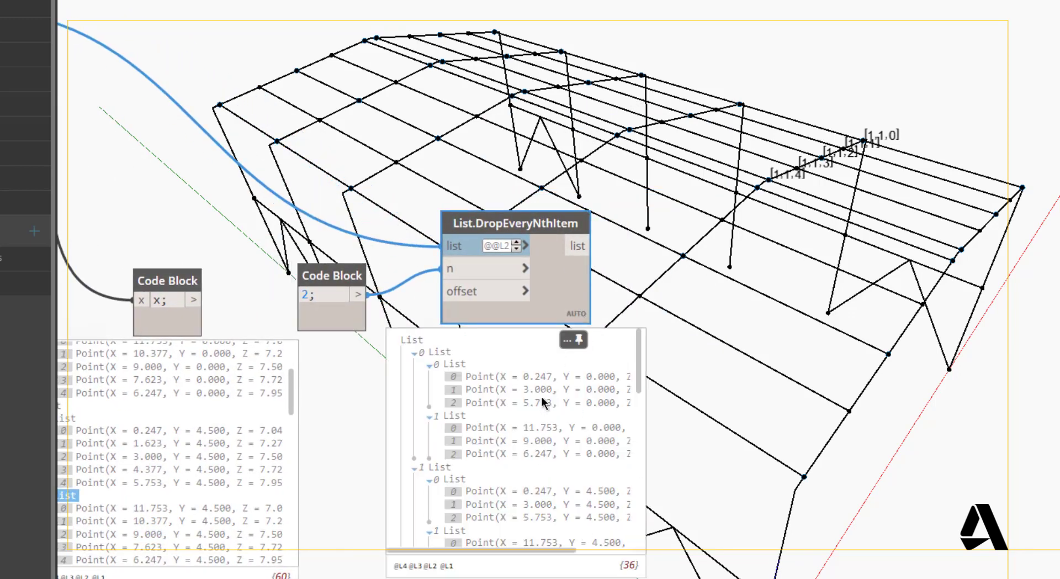
{"action": "left_click", "coordinate": [482, 380]}
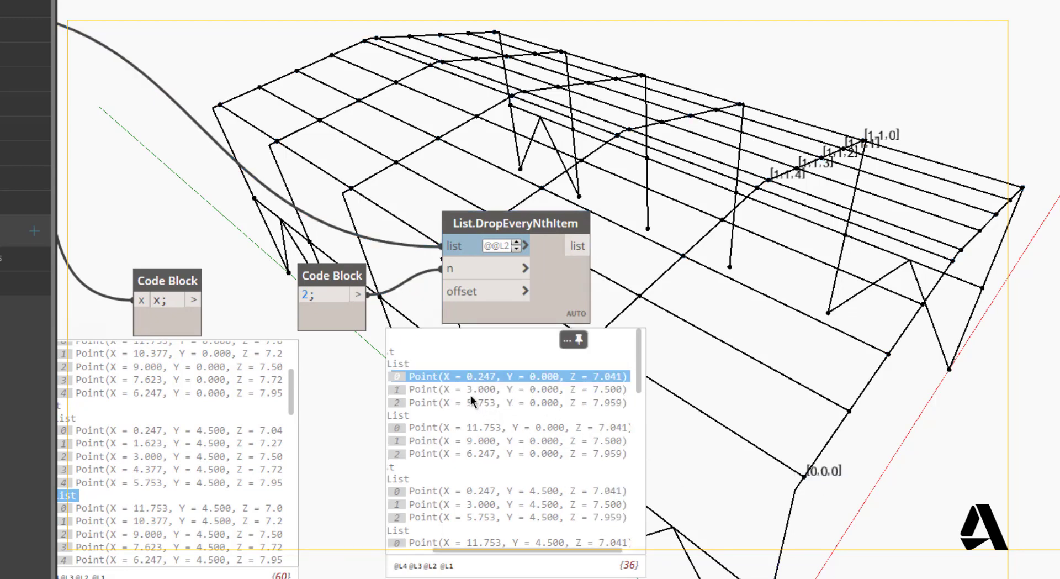
{"action": "left_click", "coordinate": [469, 392]}
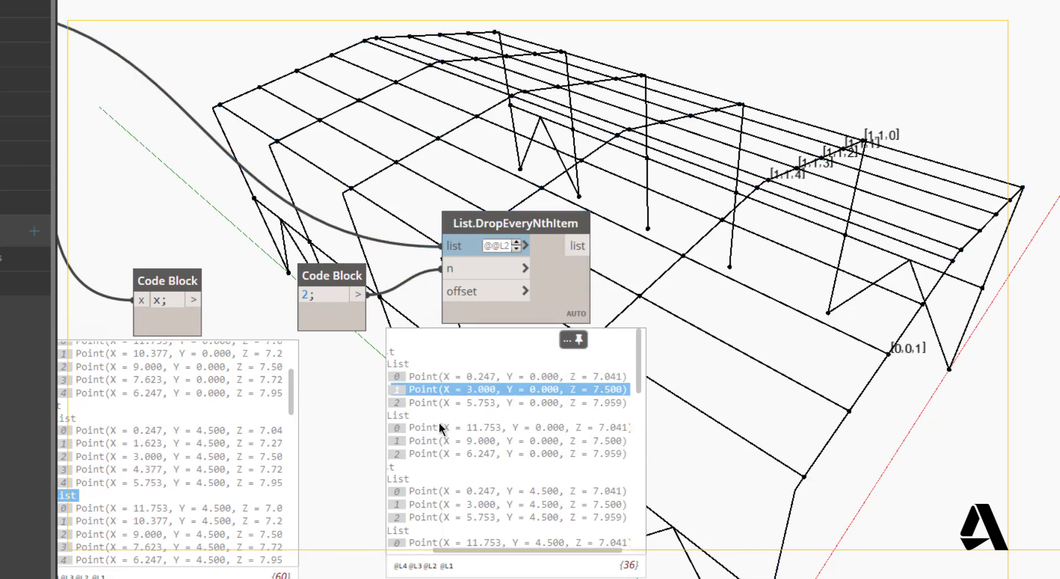
{"action": "left_click", "coordinate": [465, 404]}
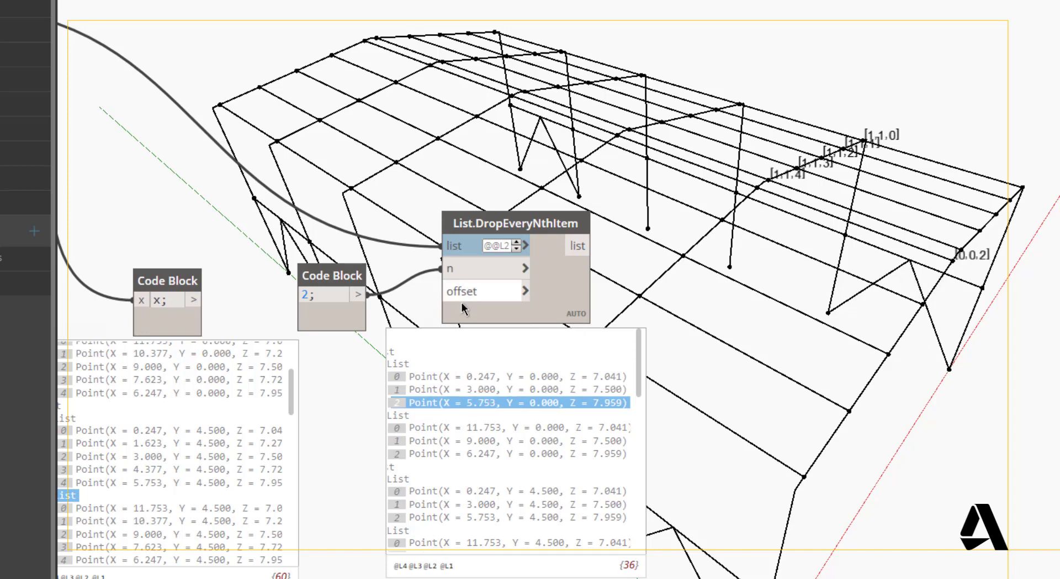
{"action": "middle_click_drag", "start_coordinate": [888, 486], "coordinate": [943, 437]}
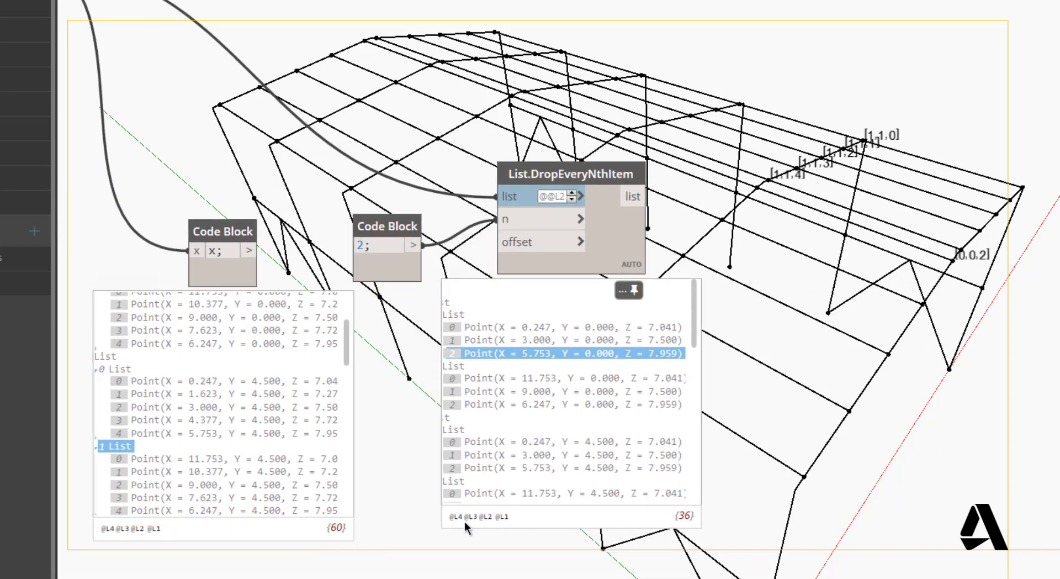
{"action": "left_click_drag", "start_coordinate": [521, 501], "coordinate": [435, 499]}
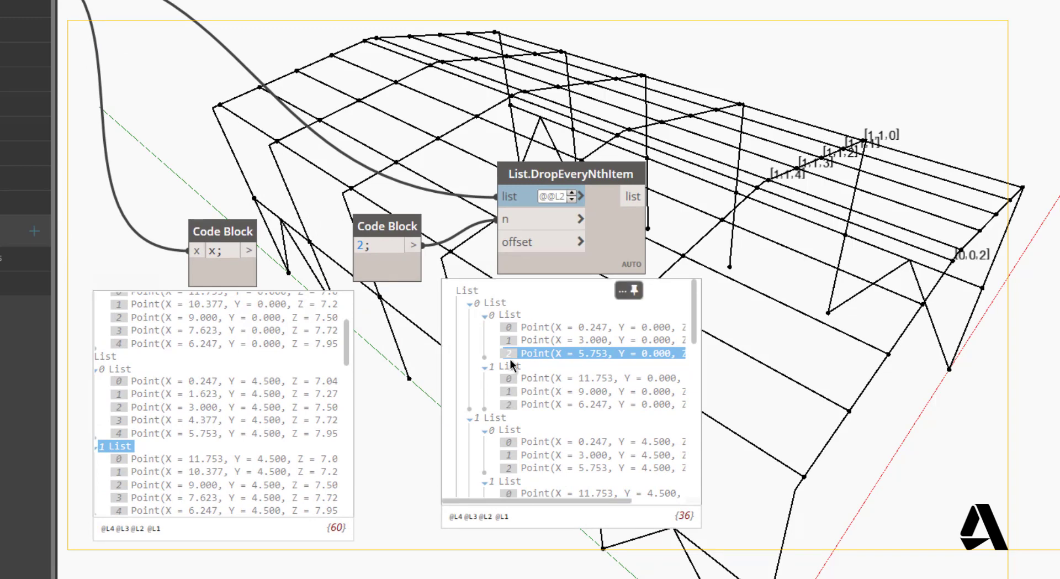
{"action": "left_click", "coordinate": [504, 316]}
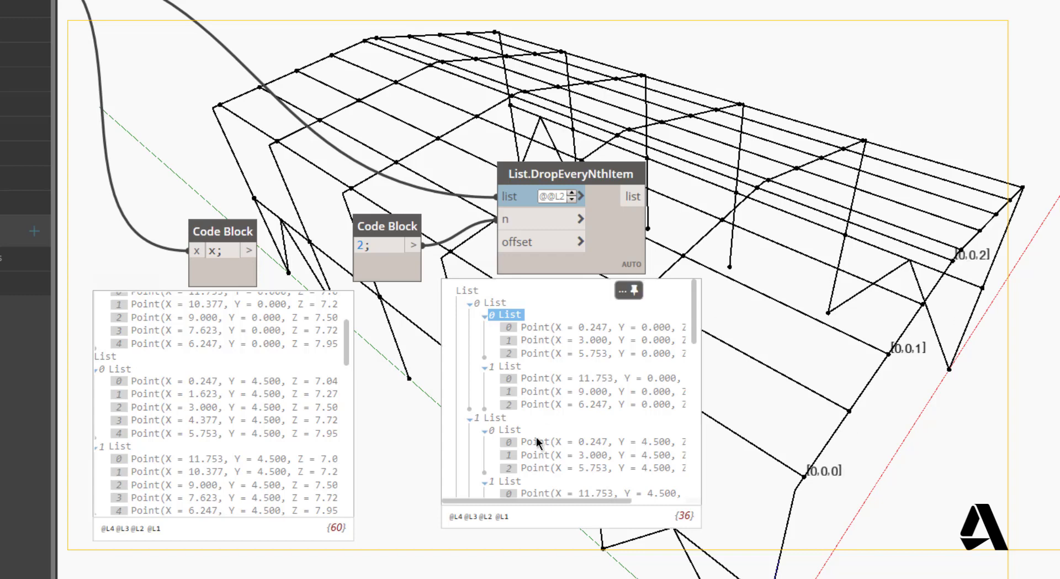
{"action": "left_click", "coordinate": [511, 367]}
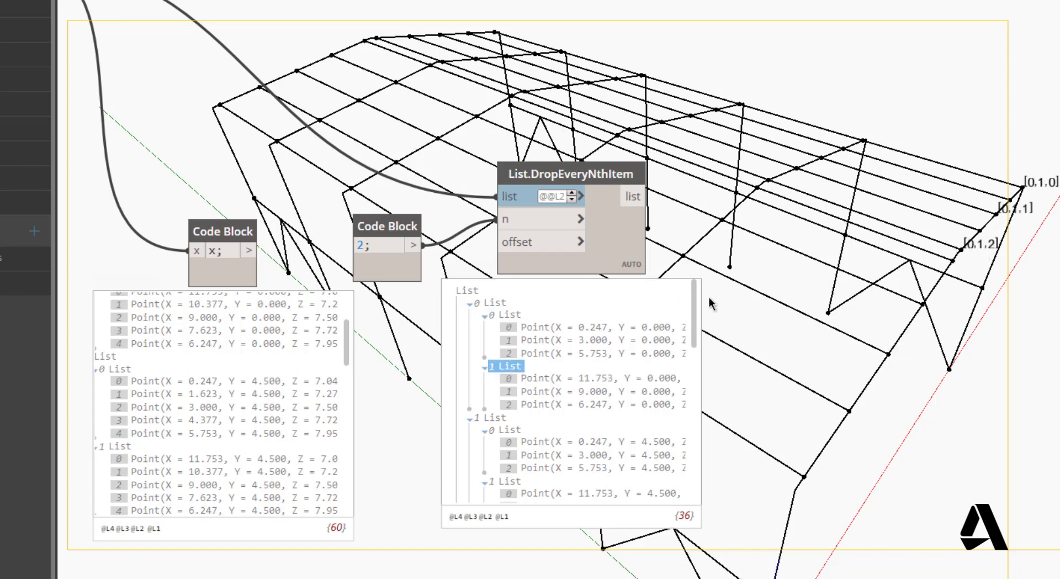
Step: Move Frame.XBracings beside List.DropEveryNthItem and connect the filtered list output to its points input
{"action": "scroll", "coordinate": [746, 398], "scroll_direction": "down", "scroll_amount": 4}
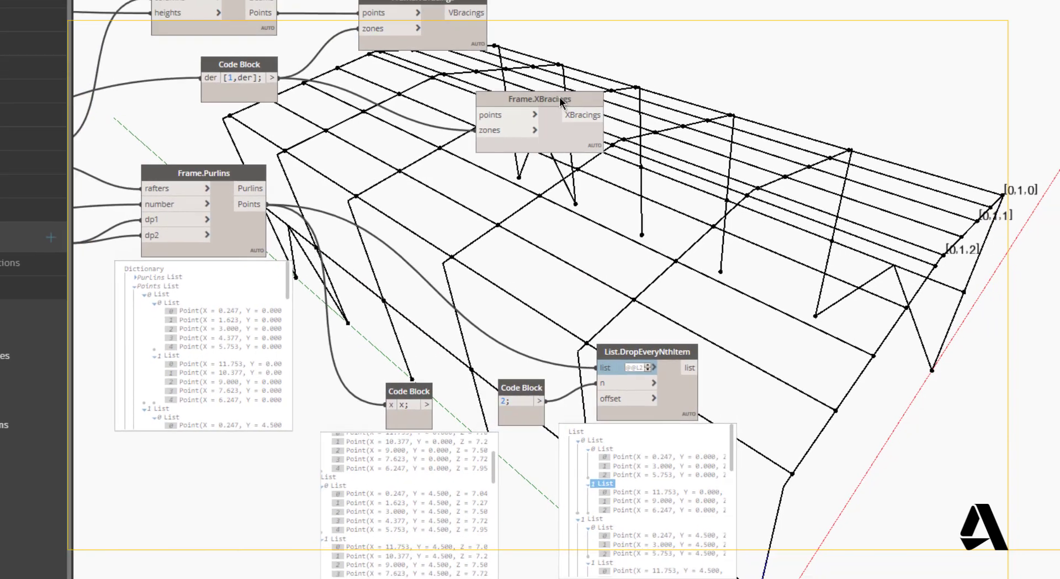
{"action": "left_click_drag", "start_coordinate": [556, 89], "coordinate": [746, 249]}
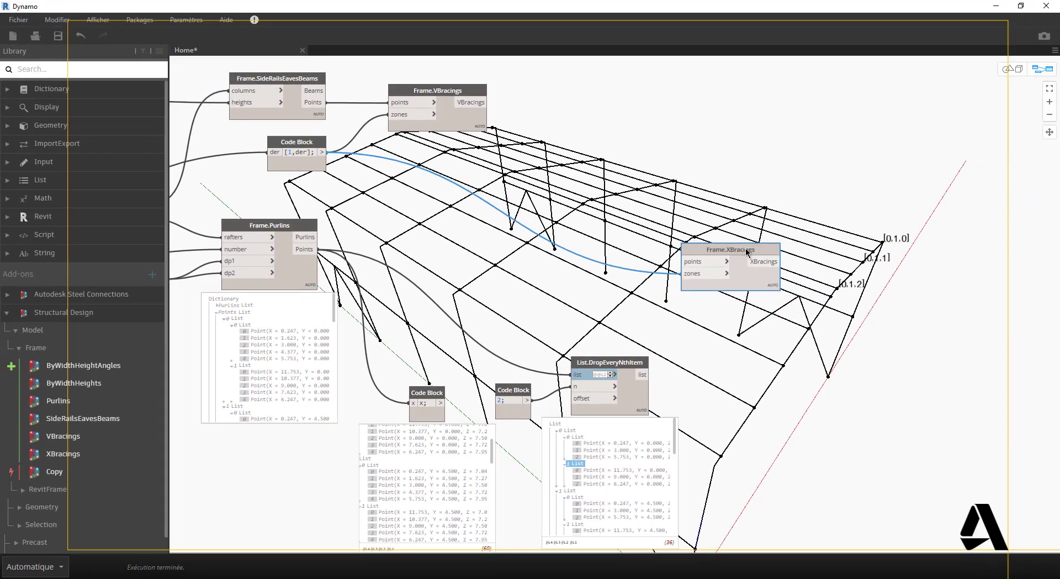
{"action": "left_click", "coordinate": [650, 375]}
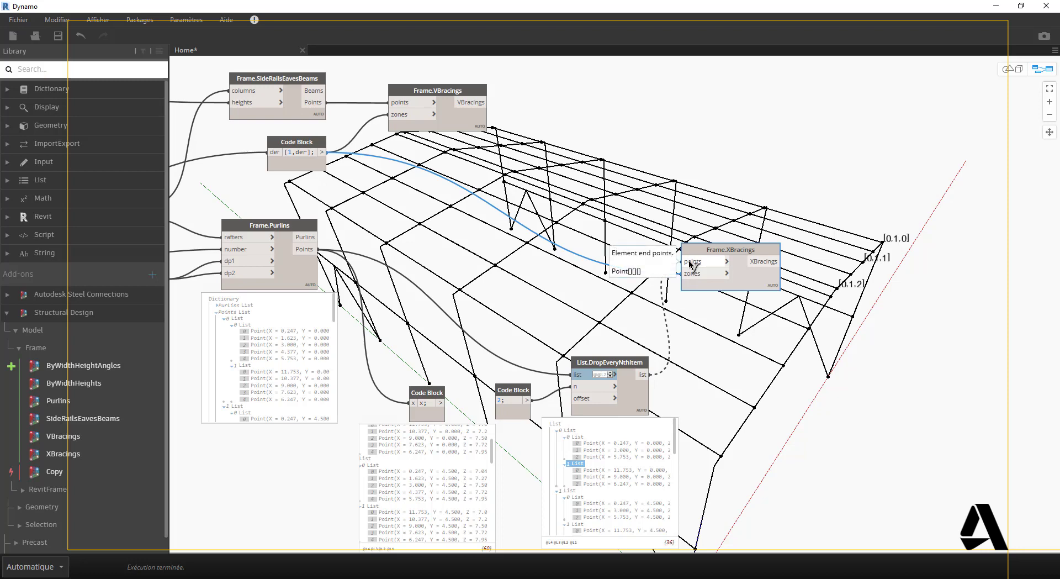
{"action": "left_click", "coordinate": [687, 272]}
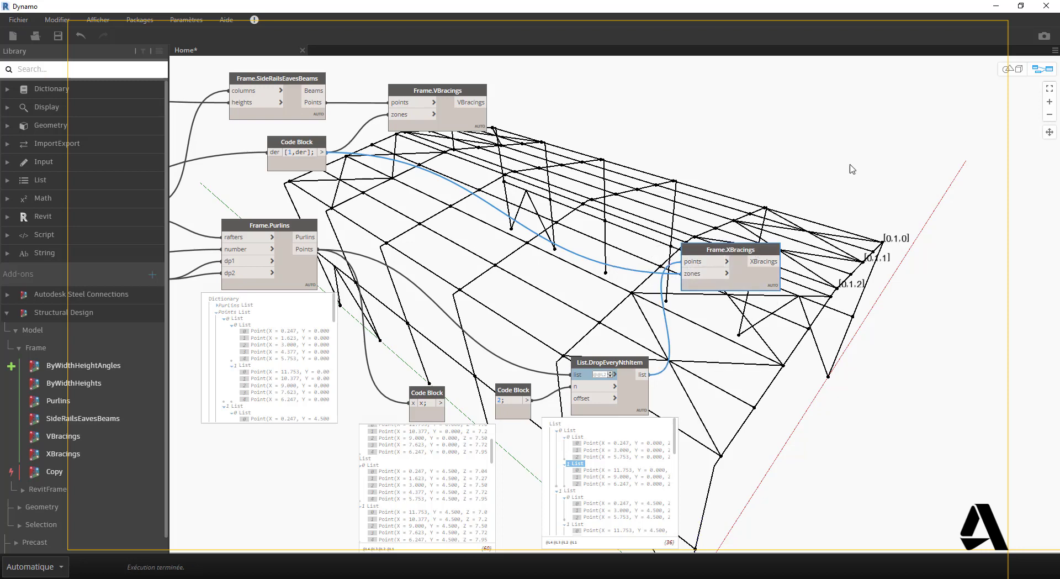
Step: Inspect the roof X bracings in the 3D geometry preview, then switch to Revit and look at the frame in its 3D view
{"action": "left_click", "coordinate": [1009, 72]}
{"action": "middle_click_drag", "start_coordinate": [792, 289], "coordinate": [724, 282]}
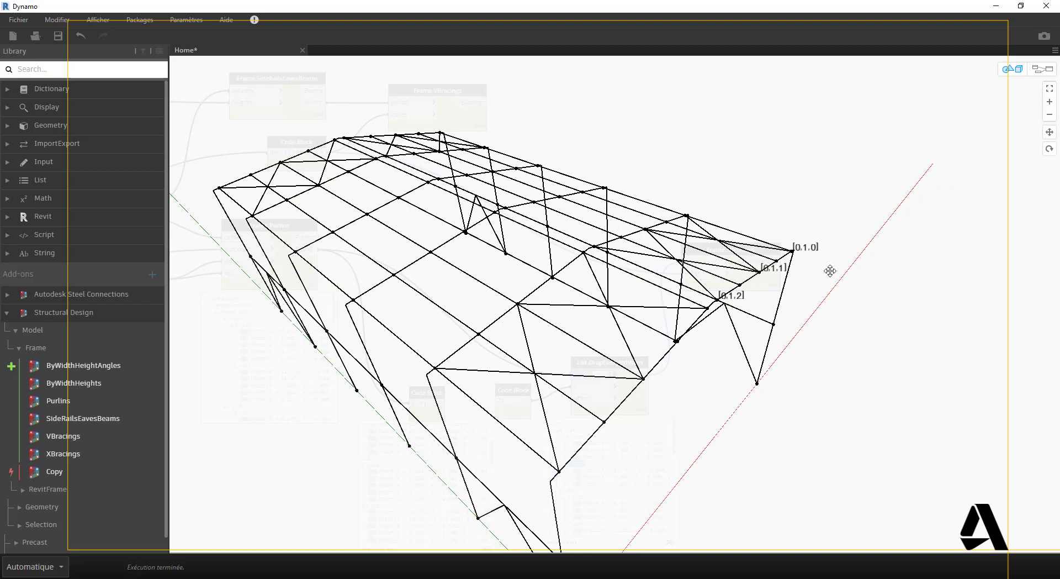
{"action": "right_click_drag", "start_coordinate": [831, 271], "coordinate": [913, 201]}
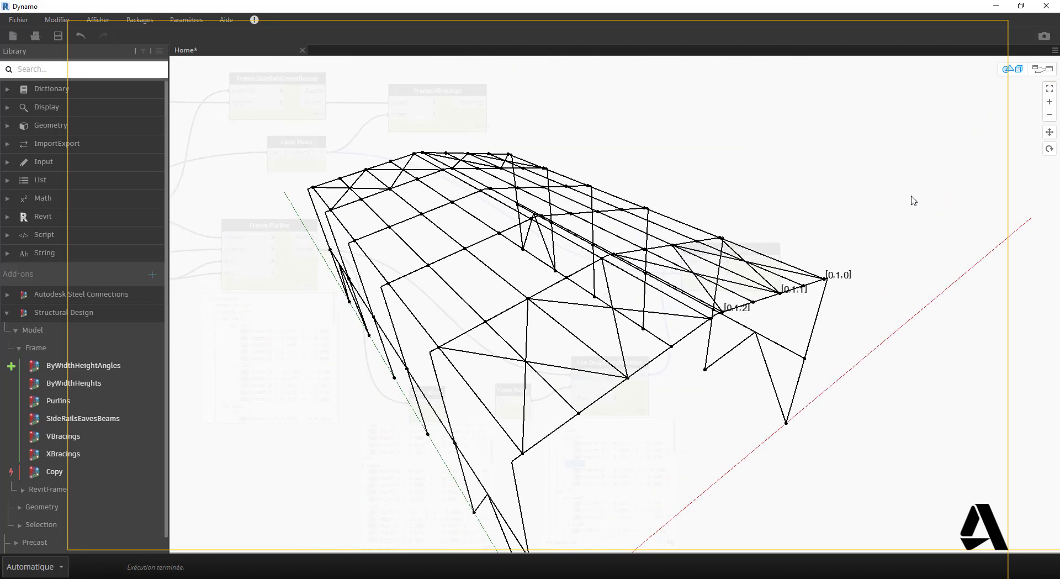
{"action": "left_click", "coordinate": [997, 10]}
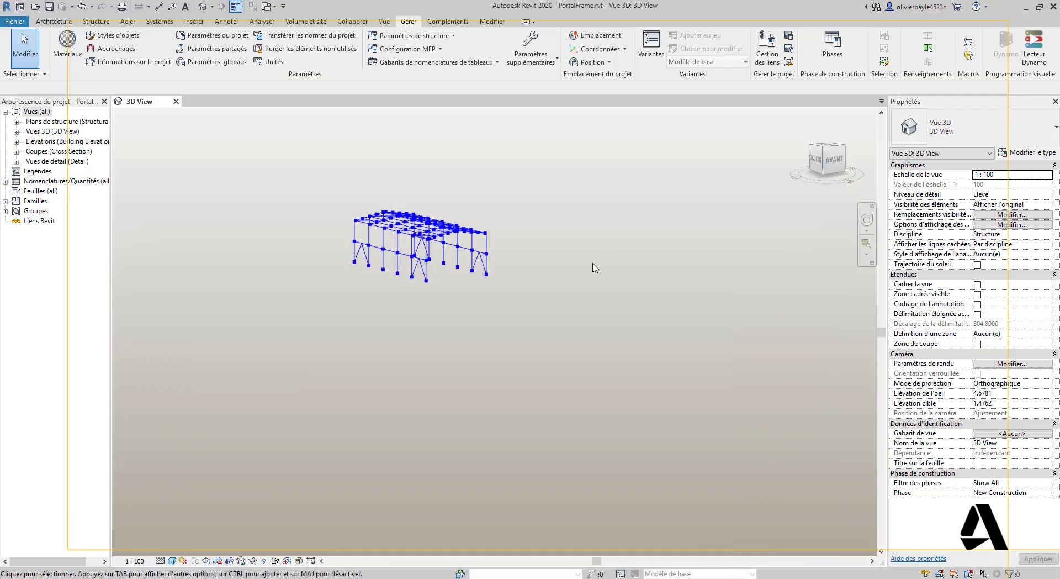
{"action": "middle_click_drag", "start_coordinate": [595, 267], "coordinate": [592, 360]}
{"action": "scroll", "coordinate": [531, 381], "scroll_direction": "up", "scroll_amount": 5}
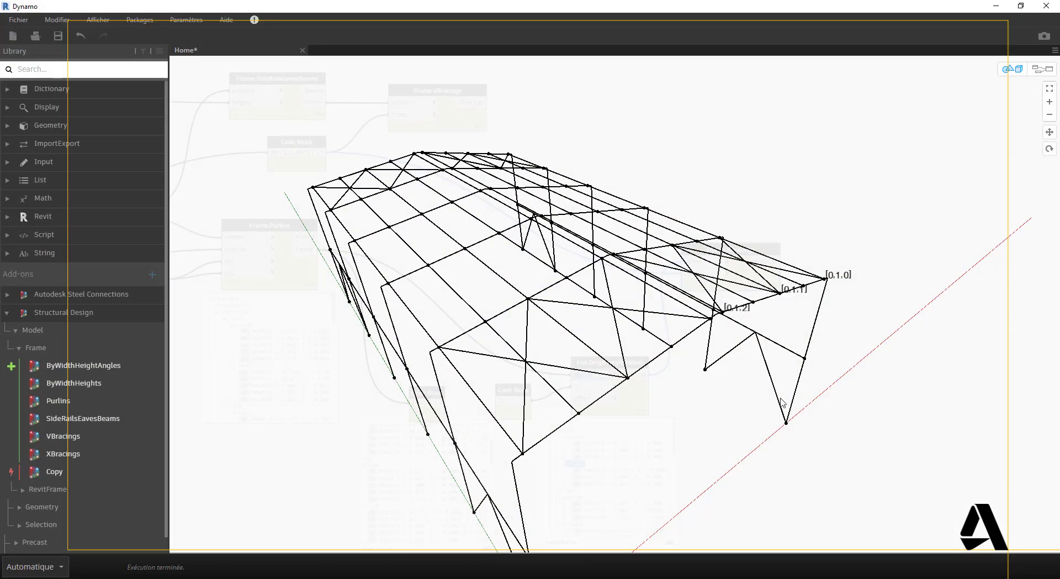
Step: Return to Dynamo's node graph, add a StructuralFraming.BeamByCurve node and place it in the free space above Frame.XBracings
{"action": "left_click", "coordinate": [1010, 75]}
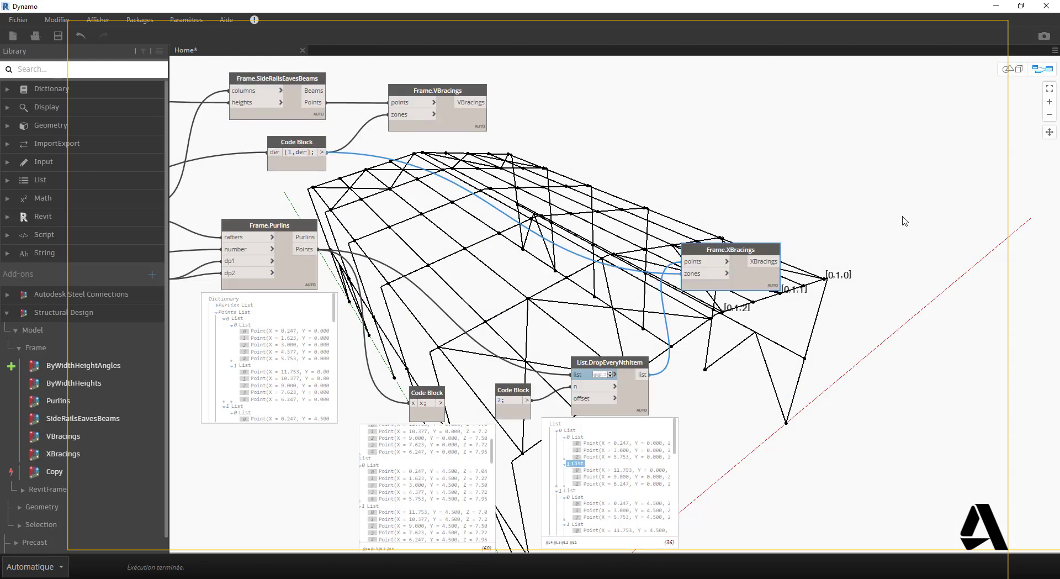
{"action": "middle_click_drag", "start_coordinate": [786, 260], "coordinate": [626, 205]}
{"action": "middle_click_drag", "start_coordinate": [748, 240], "coordinate": [522, 235]}
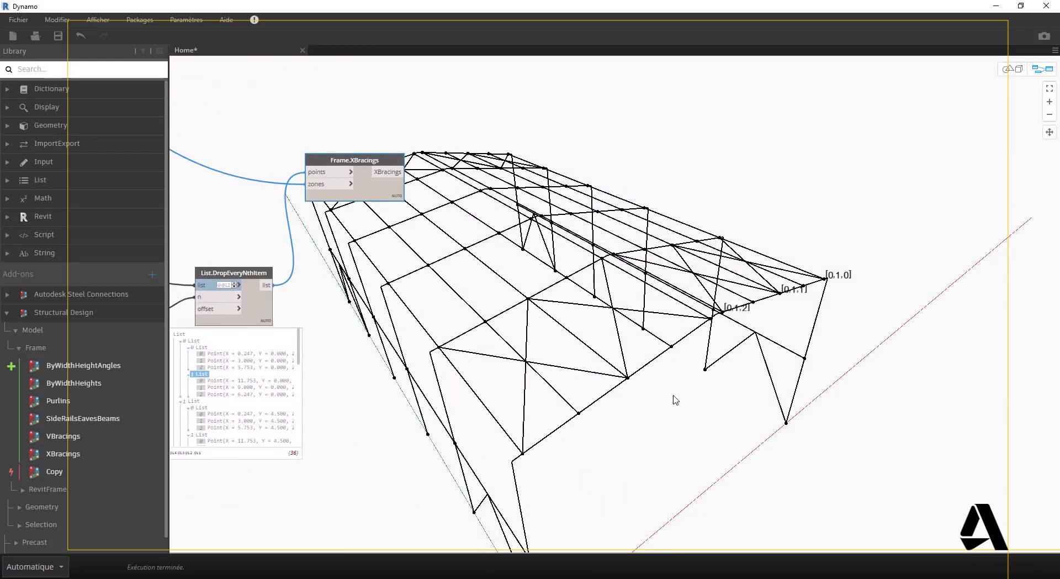
{"action": "middle_click_drag", "start_coordinate": [603, 397], "coordinate": [659, 396]}
{"action": "right_click", "coordinate": [716, 390]}
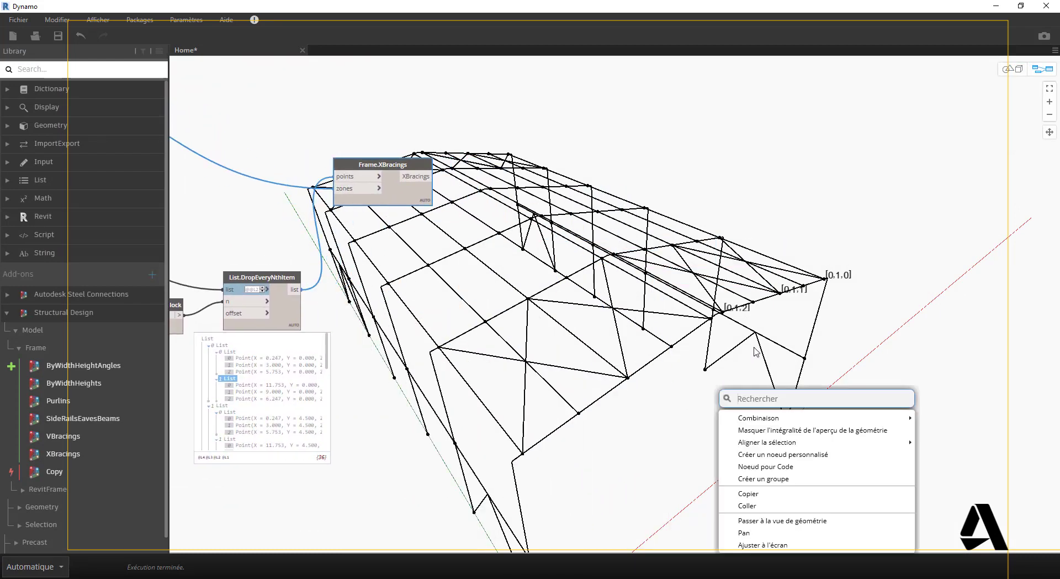
{"action": "middle_click_drag", "start_coordinate": [495, 302], "coordinate": [873, 289]}
{"action": "middle_click_drag", "start_coordinate": [425, 247], "coordinate": [499, 363]}
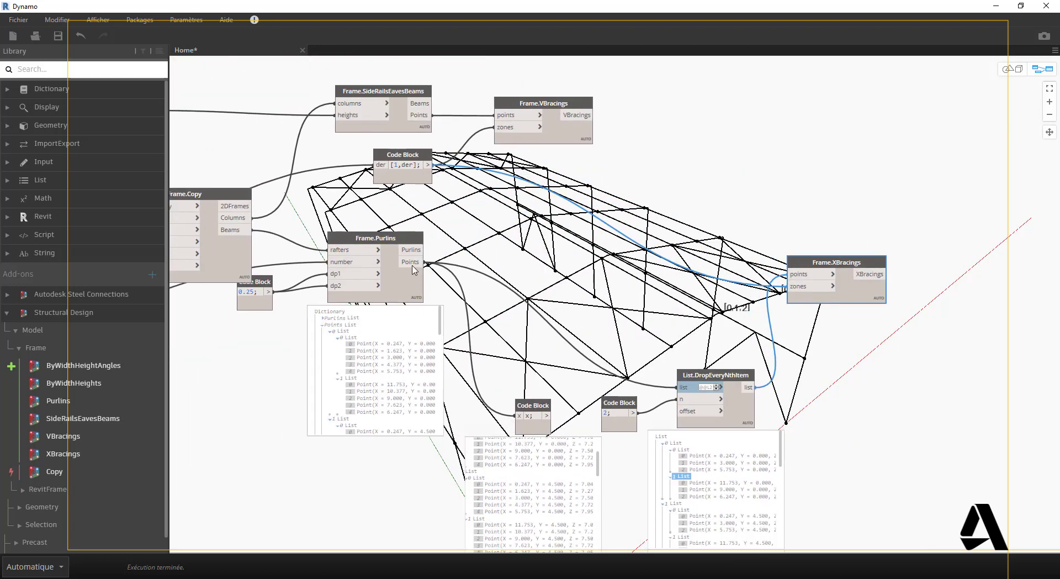
{"action": "right_click", "coordinate": [874, 136]}
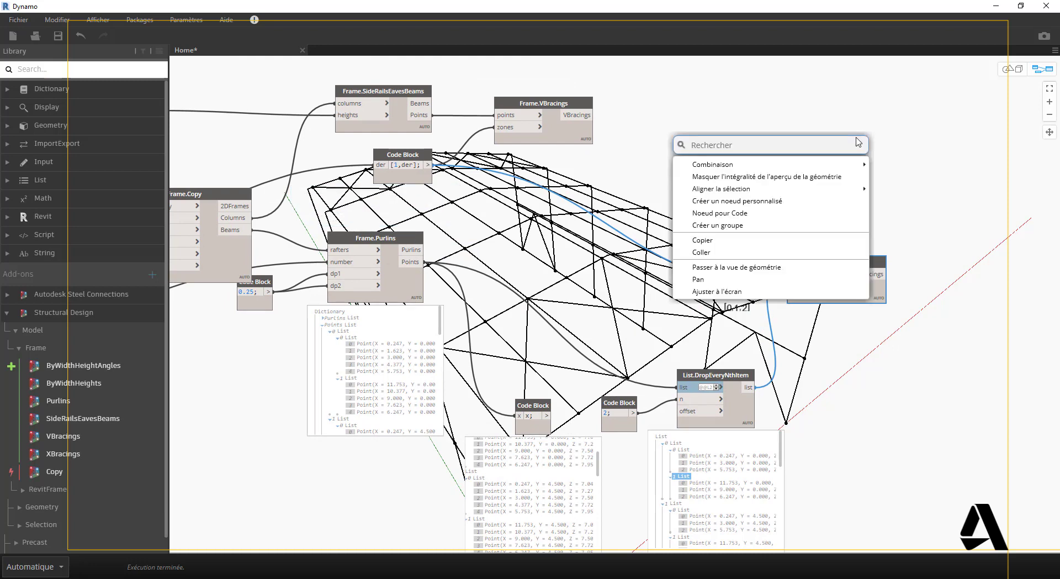
{"action": "type", "text": "beam"}
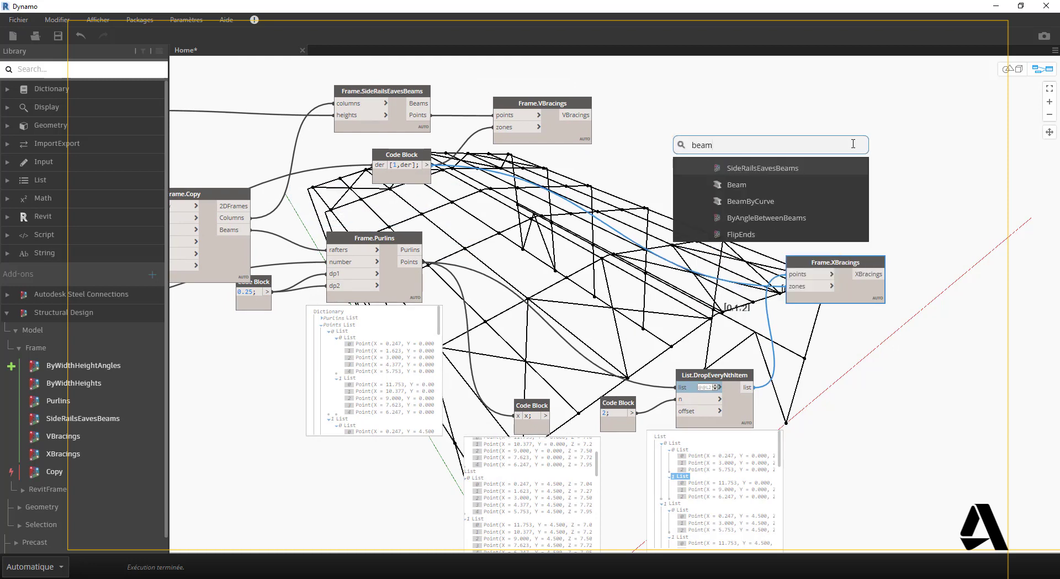
{"action": "left_click", "coordinate": [762, 201]}
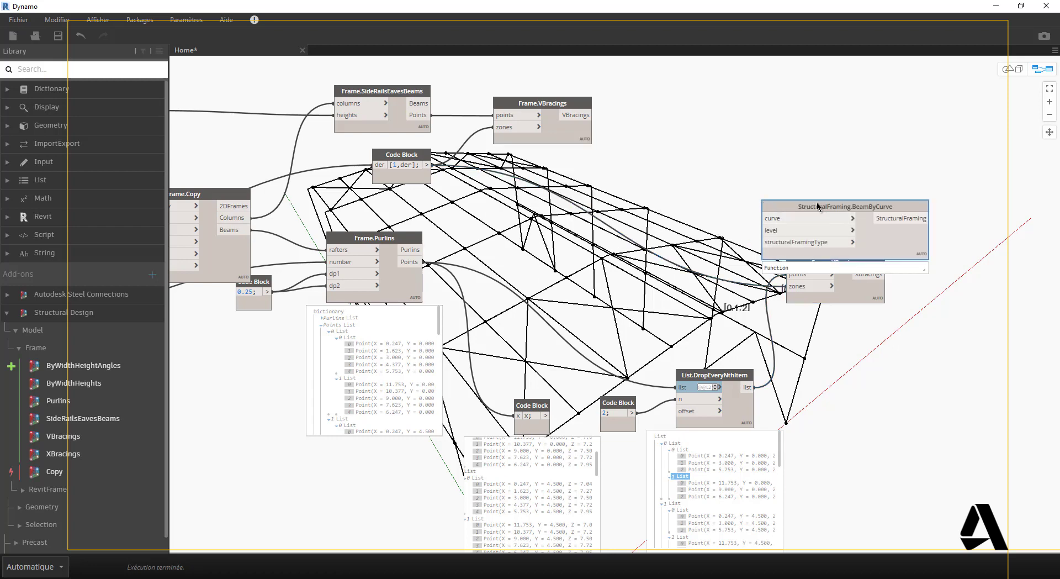
{"action": "left_click_drag", "start_coordinate": [817, 201], "coordinate": [721, 174]}
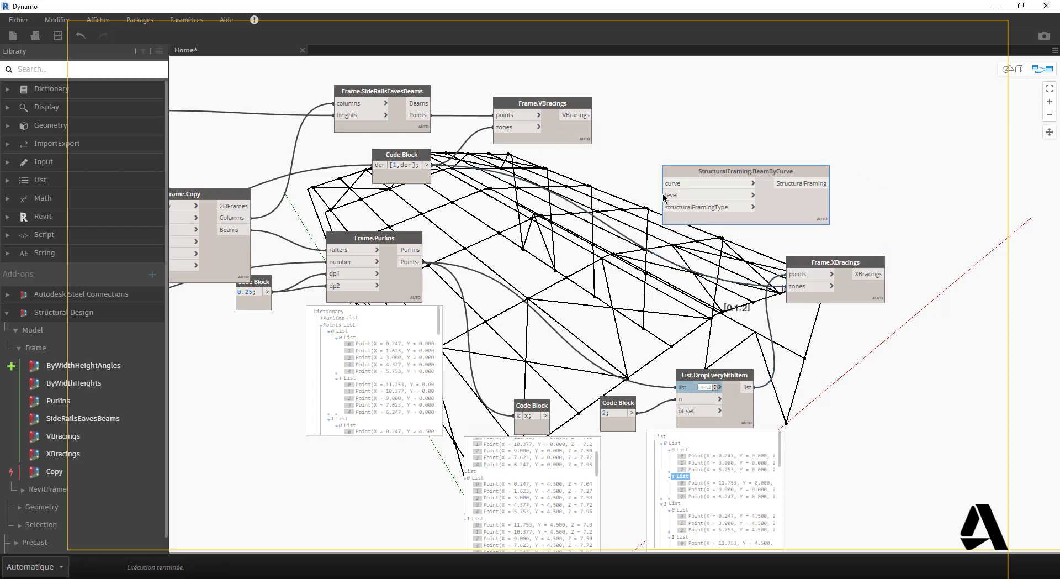
{"action": "left_click_drag", "start_coordinate": [693, 173], "coordinate": [708, 175]}
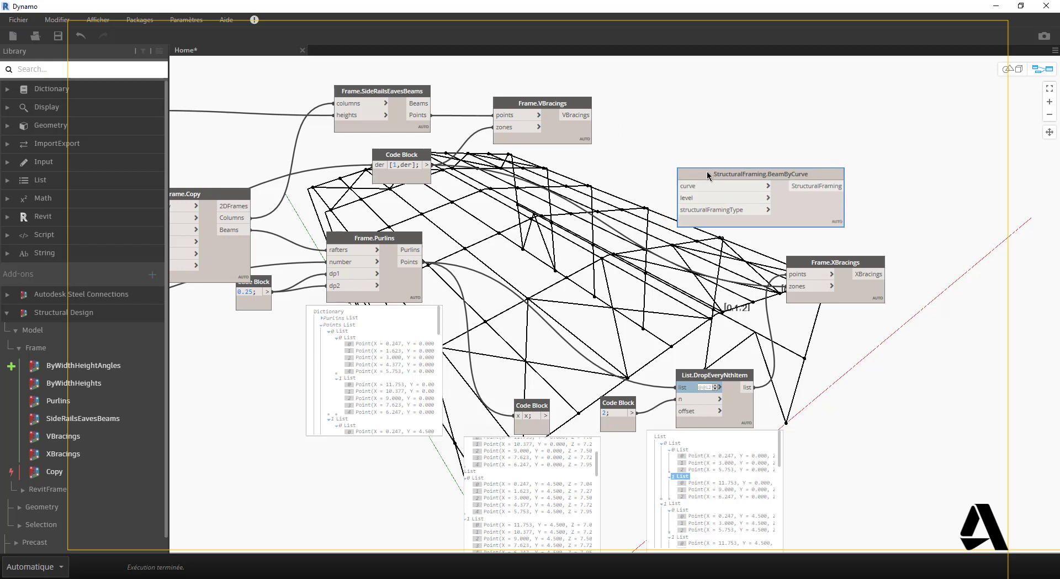
Step: Connect Frame.Purlins' Purlins output to the curve input of StructuralFraming.BeamByCurve and move the node up, clear of the other nodes
{"action": "left_click", "coordinate": [423, 249]}
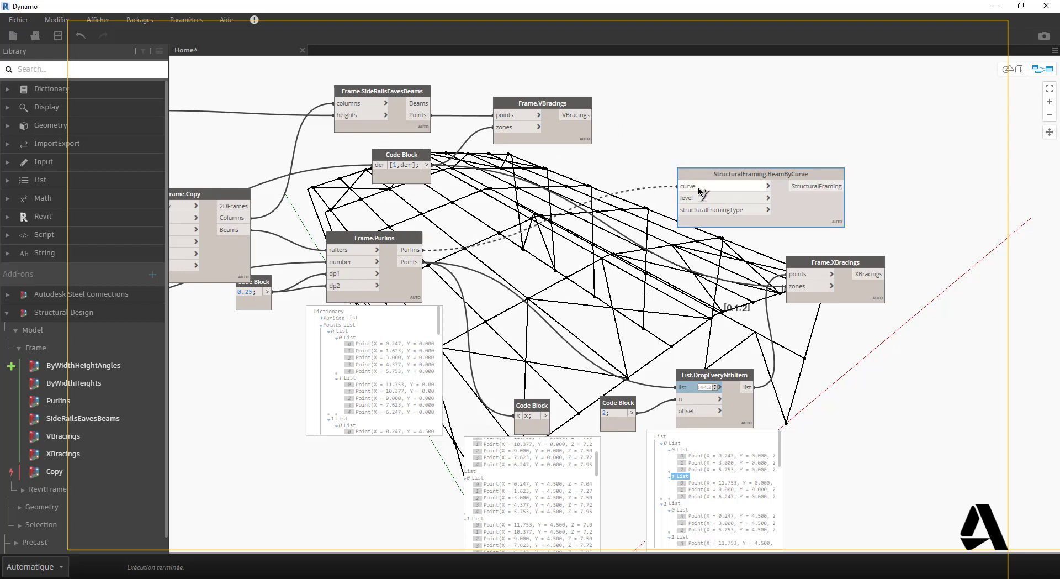
{"action": "left_click", "coordinate": [681, 187]}
{"action": "left_click_drag", "start_coordinate": [746, 173], "coordinate": [781, 92]}
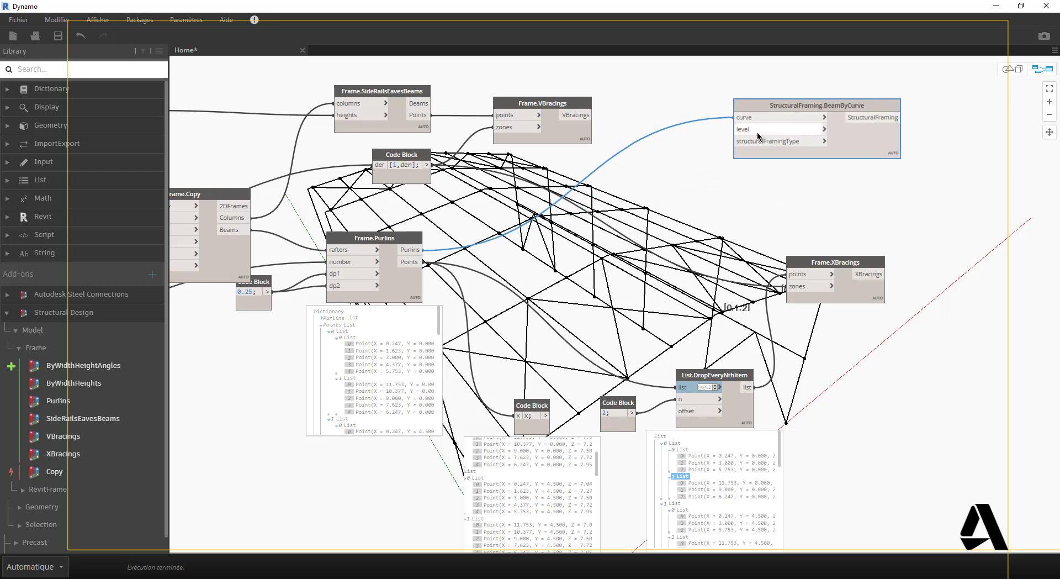
Step: Add a Levels node set to Level 1 and connect it to the level input of StructuralFraming.BeamByCurve
{"action": "right_click", "coordinate": [657, 176]}
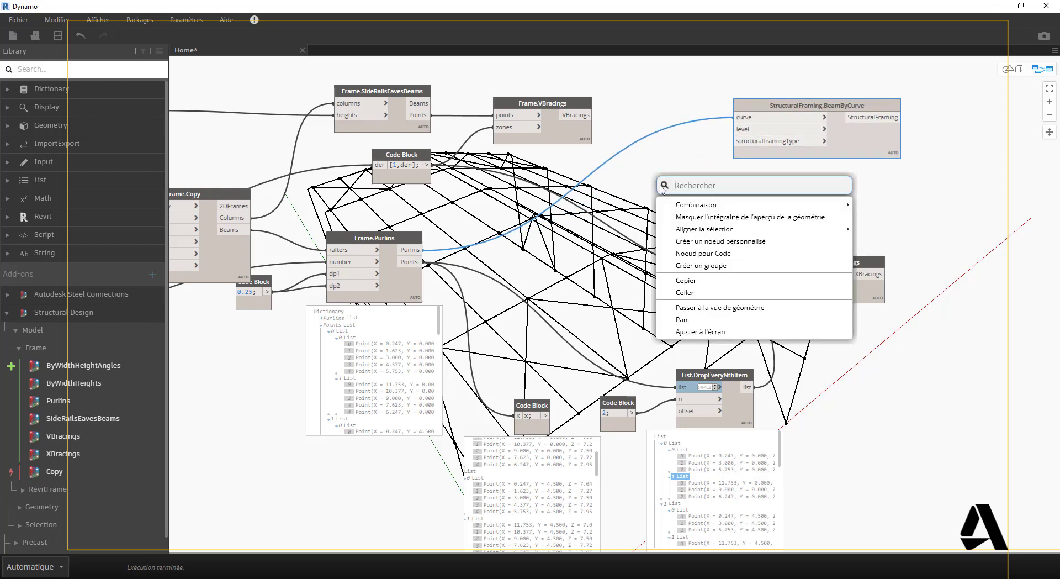
{"action": "type", "text": "level"}
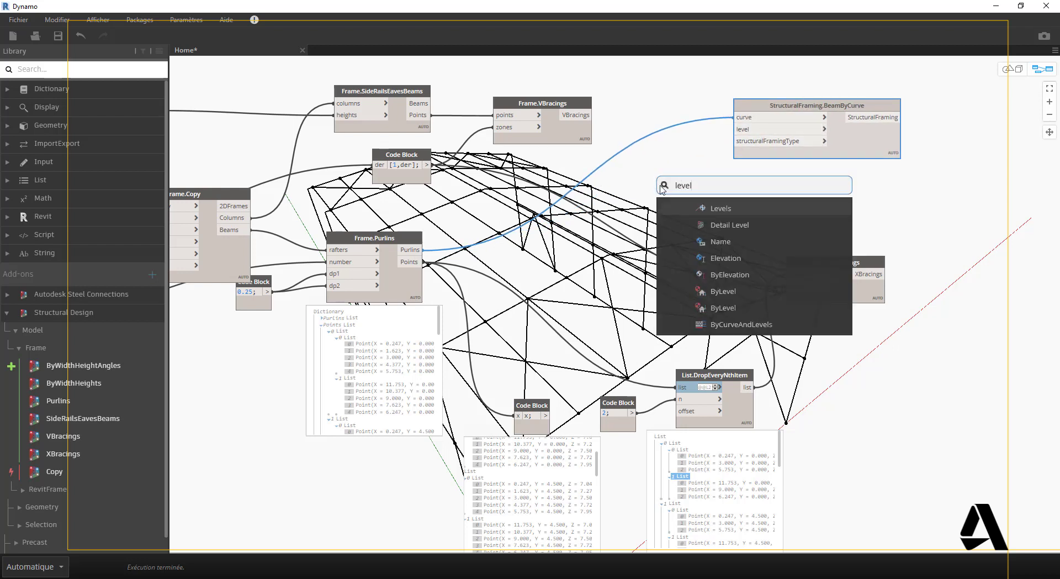
{"action": "left_click", "coordinate": [716, 209]}
{"action": "left_click_drag", "start_coordinate": [695, 200], "coordinate": [640, 150]}
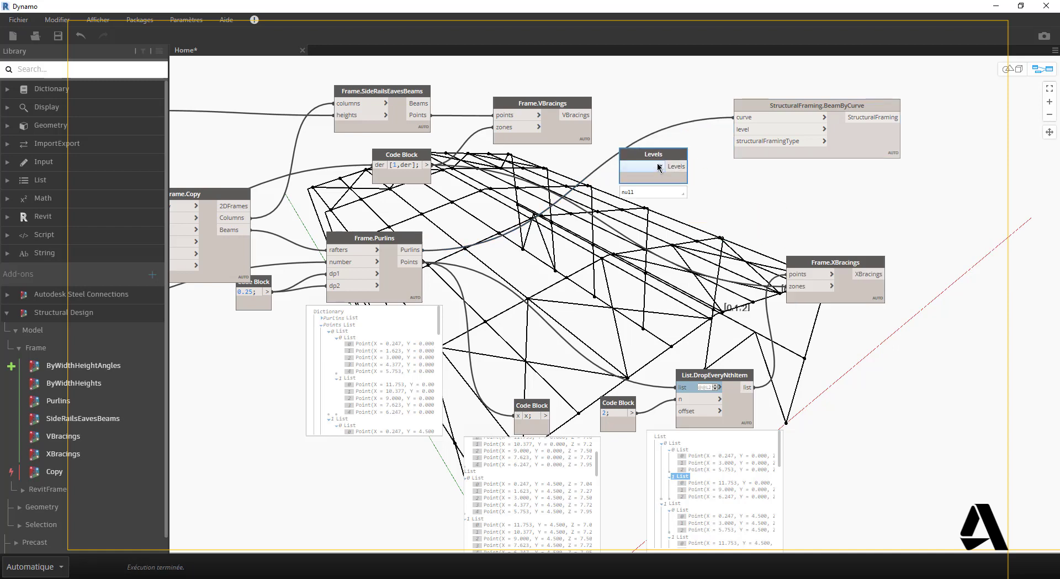
{"action": "left_click", "coordinate": [659, 167]}
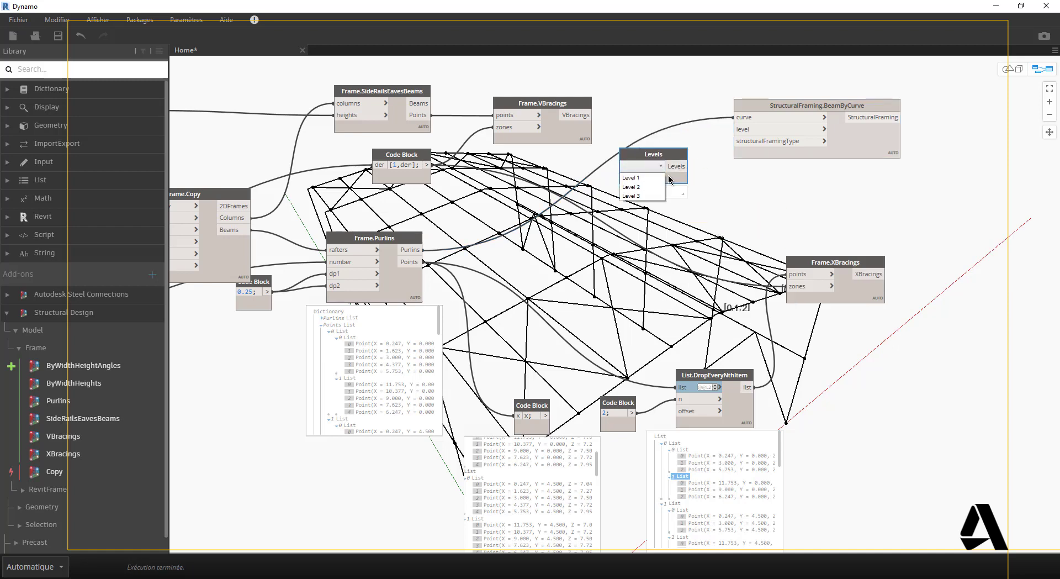
{"action": "left_click", "coordinate": [639, 177]}
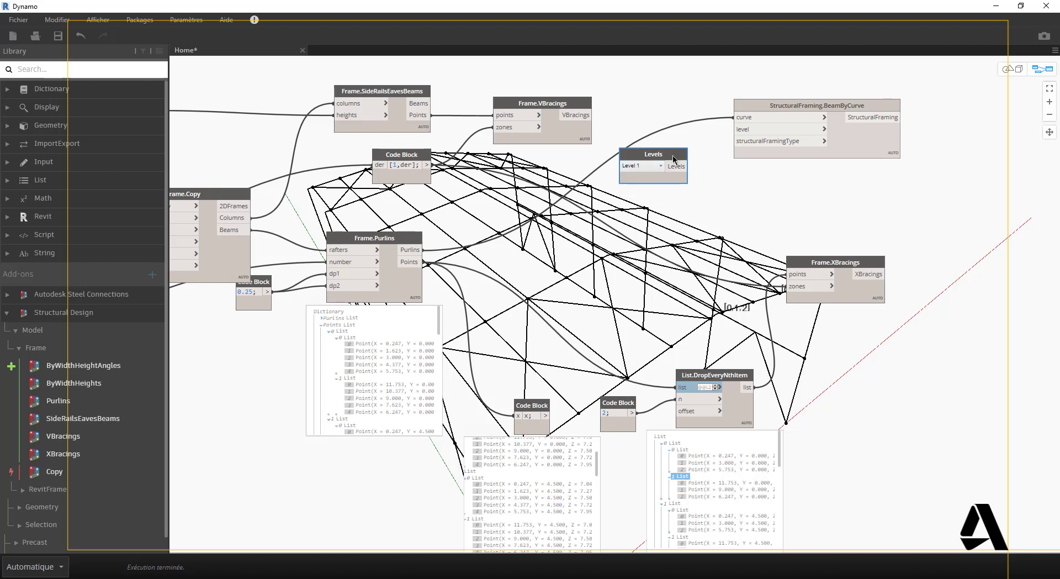
{"action": "left_click_drag", "start_coordinate": [684, 167], "coordinate": [736, 129]}
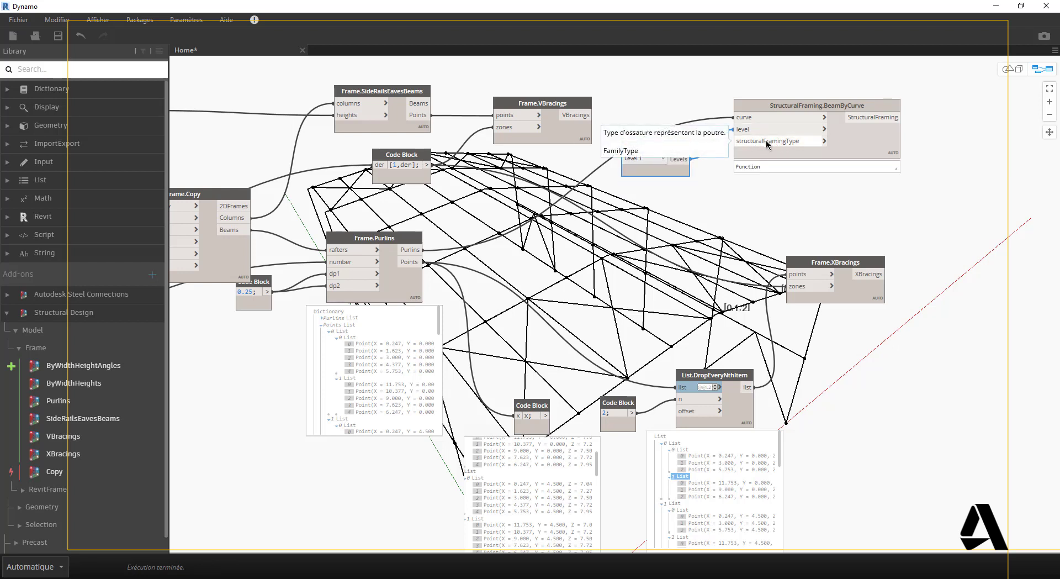
Step: Add a Structural Framing Types node and place it just below the Levels node
{"action": "left_click", "coordinate": [764, 191]}
{"action": "right_click", "coordinate": [764, 191]}
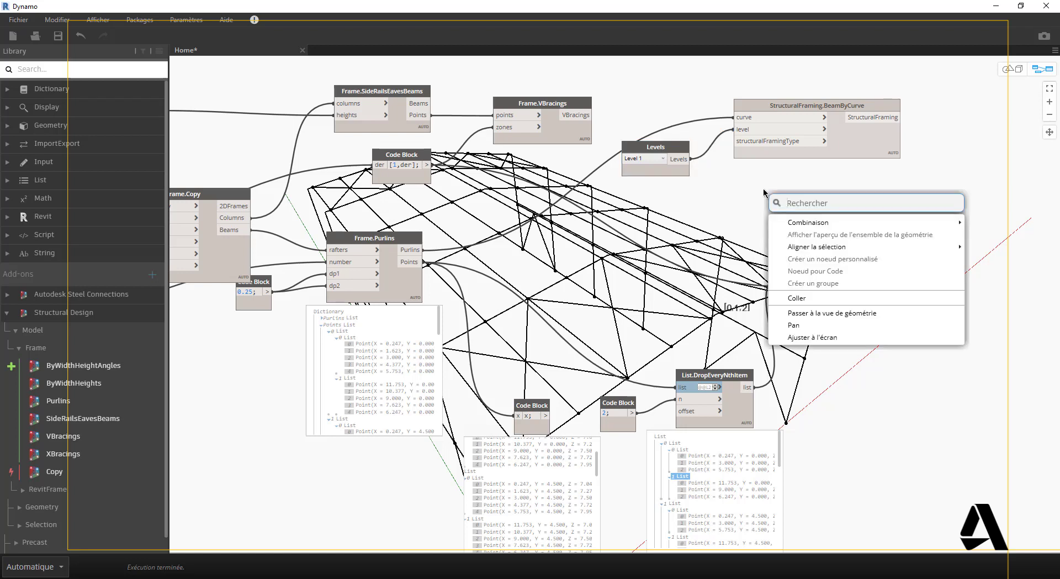
{"action": "type", "text": "fr"}
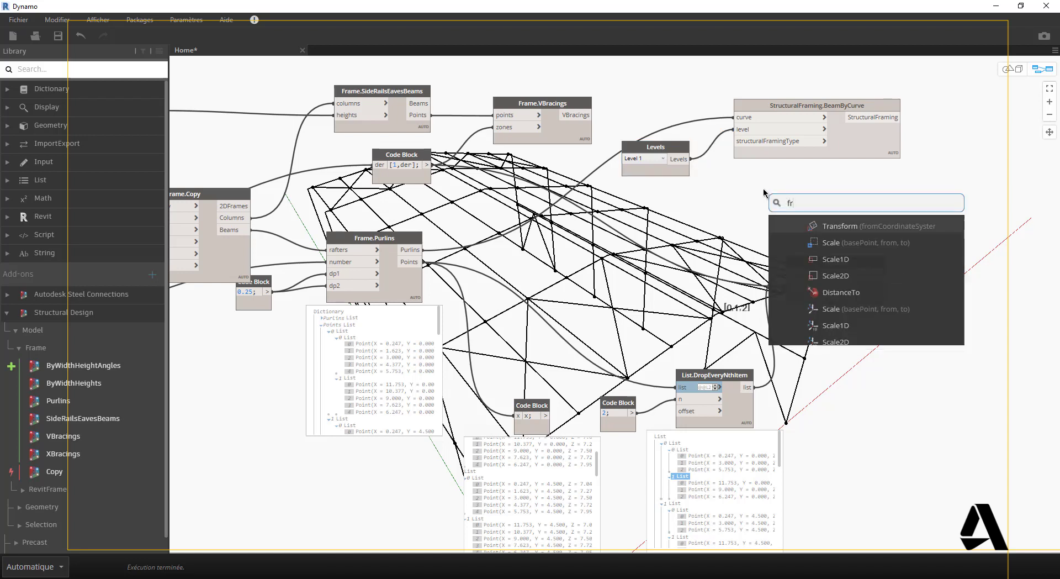
{"action": "type", "text": "a"}
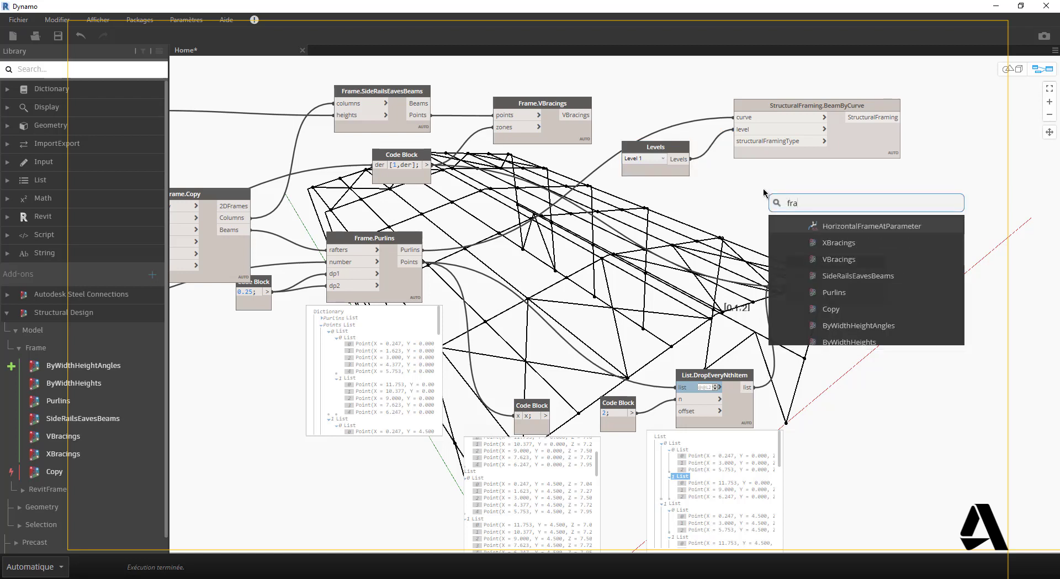
{"action": "type", "text": "ming"}
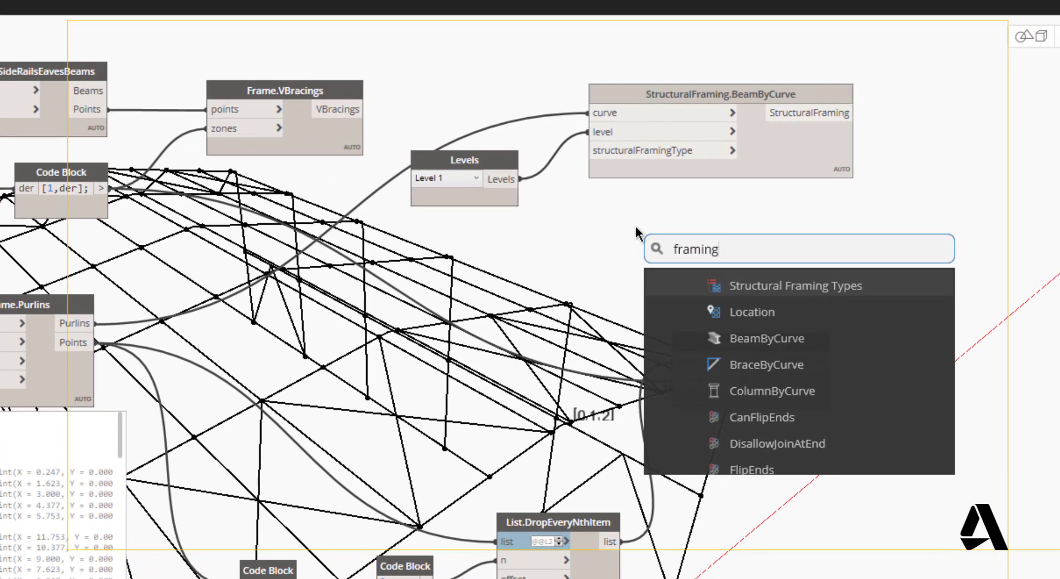
{"action": "left_click", "coordinate": [781, 286]}
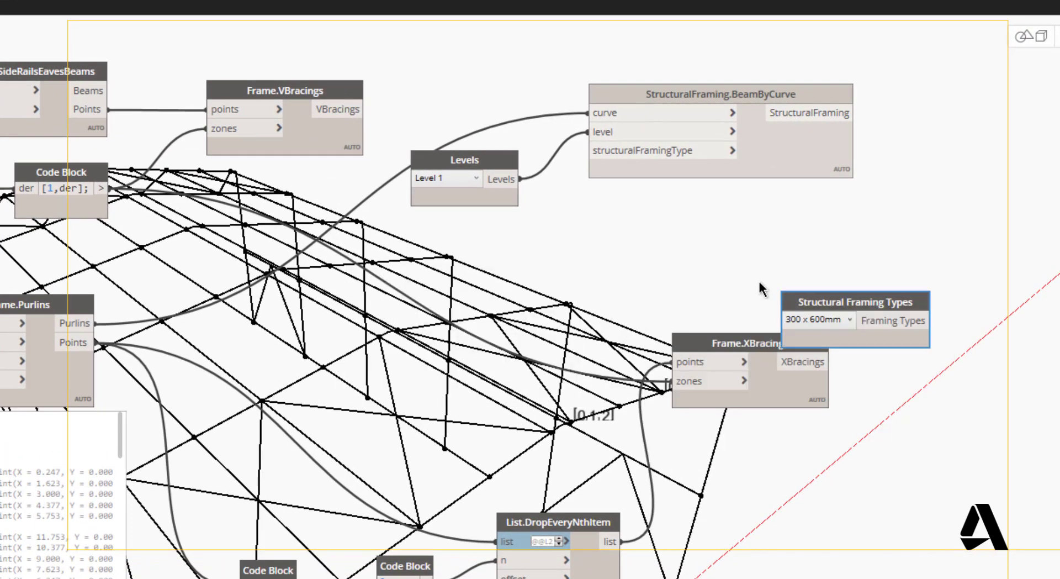
{"action": "left_click_drag", "start_coordinate": [823, 301], "coordinate": [457, 236]}
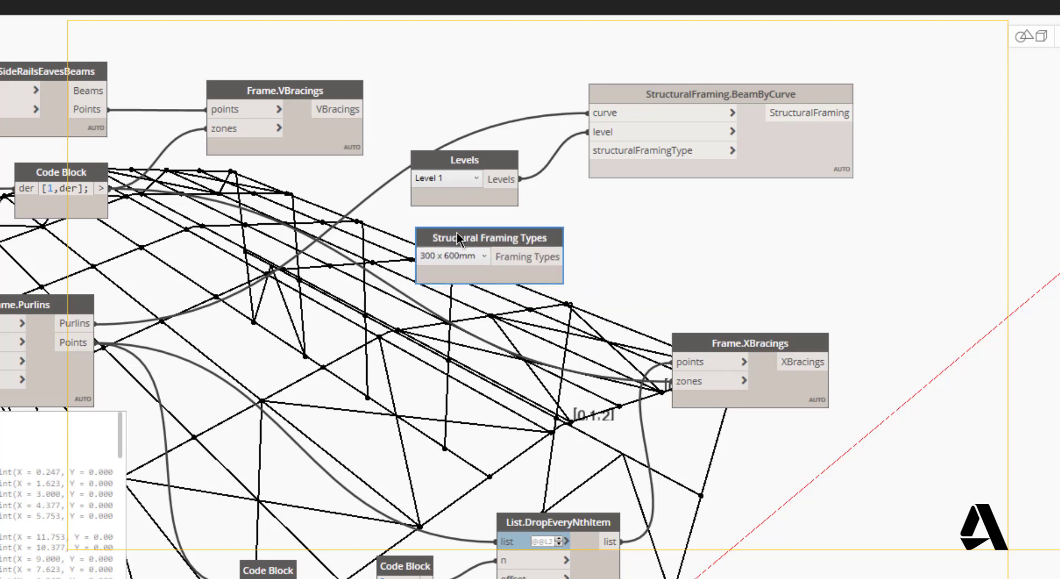
Step: Set the Structural Framing Types node to the UAP200 profile
{"action": "left_click", "coordinate": [488, 257]}
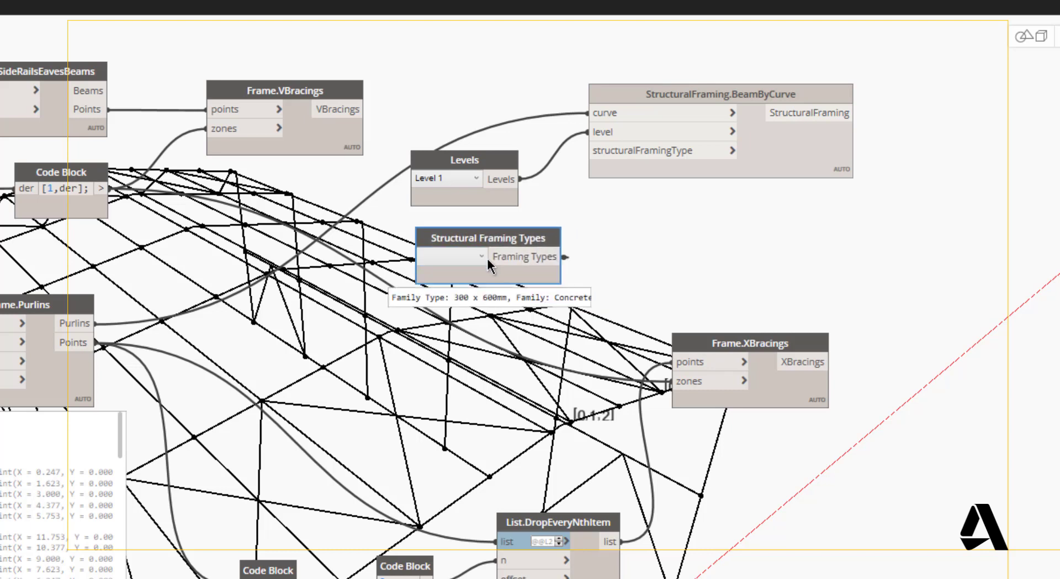
{"action": "left_click", "coordinate": [480, 255]}
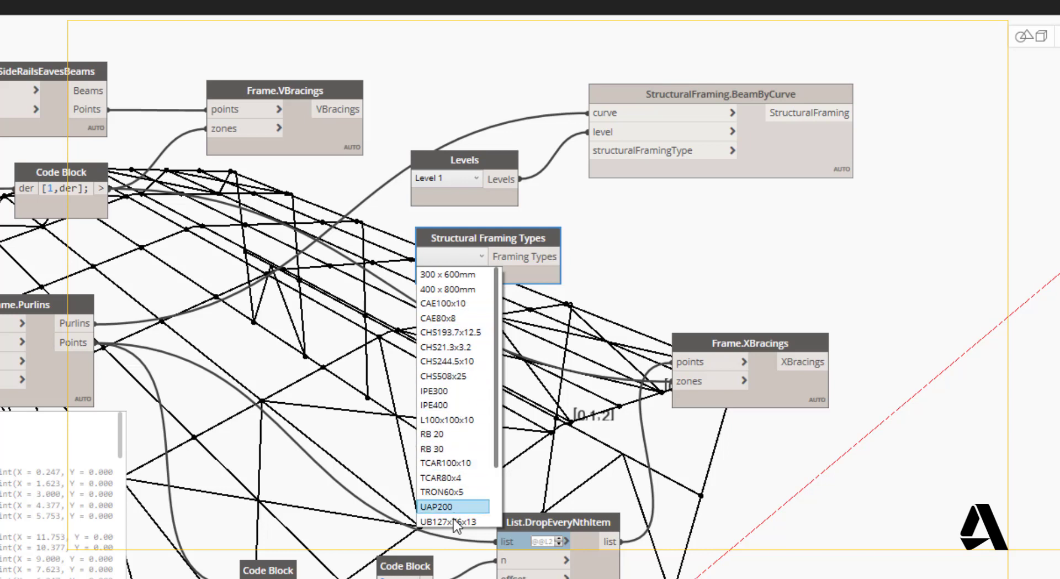
{"action": "scroll", "coordinate": [454, 514], "scroll_direction": "down", "scroll_amount": 2}
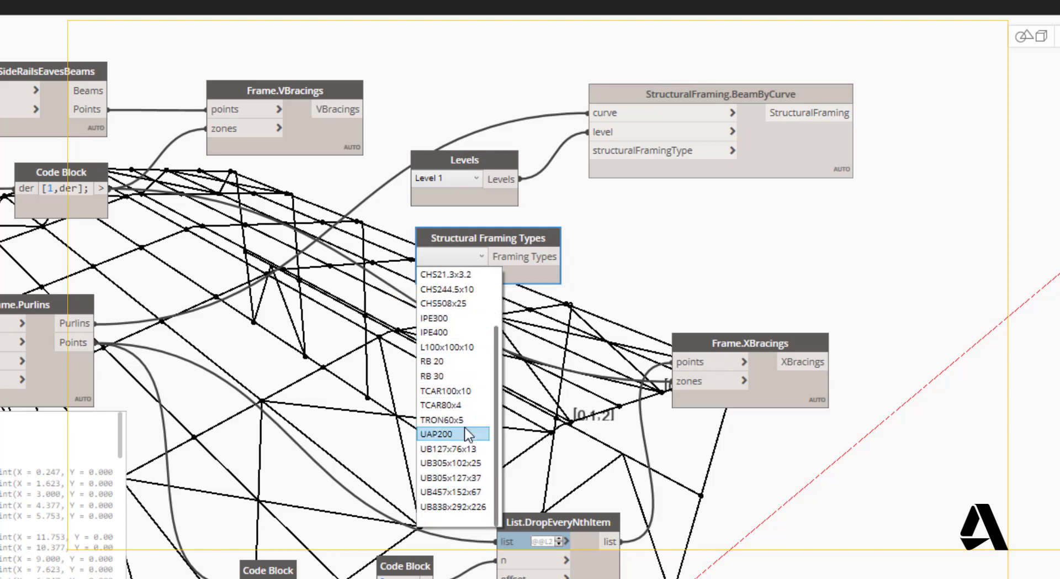
{"action": "scroll", "coordinate": [468, 433], "scroll_direction": "up", "scroll_amount": 2}
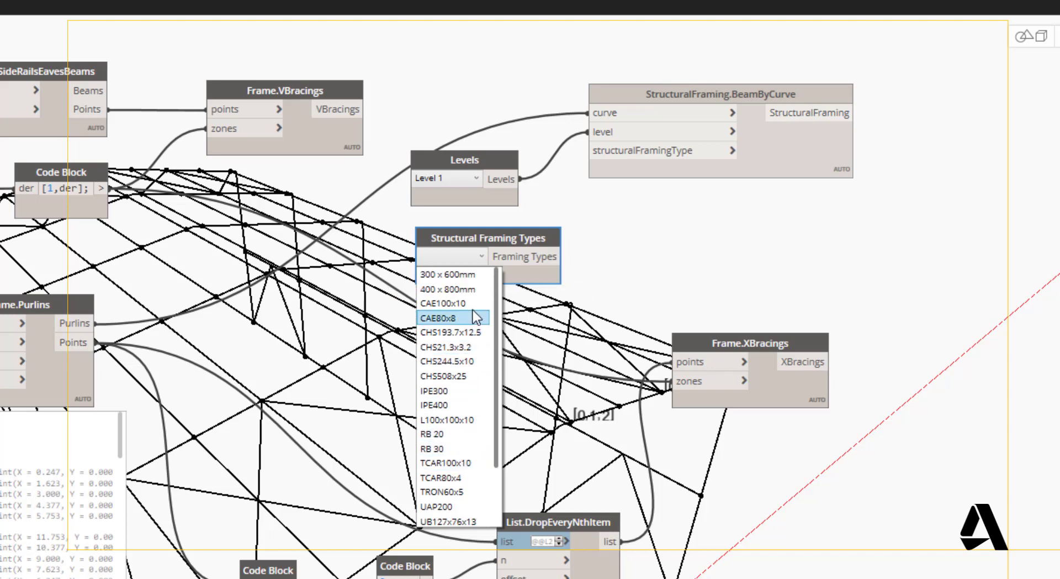
{"action": "scroll", "coordinate": [464, 500], "scroll_direction": "down", "scroll_amount": 2}
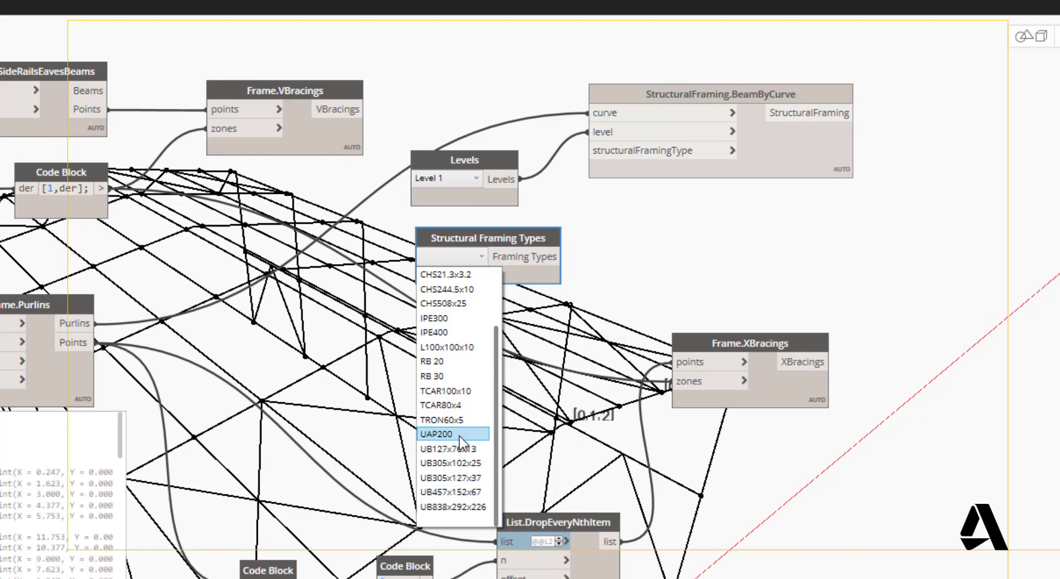
{"action": "left_click", "coordinate": [418, 435]}
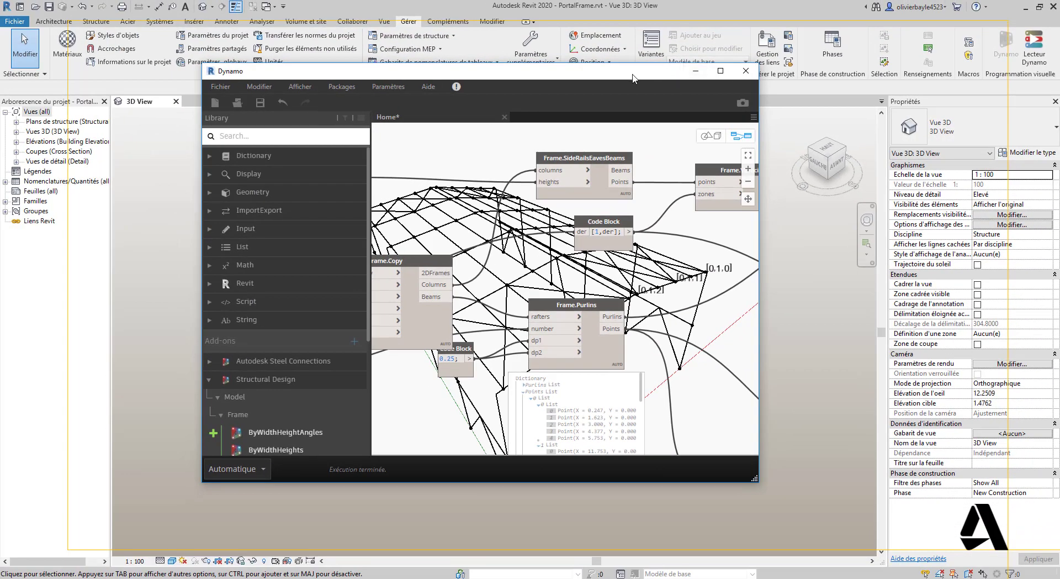
Step: Move the Dynamo window beside Revit's 3D view and connect Framing Types to the structuralFramingType input of StructuralFraming.BeamByCurve
{"action": "left_click_drag", "start_coordinate": [694, 81], "coordinate": [241, 81]}
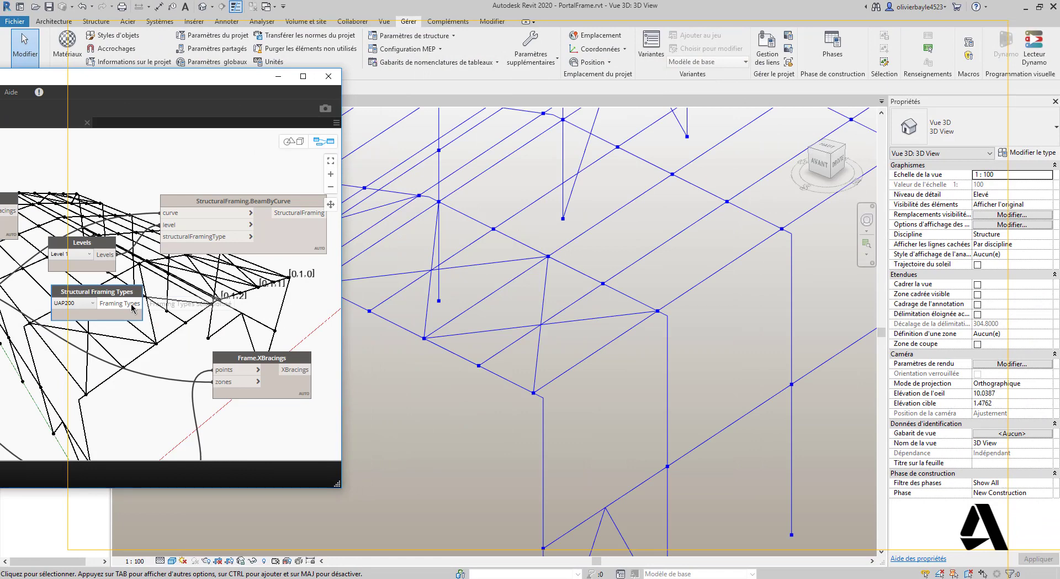
{"action": "mouse_move", "coordinate": [133, 307]}
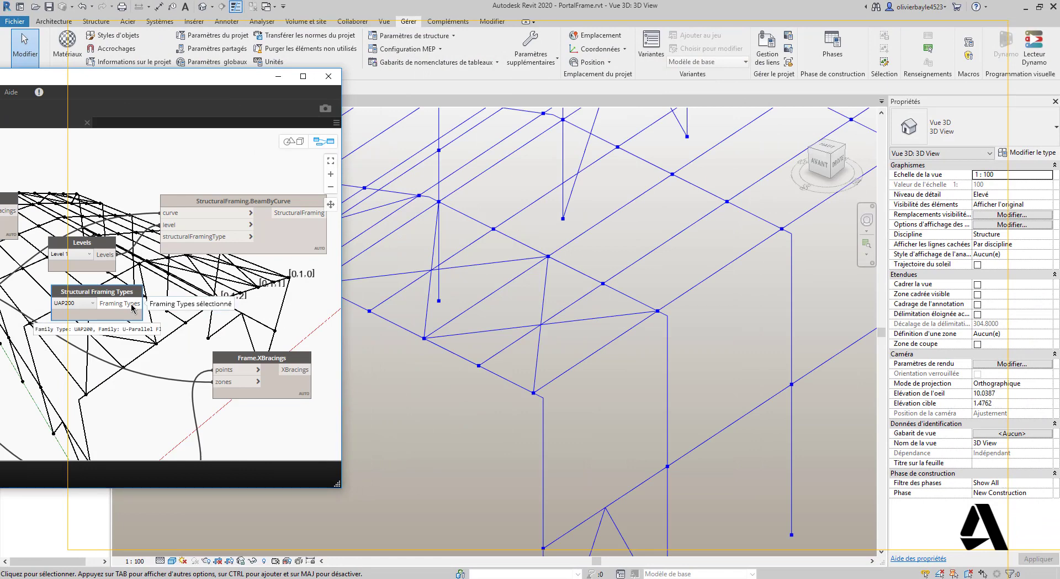
{"action": "left_click_drag", "start_coordinate": [146, 303], "coordinate": [166, 236]}
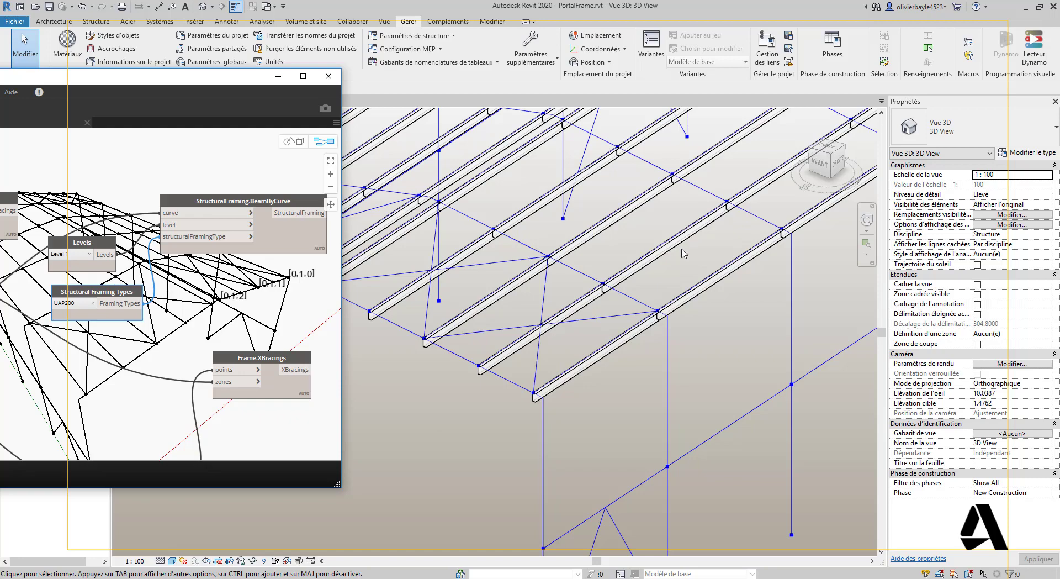
{"action": "scroll", "coordinate": [508, 315], "scroll_direction": "down", "scroll_amount": 4}
{"action": "middle_click_drag", "start_coordinate": [504, 325], "coordinate": [608, 350], "text": "shift"}
Step: Set the Largeur slider to 16 with the node graph beside Revit's 3D view
{"action": "left_click_drag", "start_coordinate": [172, 77], "coordinate": [343, 96]}
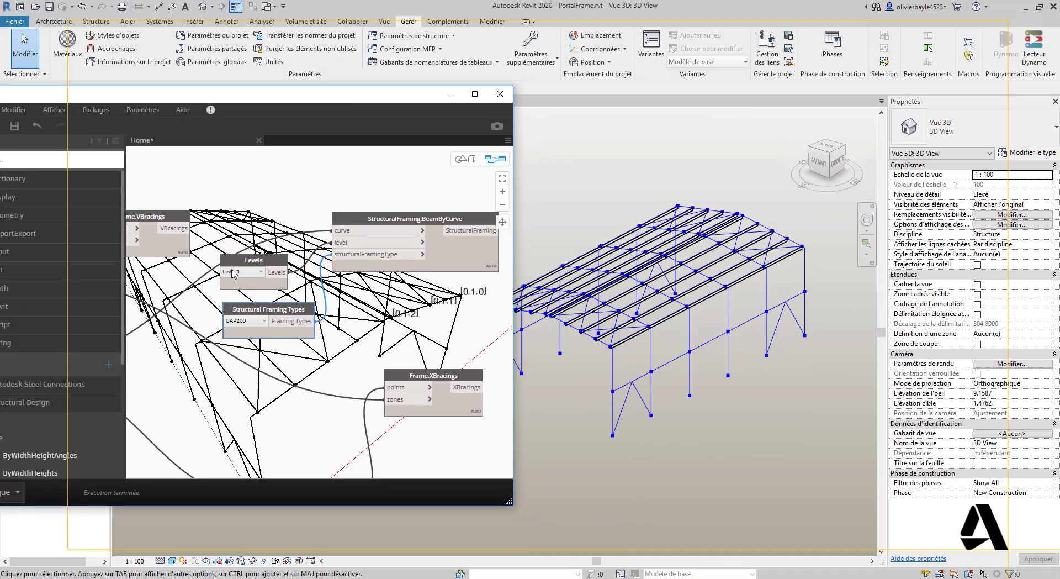
{"action": "scroll", "coordinate": [371, 336], "scroll_direction": "down", "scroll_amount": 5}
{"action": "middle_click_drag", "start_coordinate": [211, 330], "coordinate": [424, 319]}
{"action": "scroll", "coordinate": [273, 309], "scroll_direction": "up", "scroll_amount": 8}
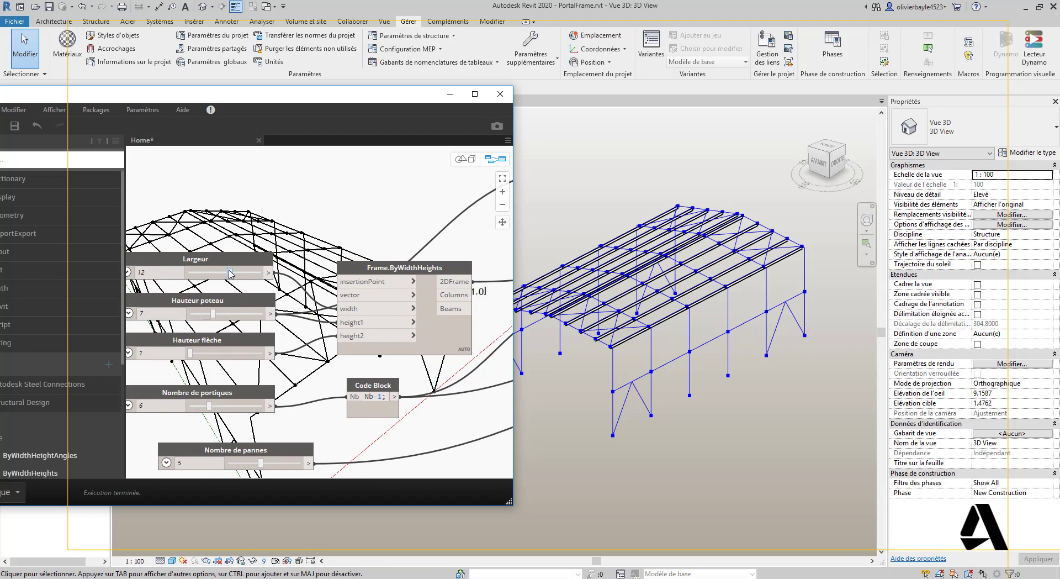
{"action": "left_click_drag", "start_coordinate": [230, 273], "coordinate": [243, 276]}
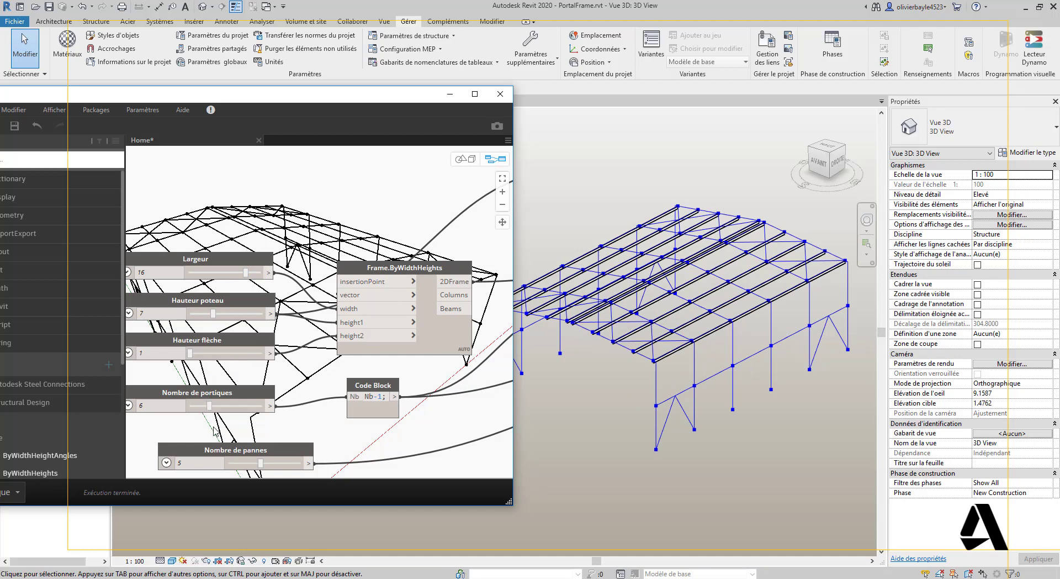
{"action": "mouse_move", "coordinate": [261, 467]}
{"action": "left_mouse_down"}
{"action": "mouse_move", "coordinate": [247, 470]}
{"action": "mouse_move", "coordinate": [269, 468]}
{"action": "mouse_move", "coordinate": [260, 468]}
{"action": "left_mouse_up"}
Step: Maximize the Dynamo window, collapse the Structural Design library category and review the complete node graph
{"action": "scroll", "coordinate": [342, 247], "scroll_direction": "down", "scroll_amount": 5}
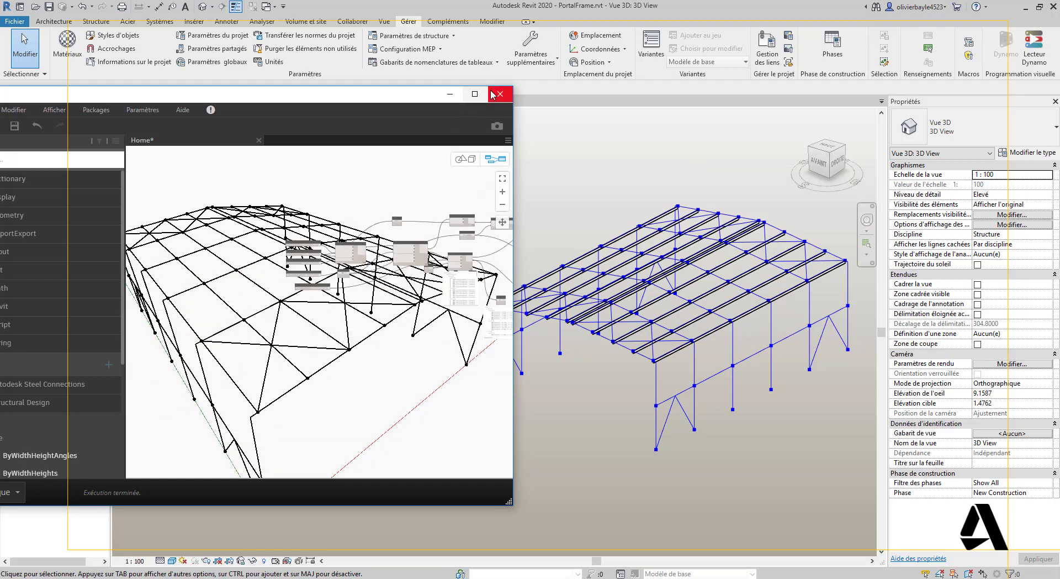
{"action": "left_click", "coordinate": [474, 95]}
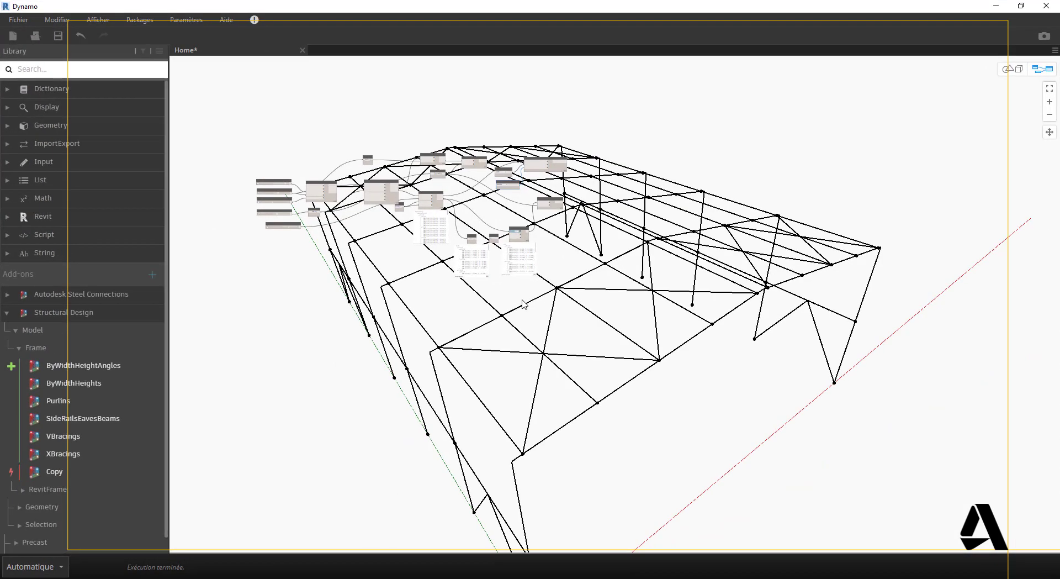
{"action": "middle_click_drag", "start_coordinate": [523, 301], "coordinate": [665, 414]}
{"action": "scroll", "coordinate": [601, 309], "scroll_direction": "up", "scroll_amount": 5}
{"action": "scroll", "coordinate": [493, 285], "scroll_direction": "down", "scroll_amount": 1}
{"action": "middle_click_drag", "start_coordinate": [493, 285], "coordinate": [589, 272]}
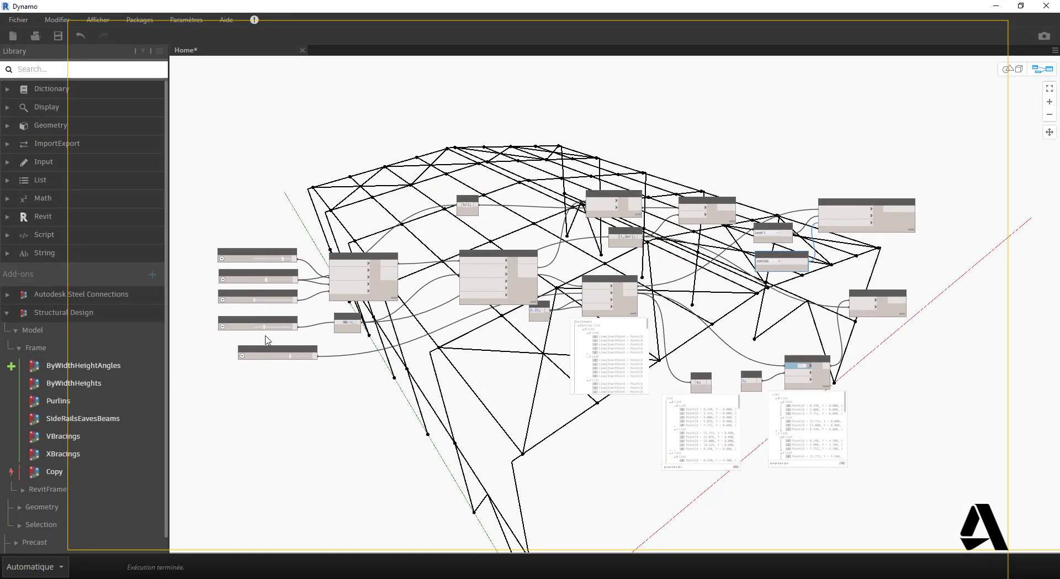
{"action": "scroll", "coordinate": [589, 272], "scroll_direction": "up", "scroll_amount": 1}
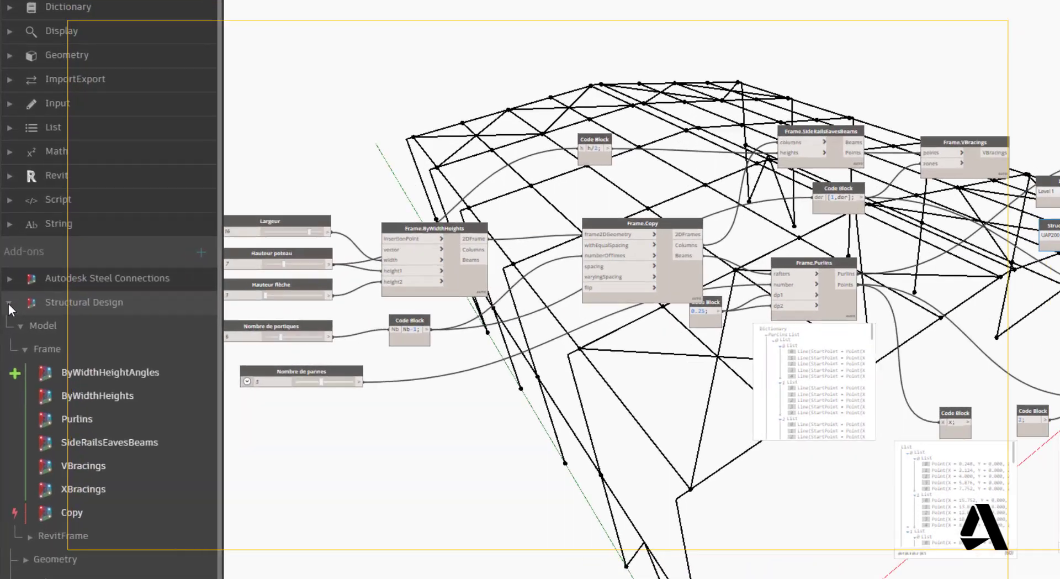
{"action": "left_click", "coordinate": [8, 303]}
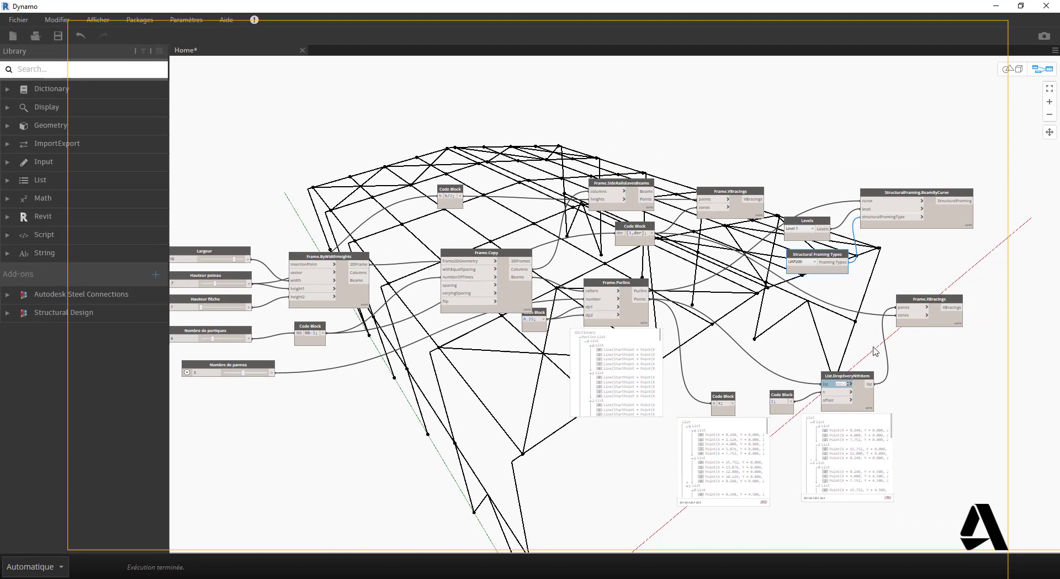
{"action": "mouse_move", "coordinate": [453, 216]}
{"action": "middle_mouse_down"}
{"action": "mouse_move", "coordinate": [482, 211]}
{"action": "mouse_move", "coordinate": [452, 205]}
{"action": "middle_mouse_up"}
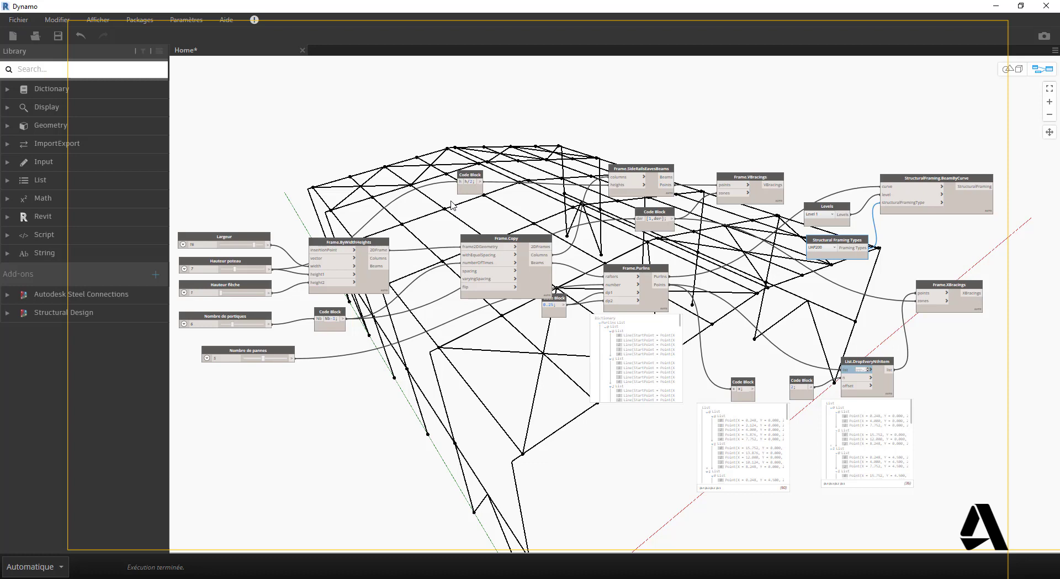
Step: Switch to Revit by minimizing Dynamo and inspect the UAP200 purlins on the roof in the 3D view
{"action": "left_click", "coordinate": [996, 6]}
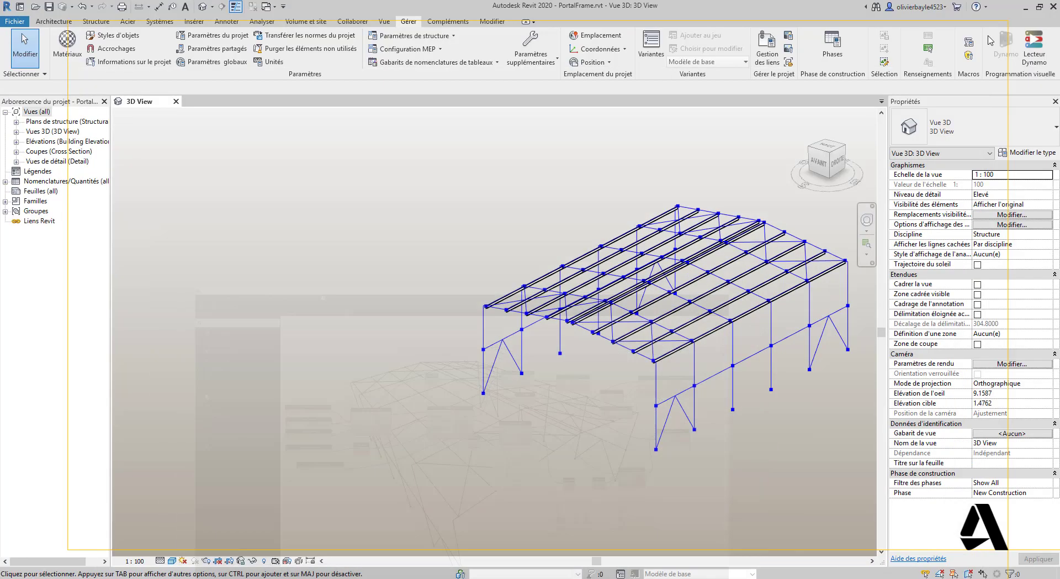
{"action": "scroll", "coordinate": [526, 269], "scroll_direction": "up", "scroll_amount": 5}
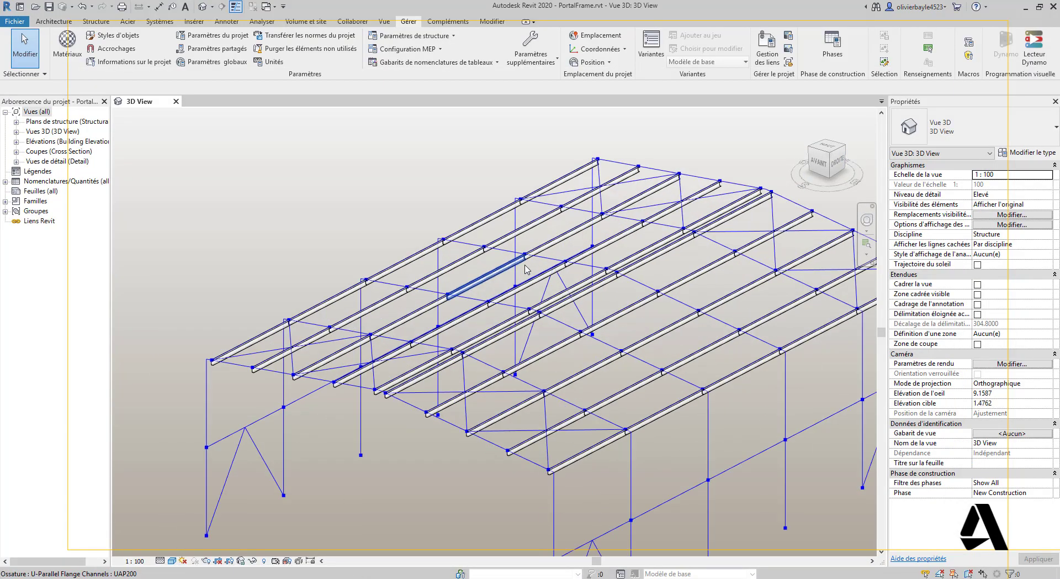
{"action": "scroll", "coordinate": [530, 259], "scroll_direction": "down", "scroll_amount": 3}
{"action": "scroll", "coordinate": [590, 232], "scroll_direction": "up", "scroll_amount": 3}
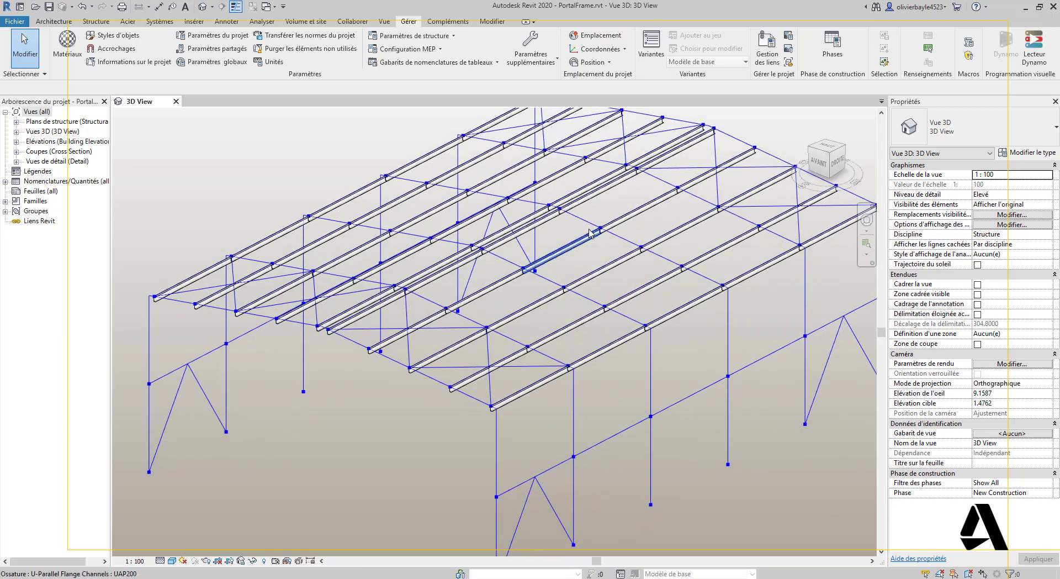